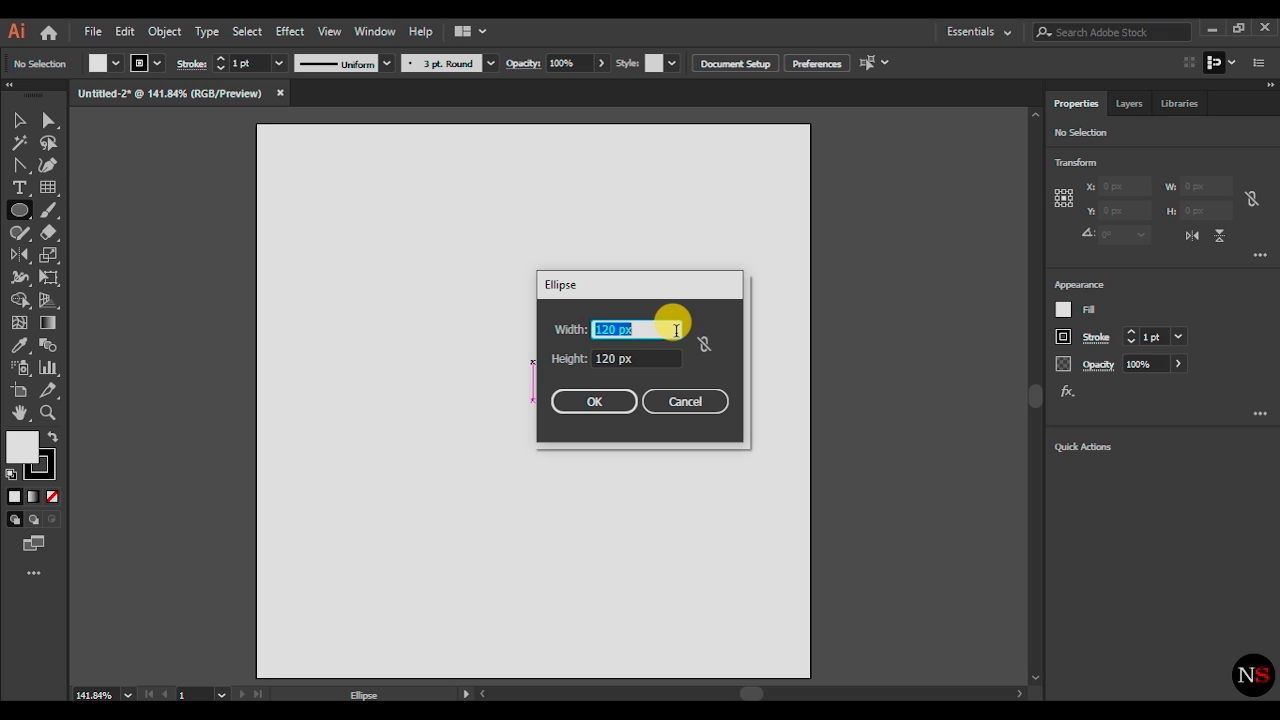
Create a 25 × 55 px ellipse and convert its top anchor point to a sharp corner
click(645, 358)
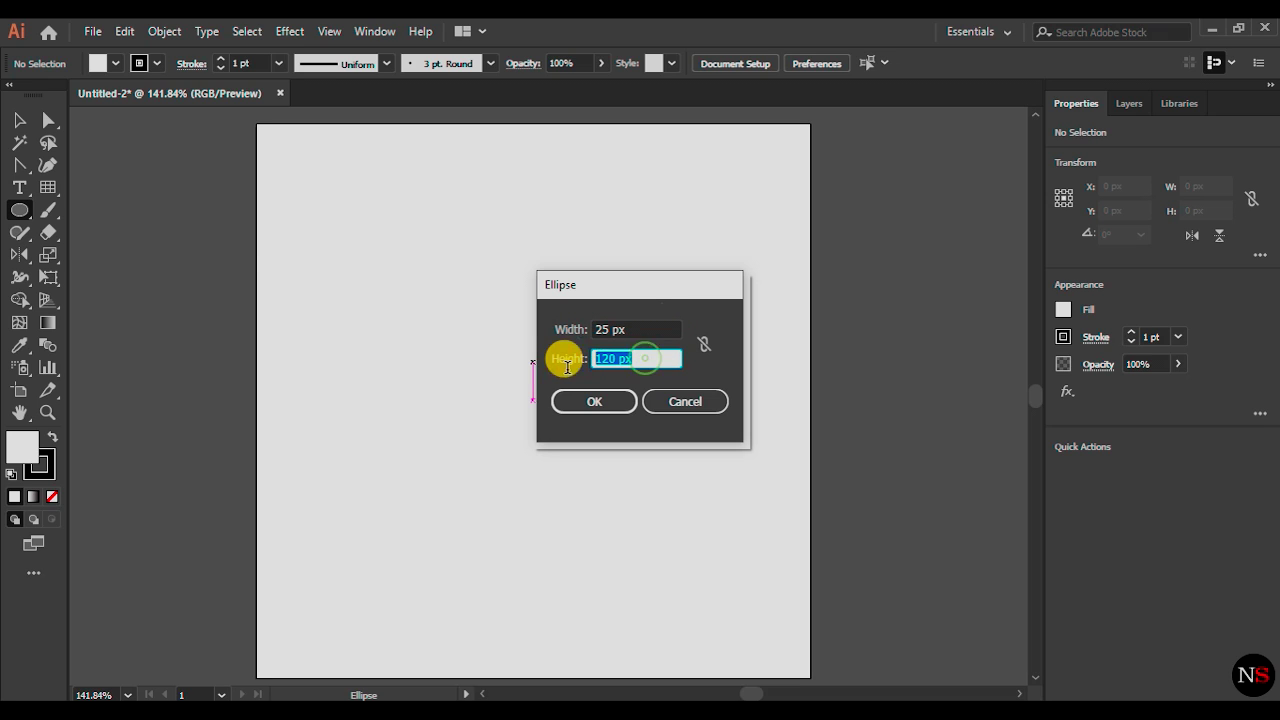
text(55)
click(583, 402)
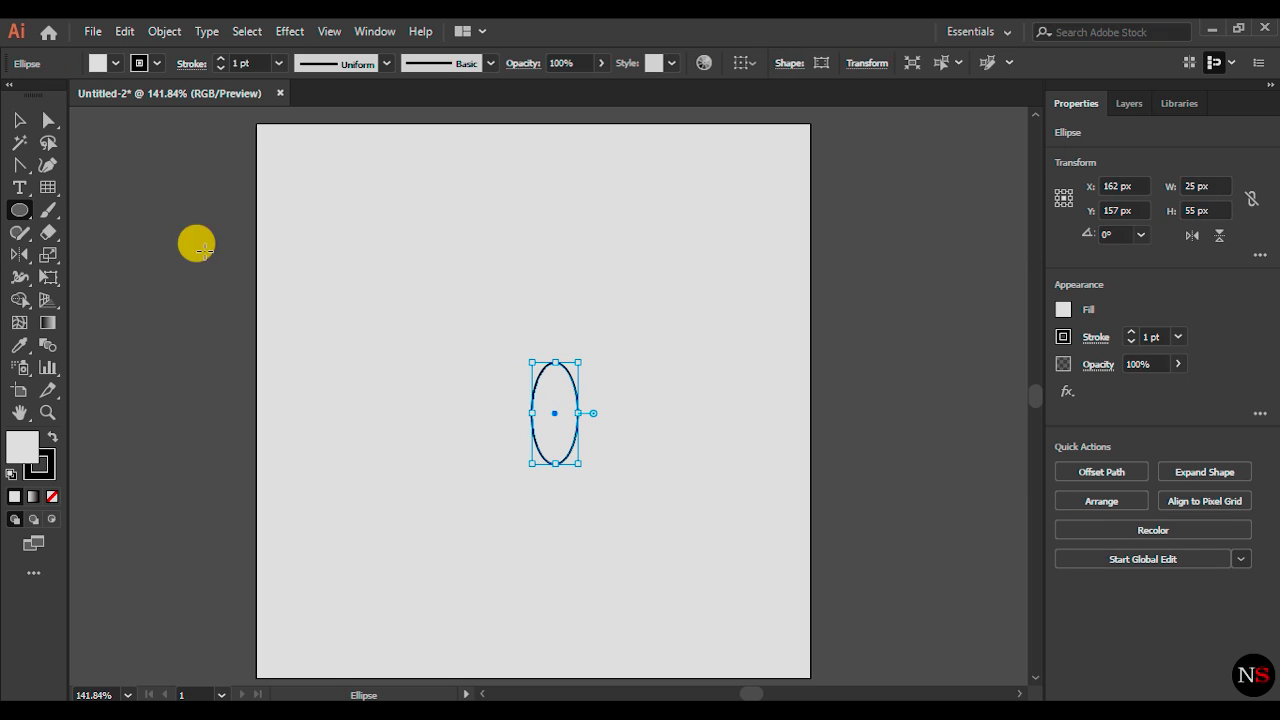
drag(22, 164, 106, 231)
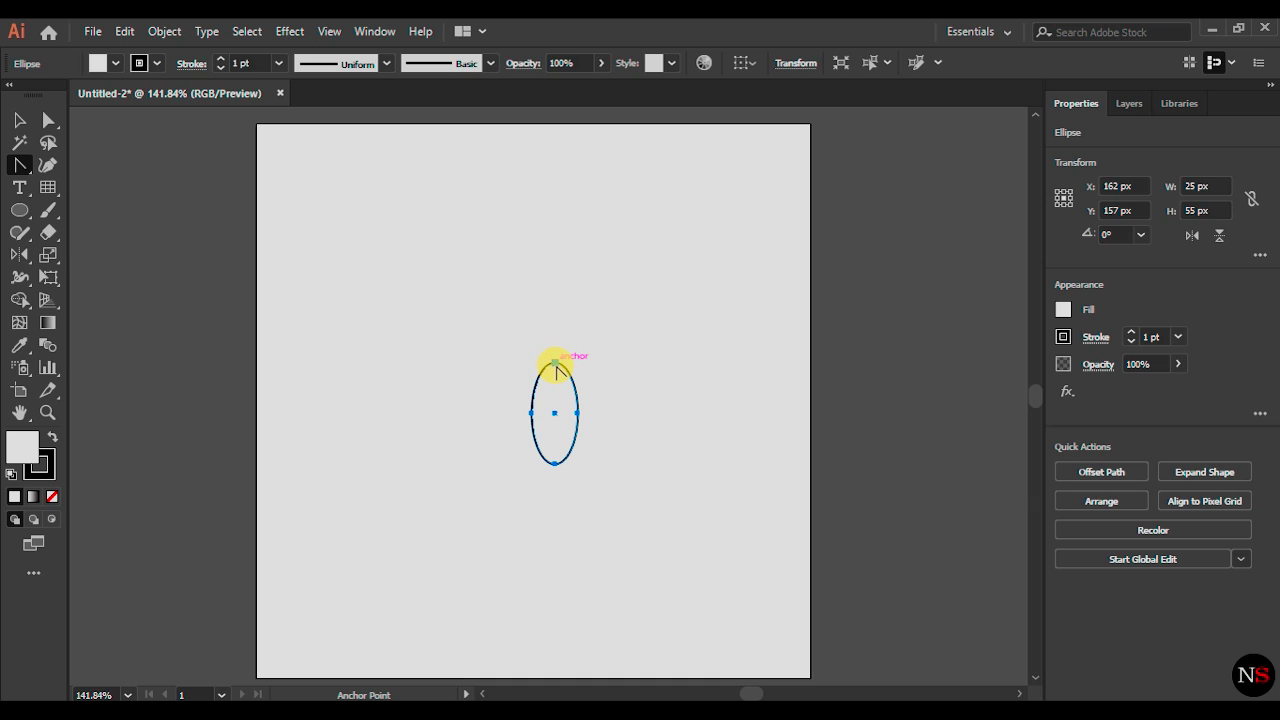
click(556, 364)
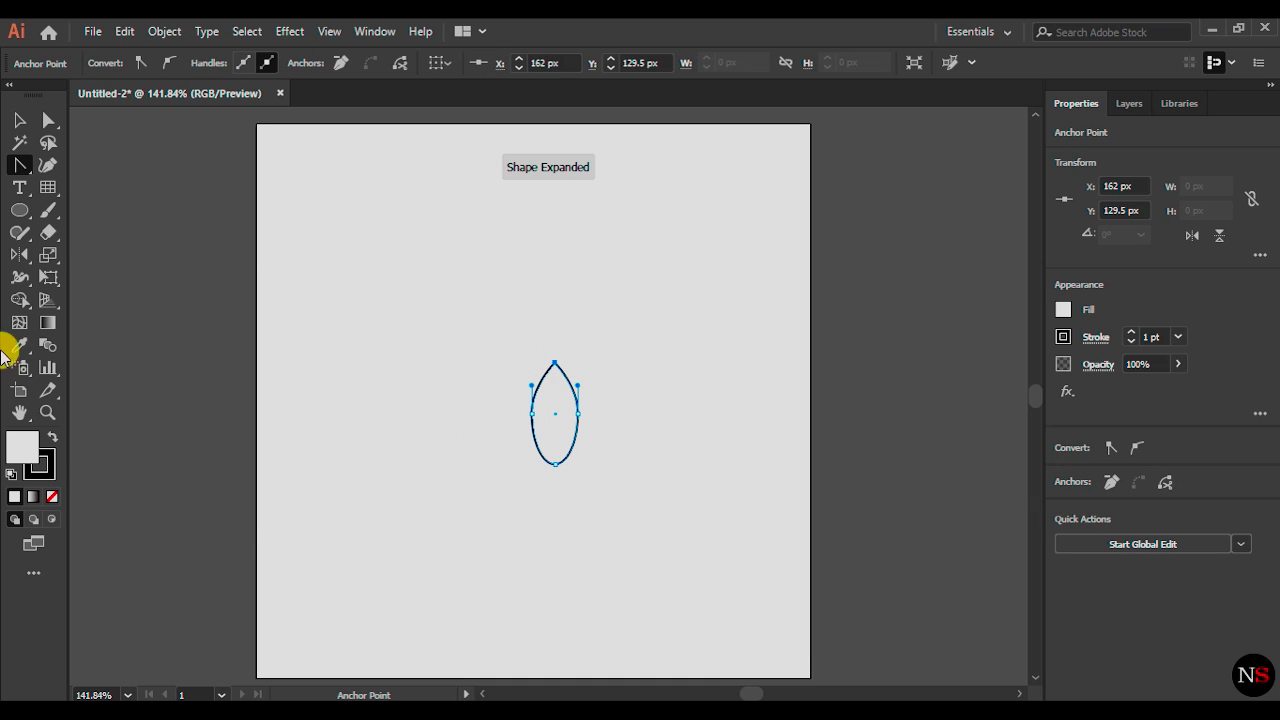
Create a copy of the petal reflected across a 180° axis
click(19, 258)
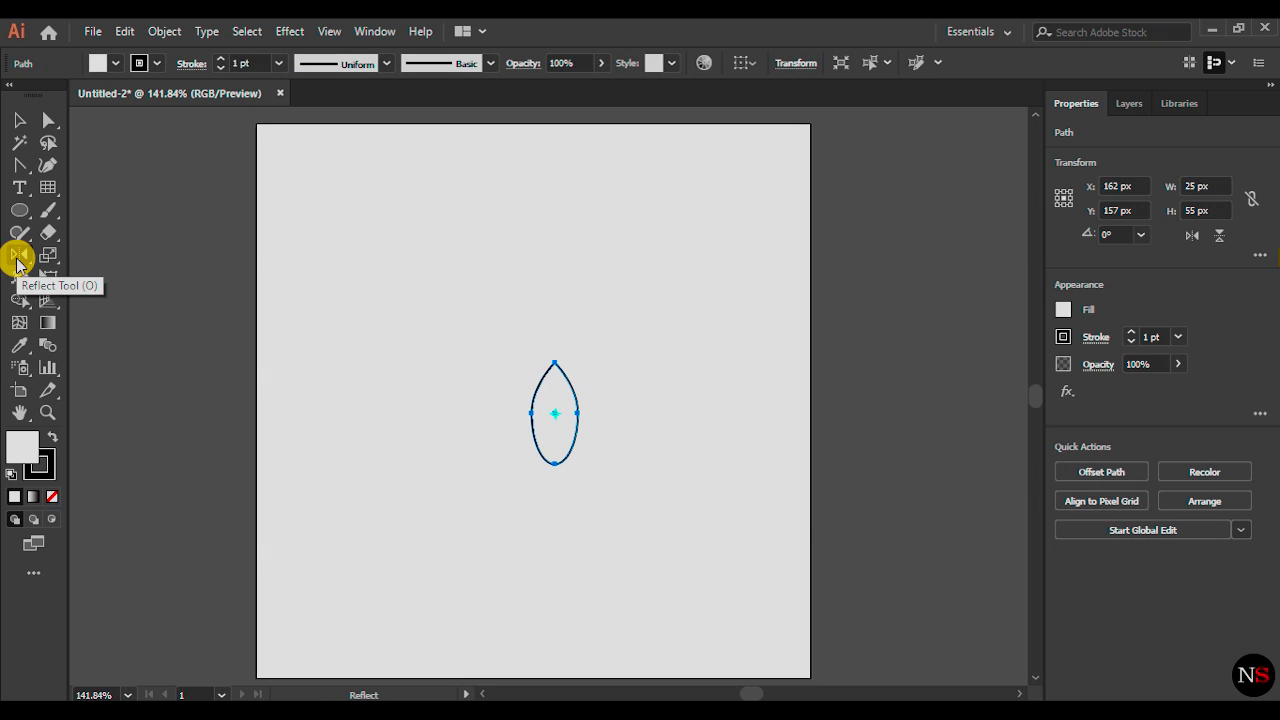
double_click(19, 258)
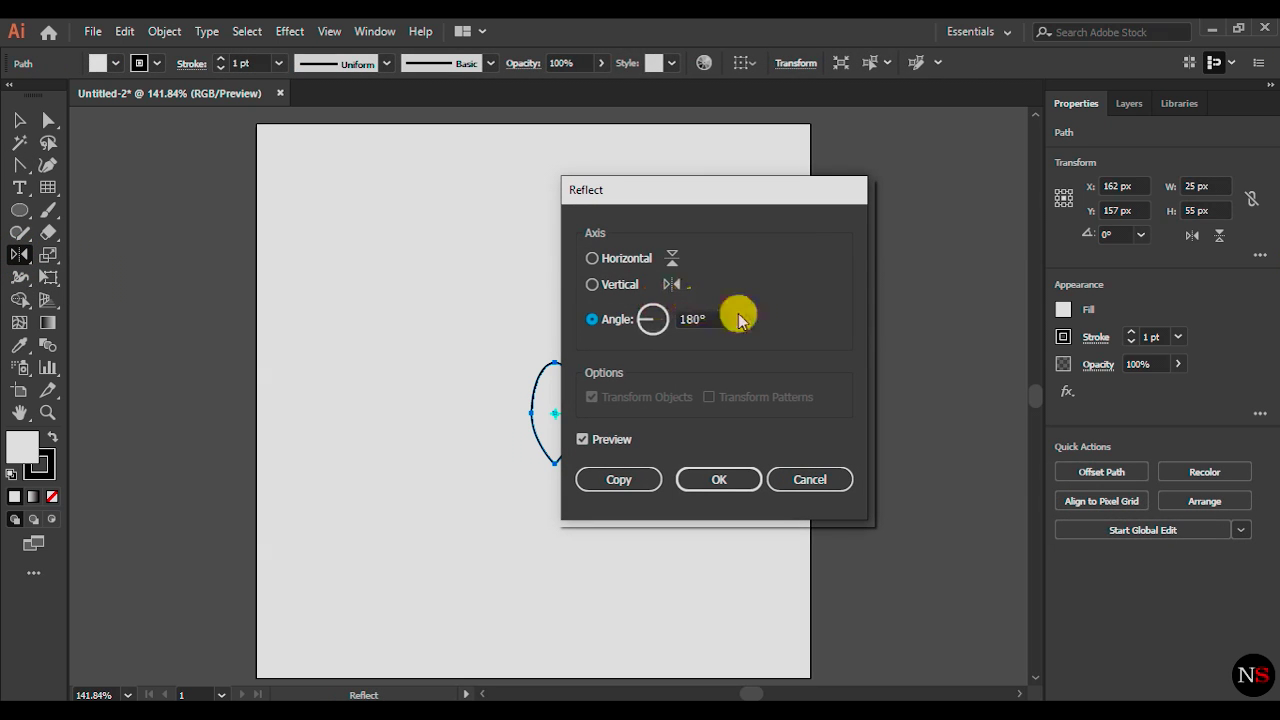
click(721, 318)
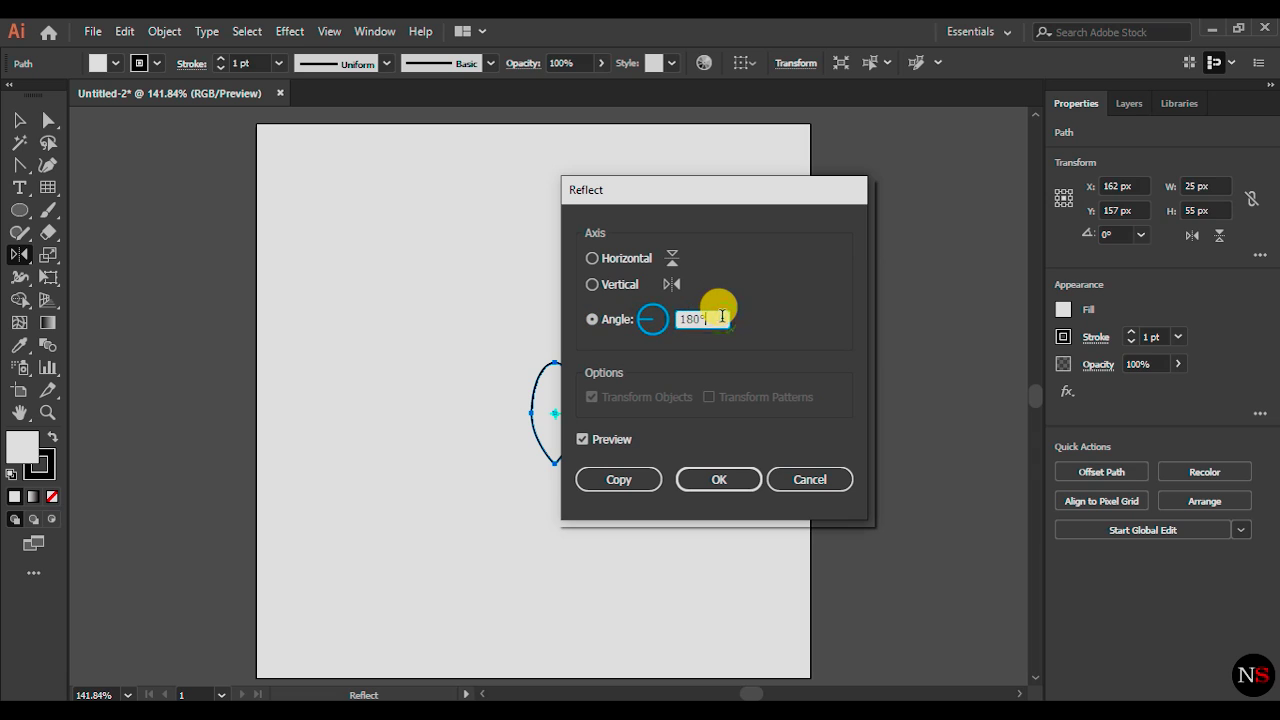
click(619, 481)
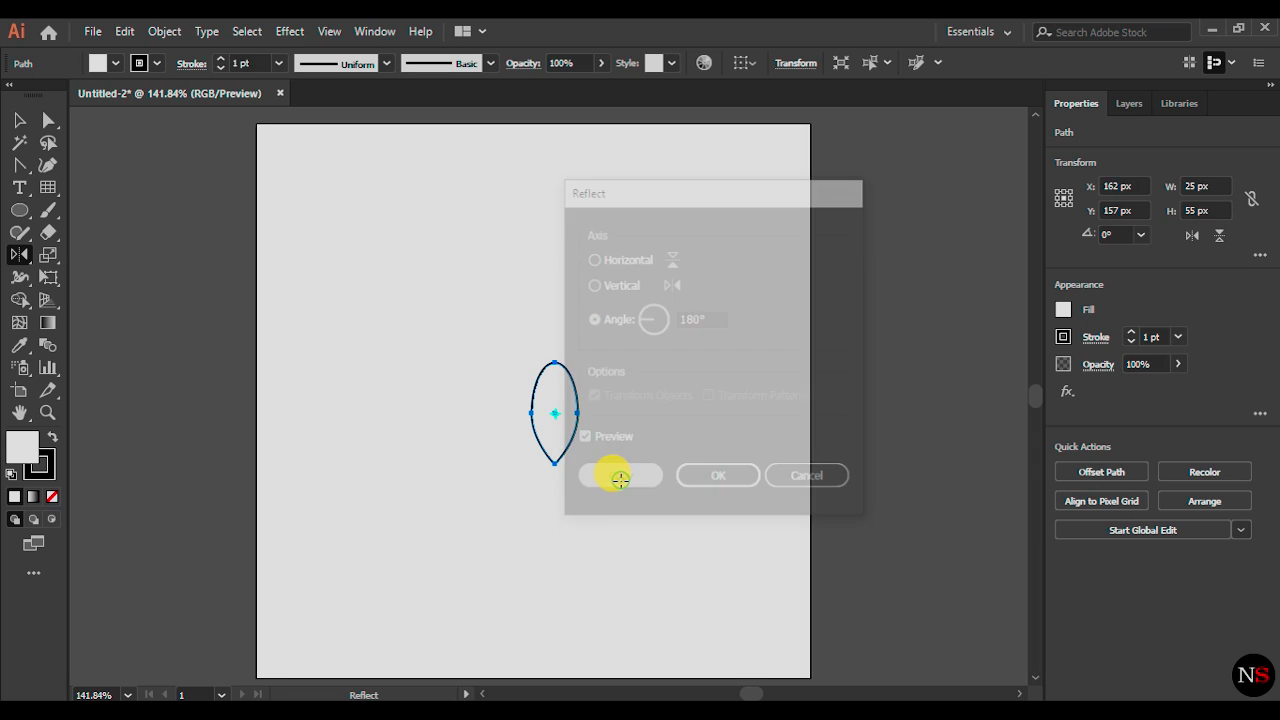
Move the reflected petal straight down to Y 212 px so its rounded end touches the original petal's rounded end
key(Down)
key(Down)
key(Down)
key(Down)
key(Down)
key(Down)
key(Down)
key(Down)
key(Down)
key(Down)
key(Down)
key(Down)
key(Down)
key(Down)
key(Down)
key(Down)
key(Down)
key(Down)
key(Down)
key(Down)
key(Up)
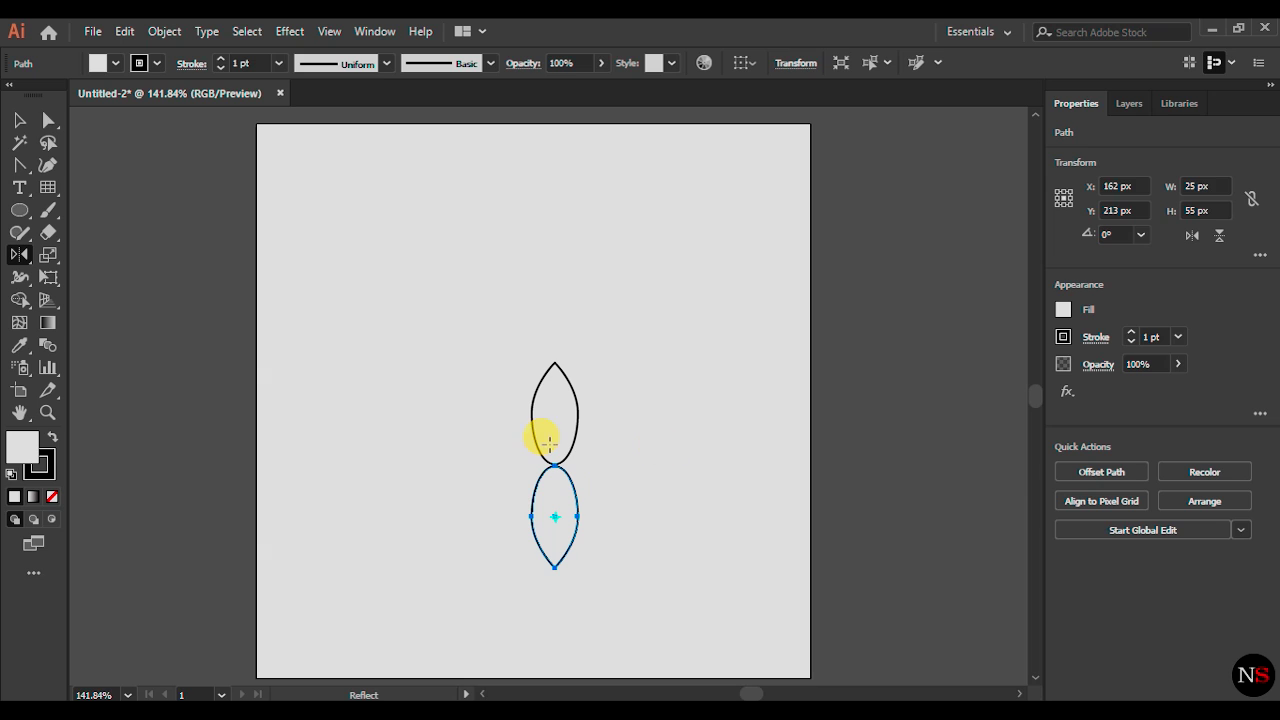
click(19, 120)
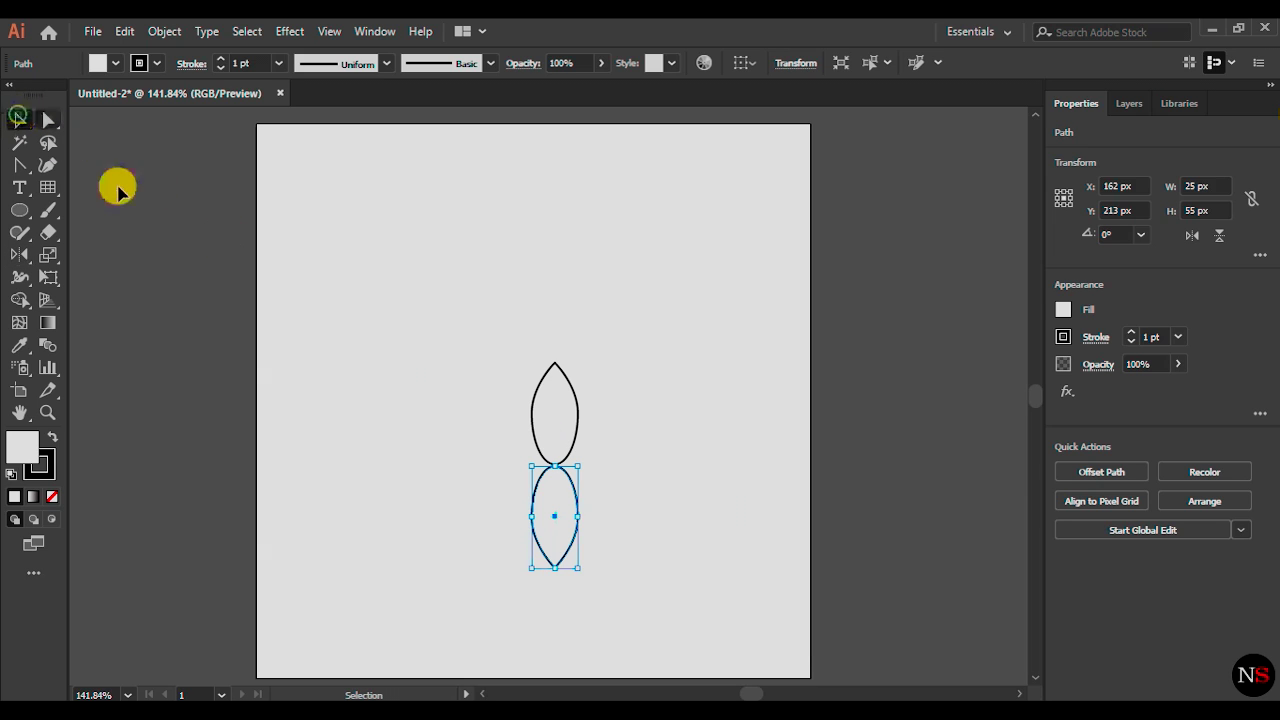
click(586, 486)
click(570, 480)
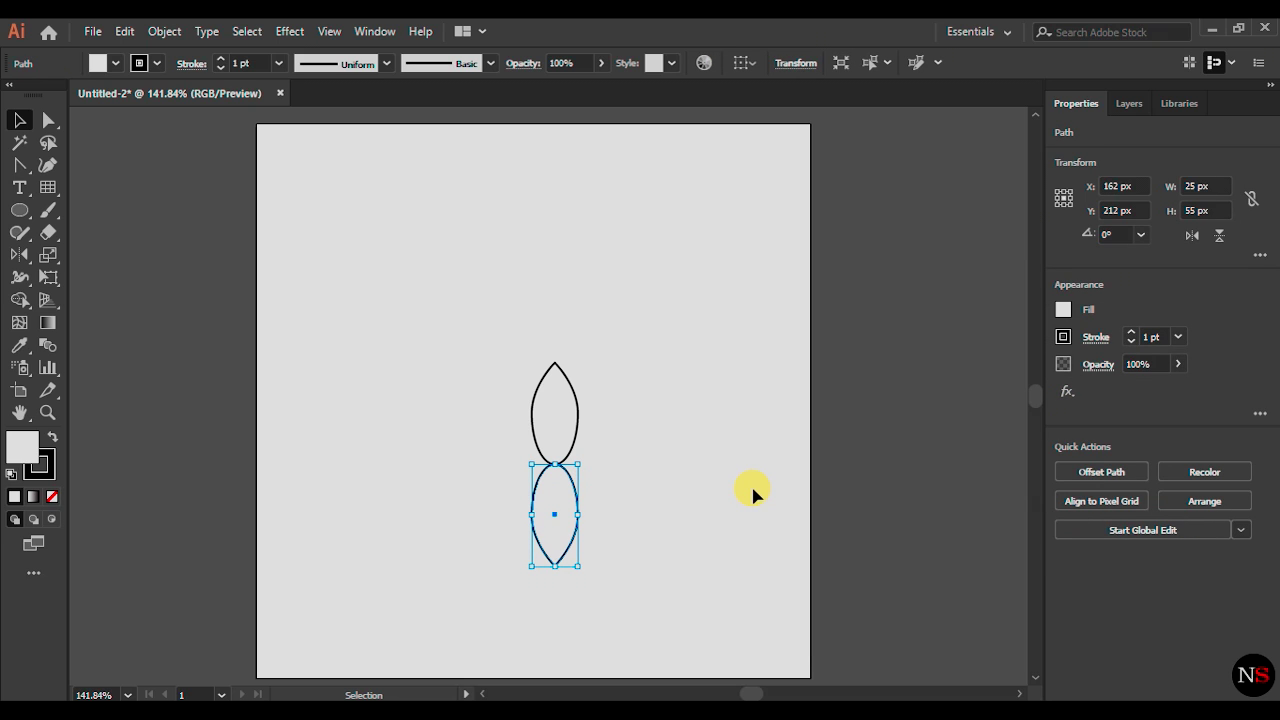
click(617, 550)
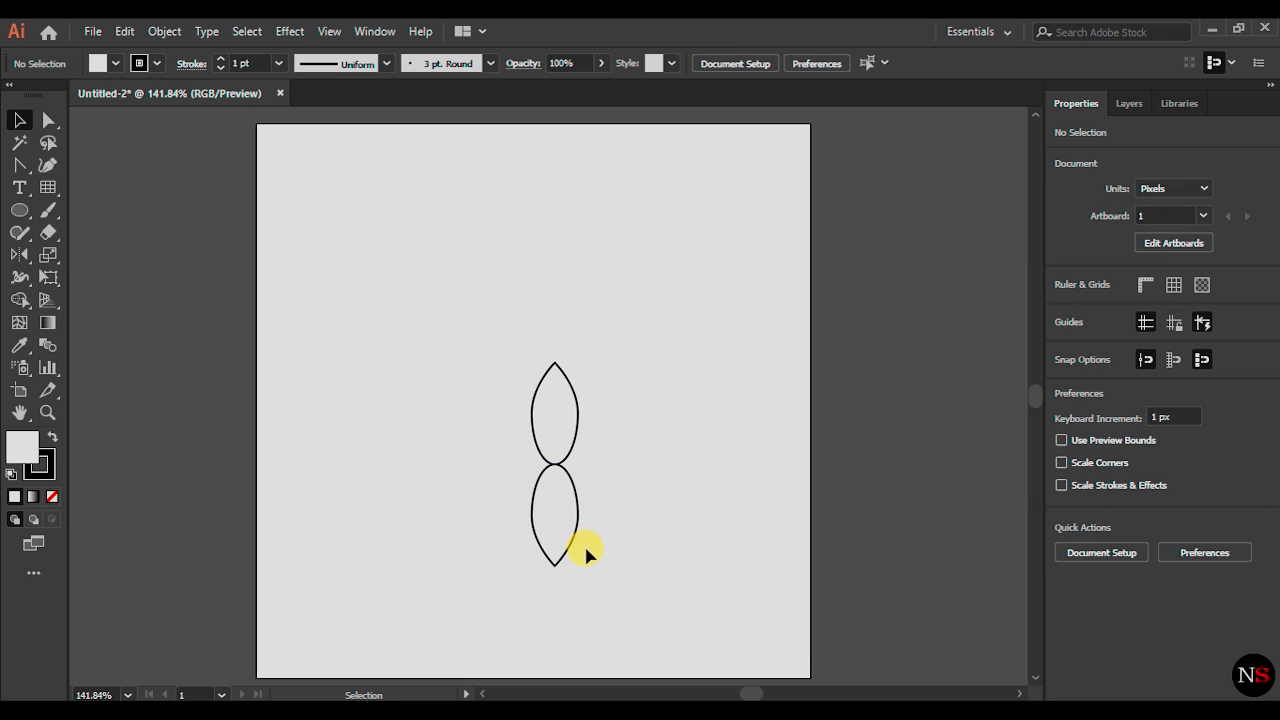
Group the two petals and create a copy of the group rotated 45° with Transform Each
drag(479, 333, 654, 603)
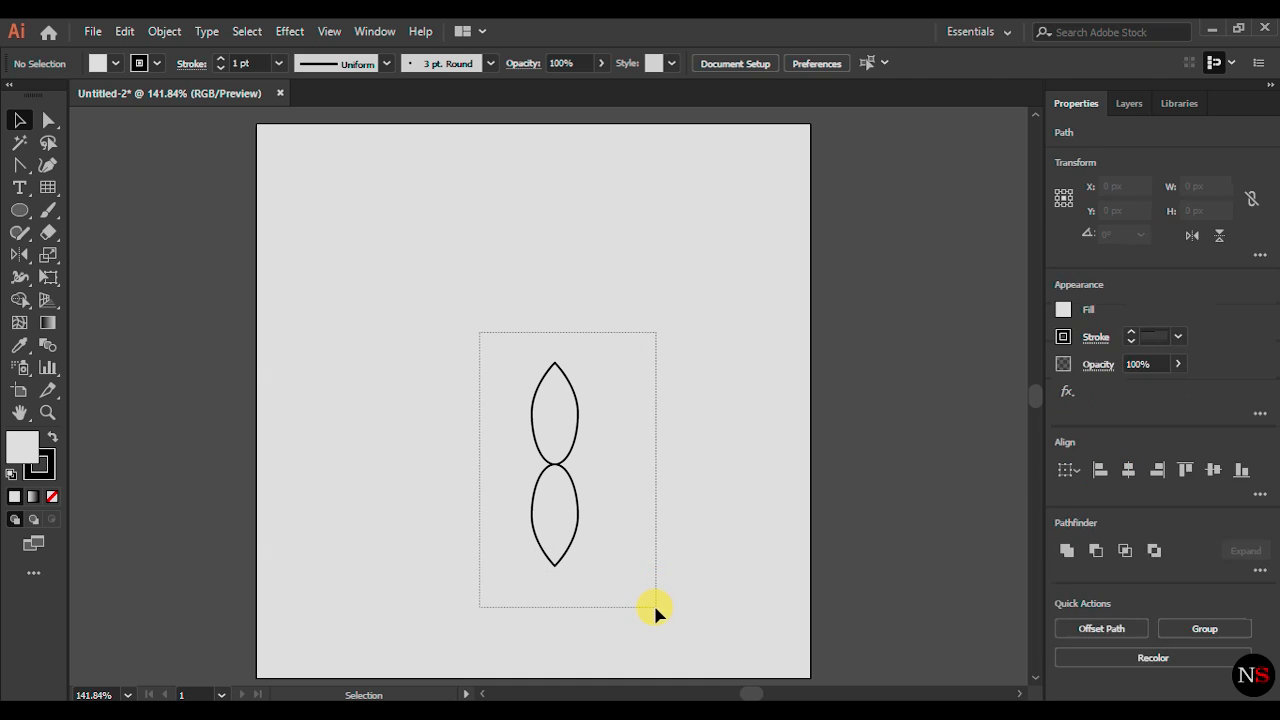
click(1206, 630)
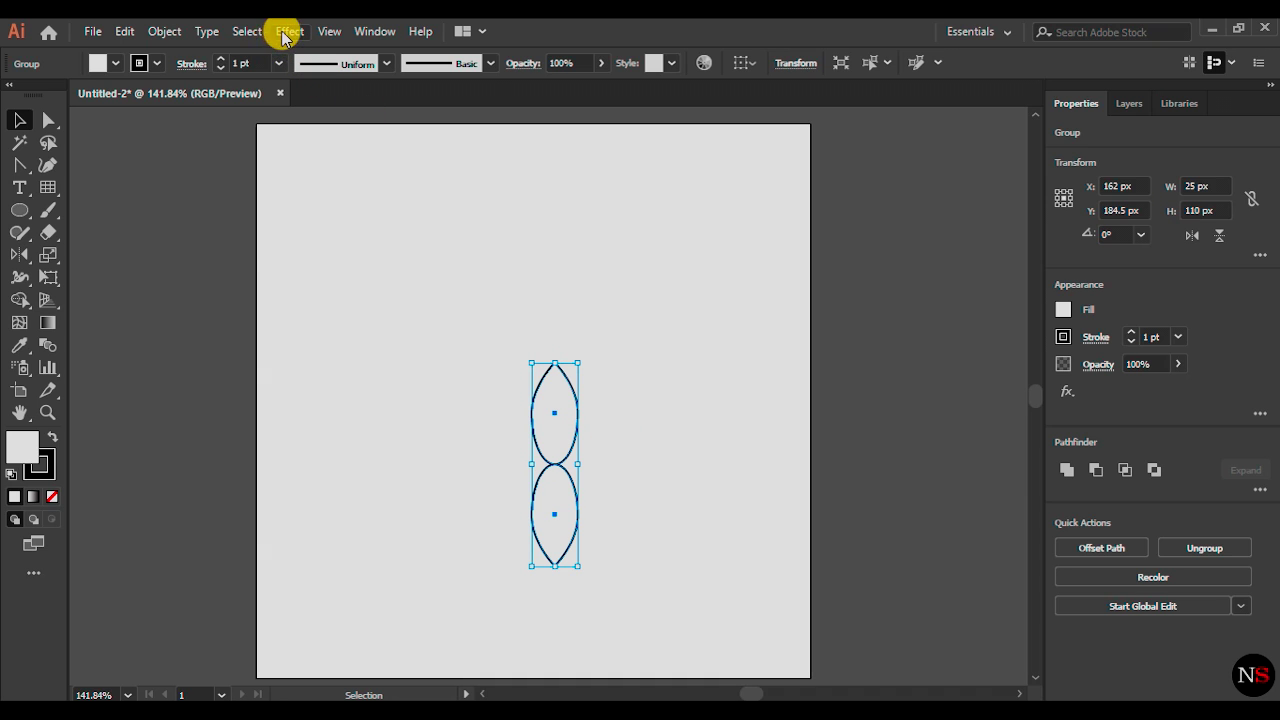
click(168, 33)
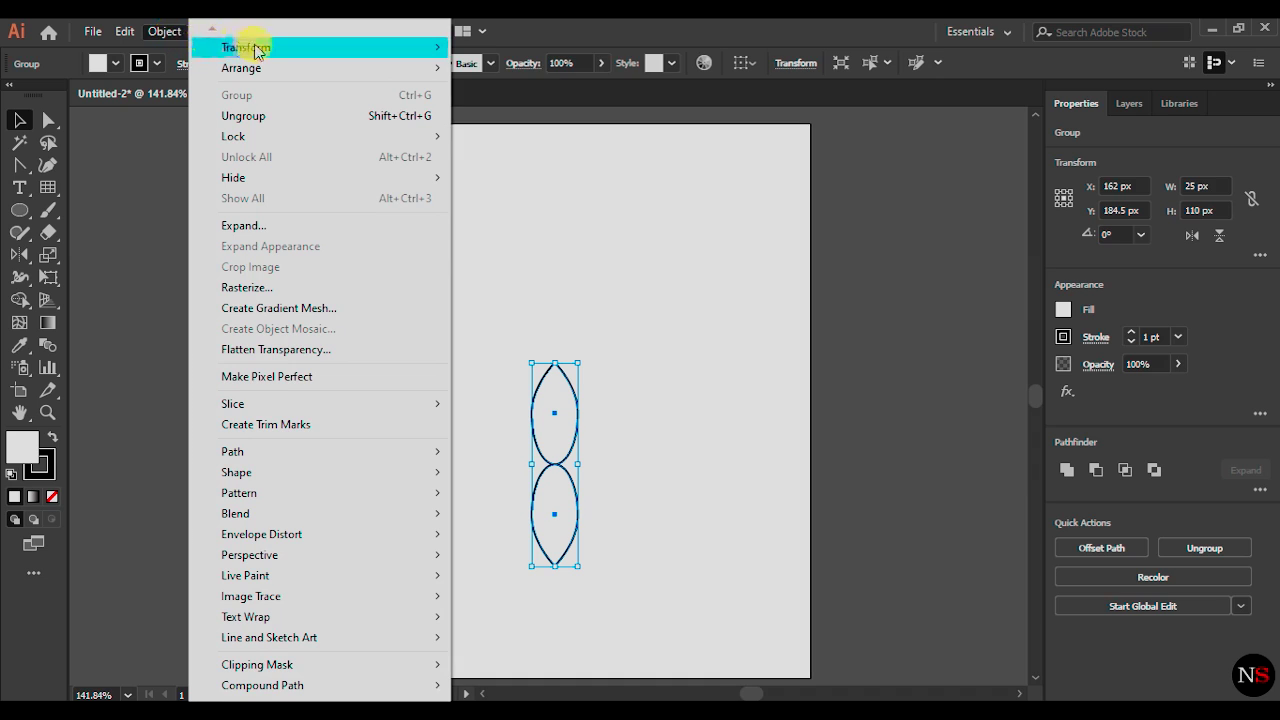
mouse_move(250, 47)
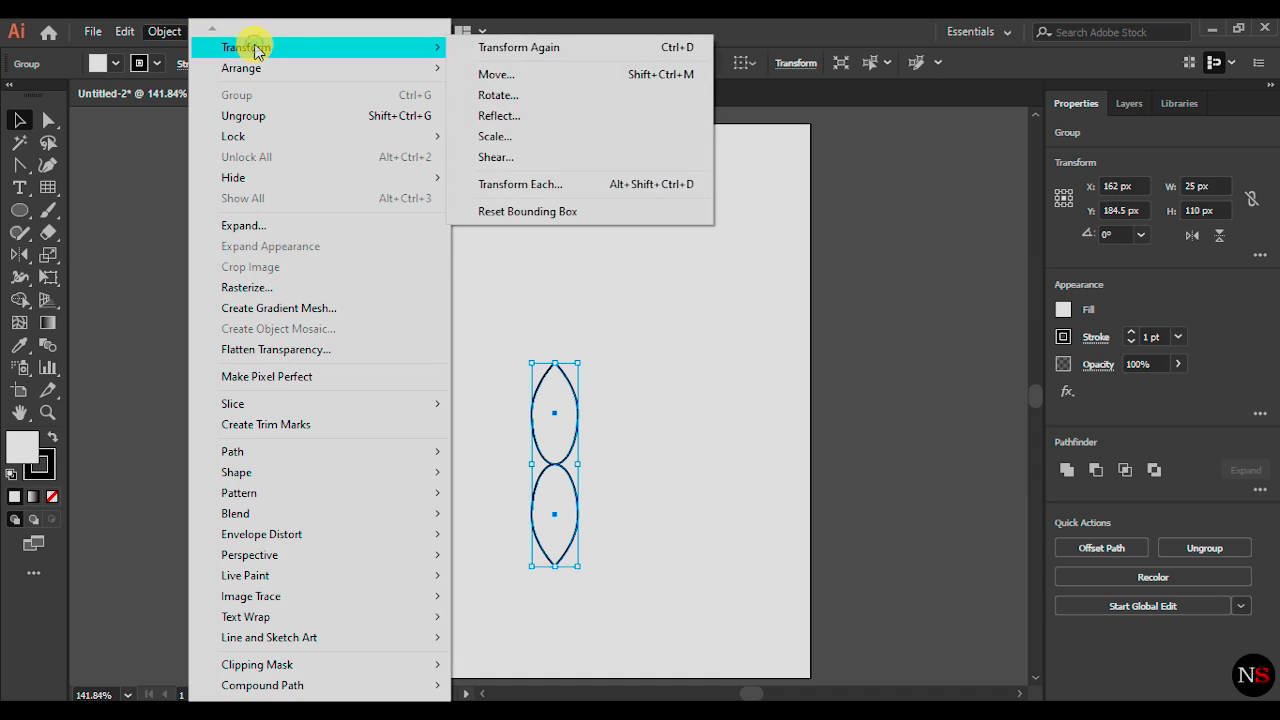
click(514, 186)
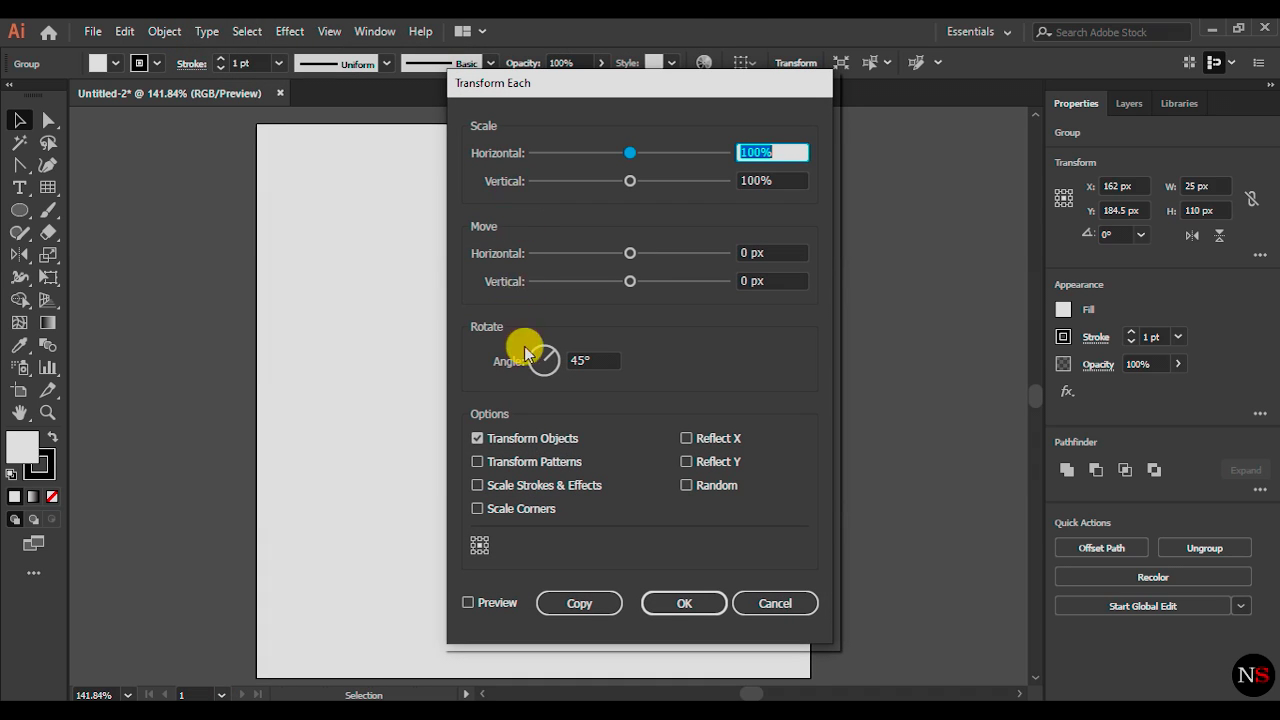
click(595, 359)
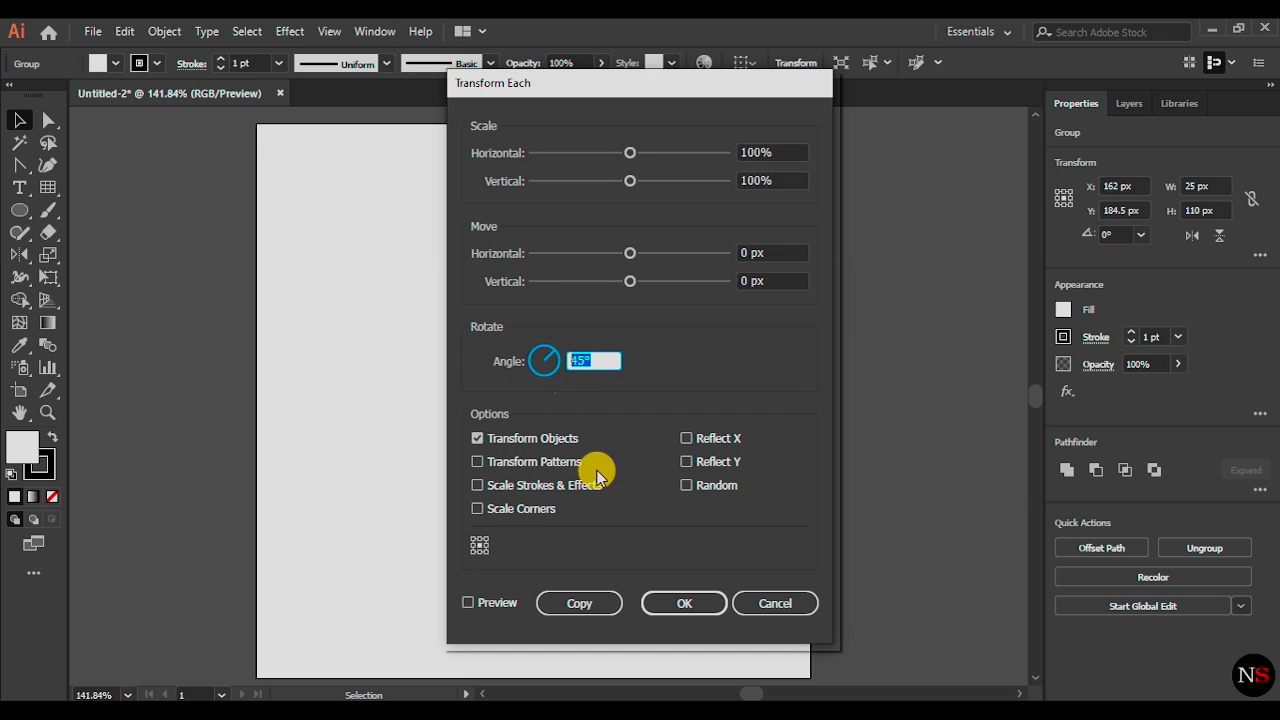
click(603, 613)
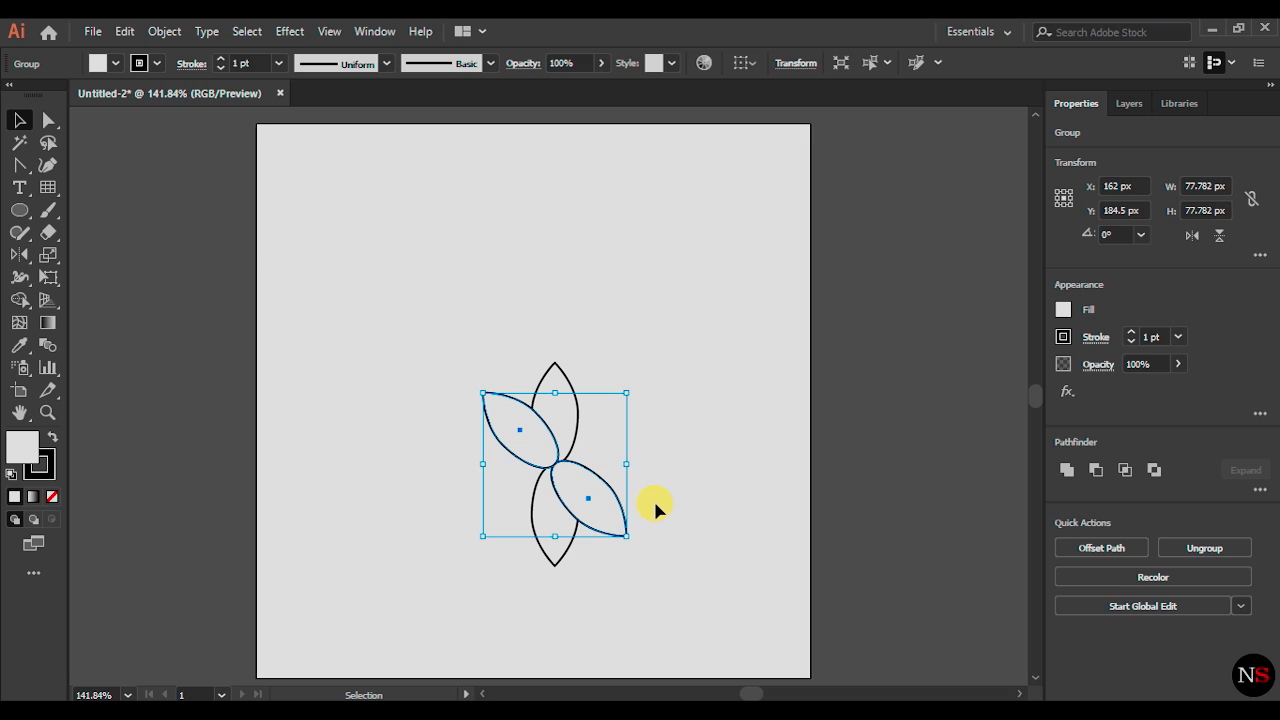
Repeat the rotated copy two more times to complete the eight-petal flower
key(ctrl)
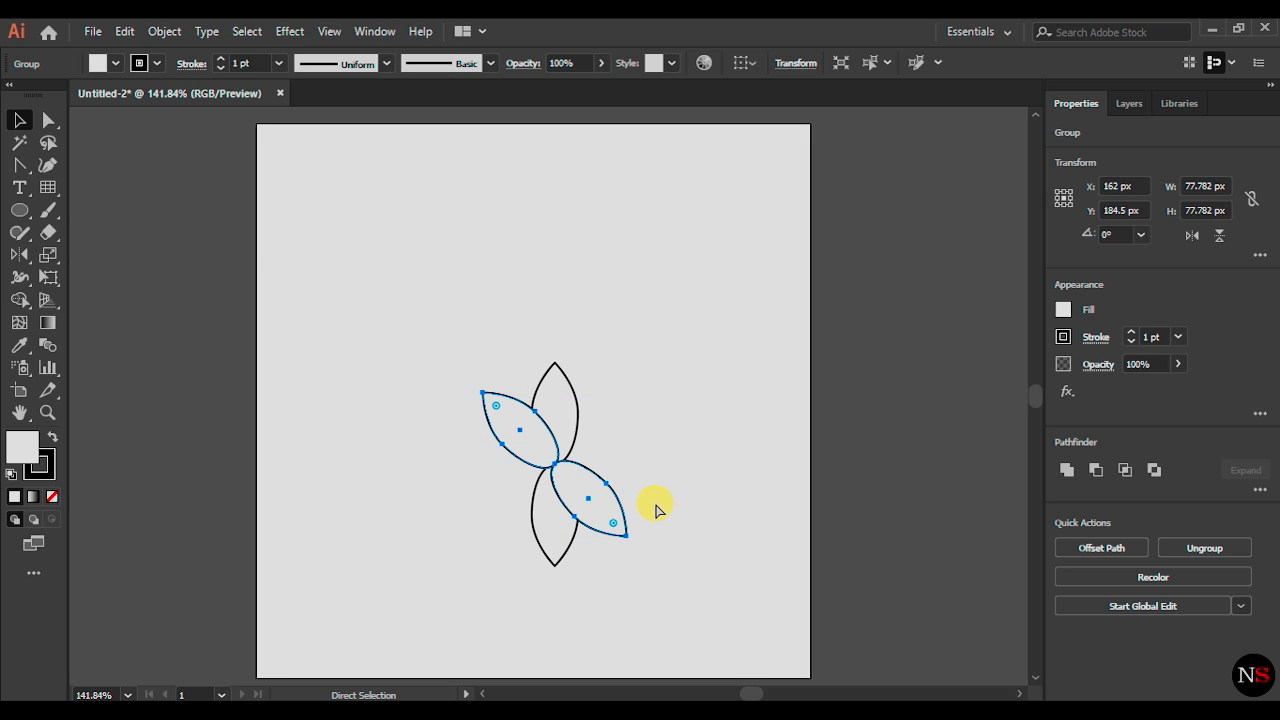
key(ctrl+d)
key(ctrl+d)
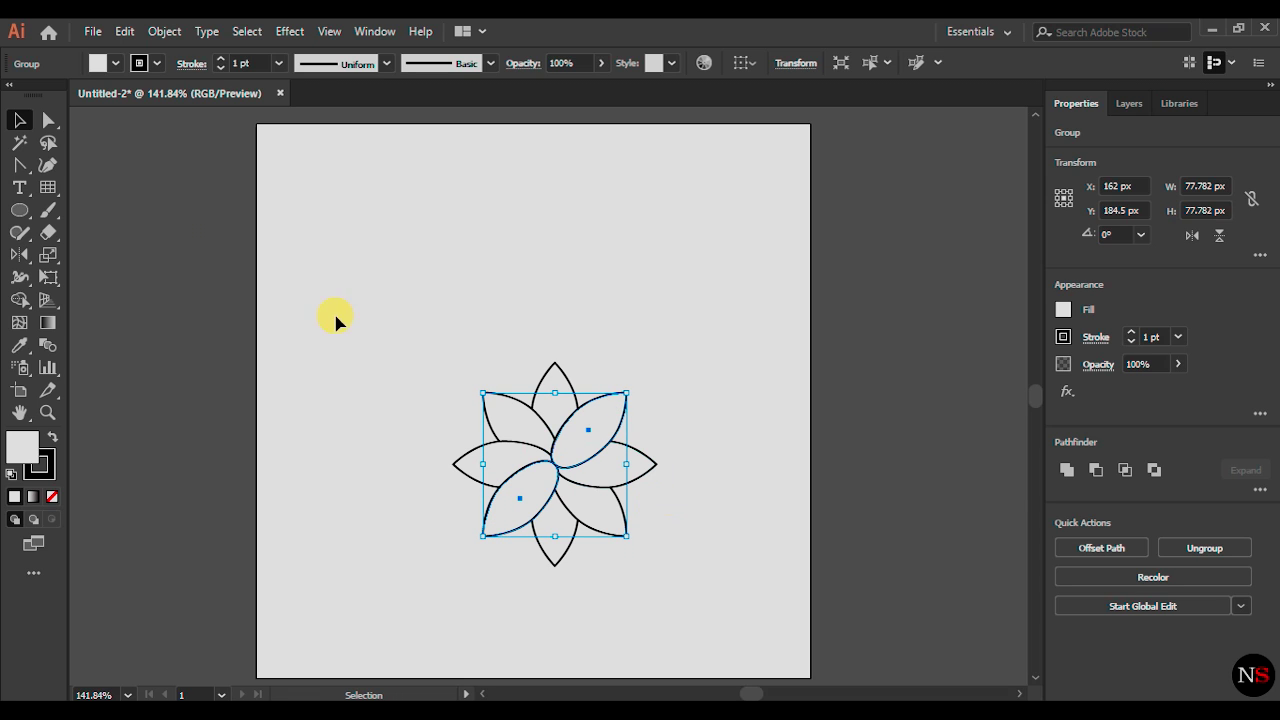
Group all the petals of the flower into one object
click(400, 288)
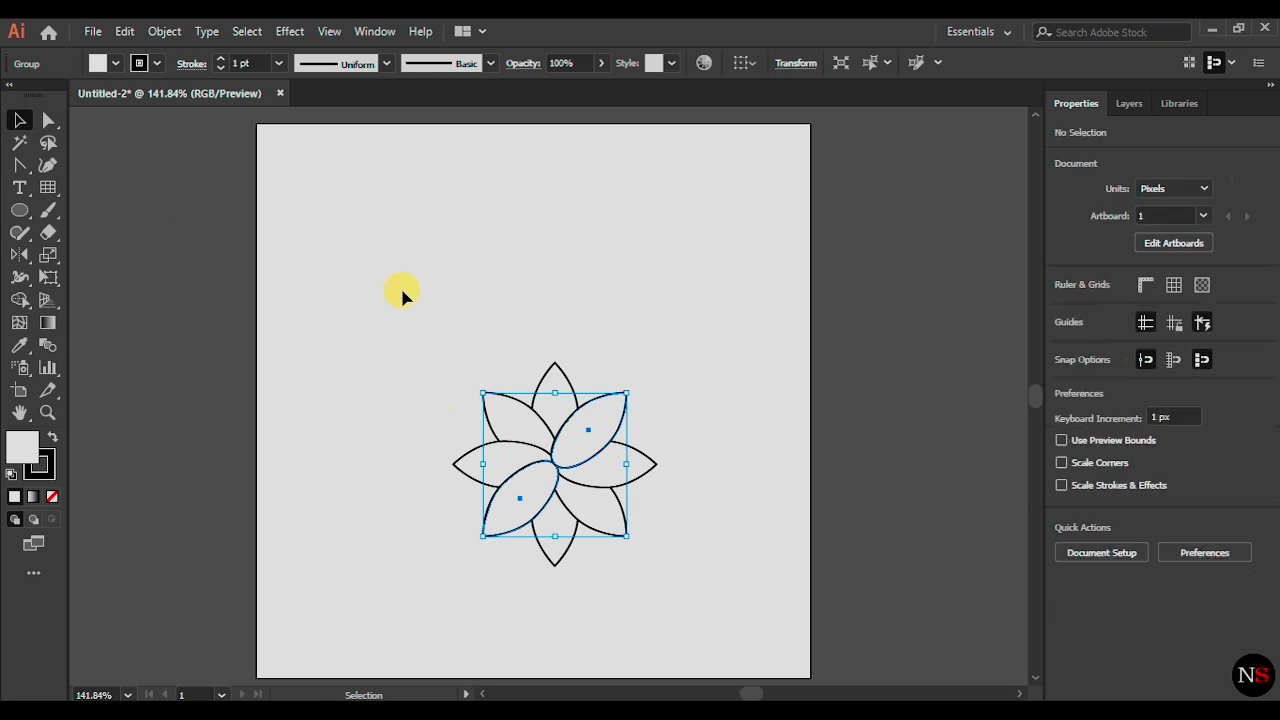
drag(402, 291, 720, 606)
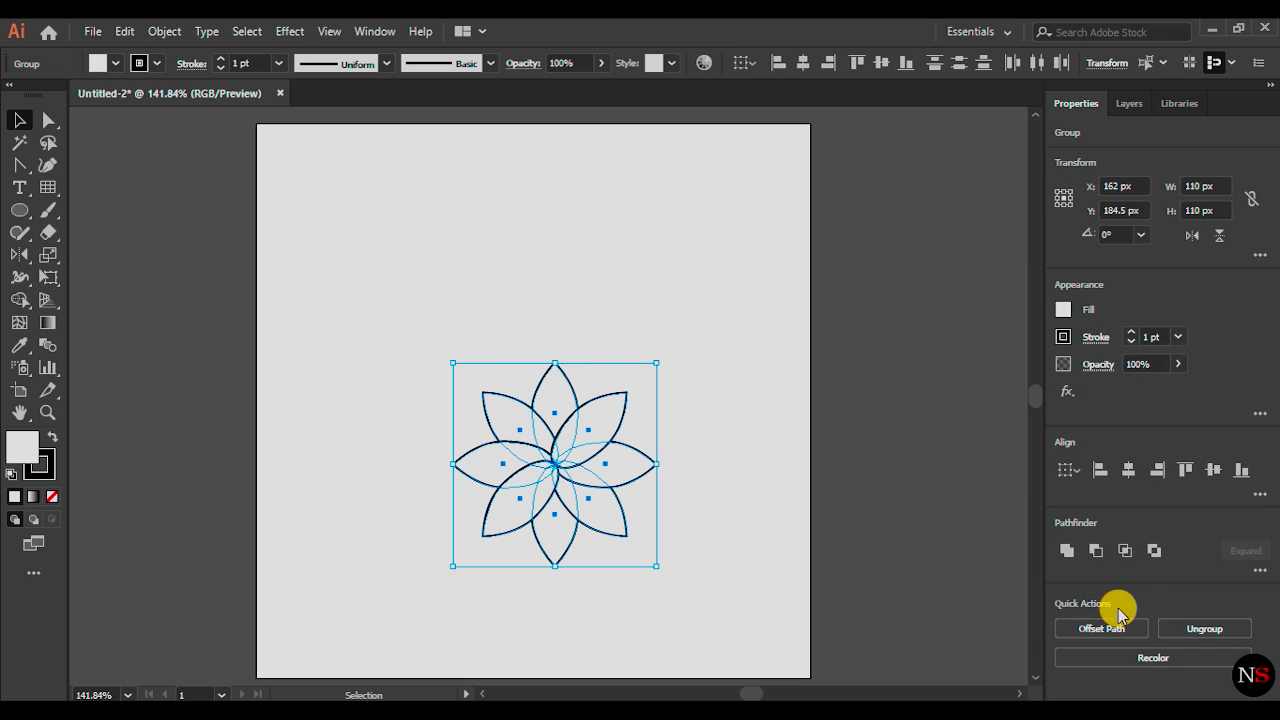
click(172, 32)
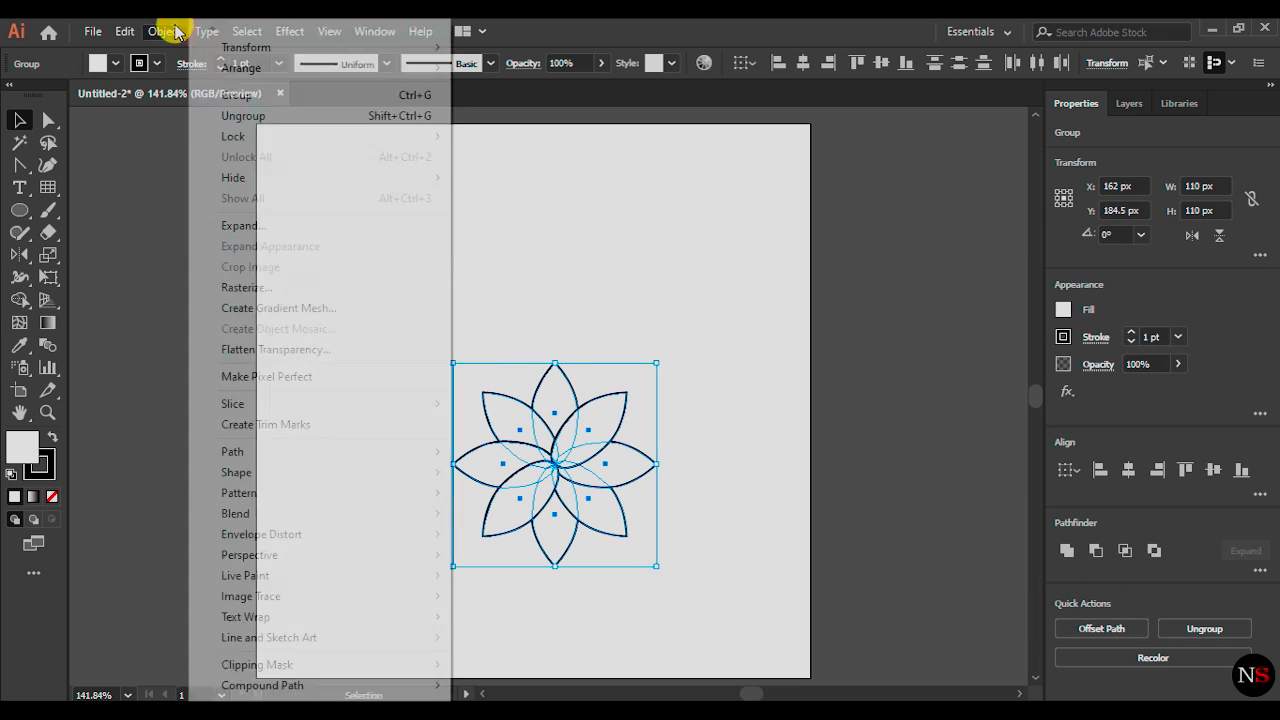
click(256, 102)
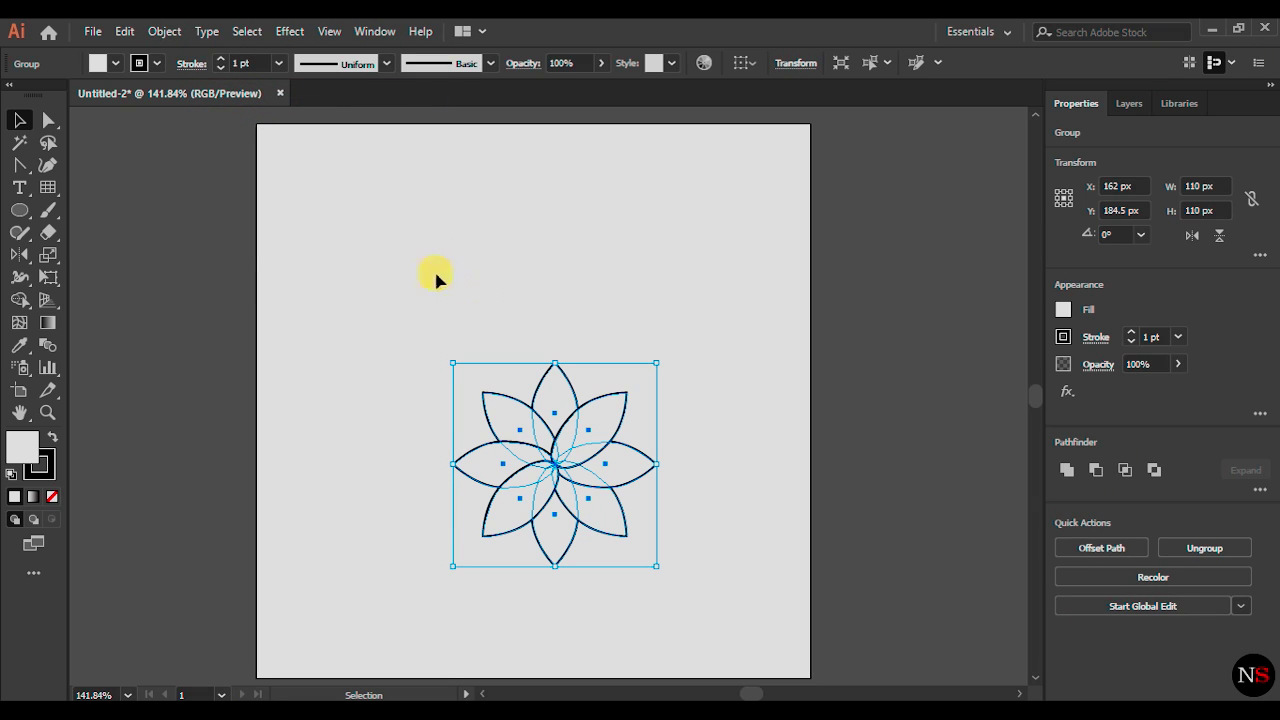
click(381, 304)
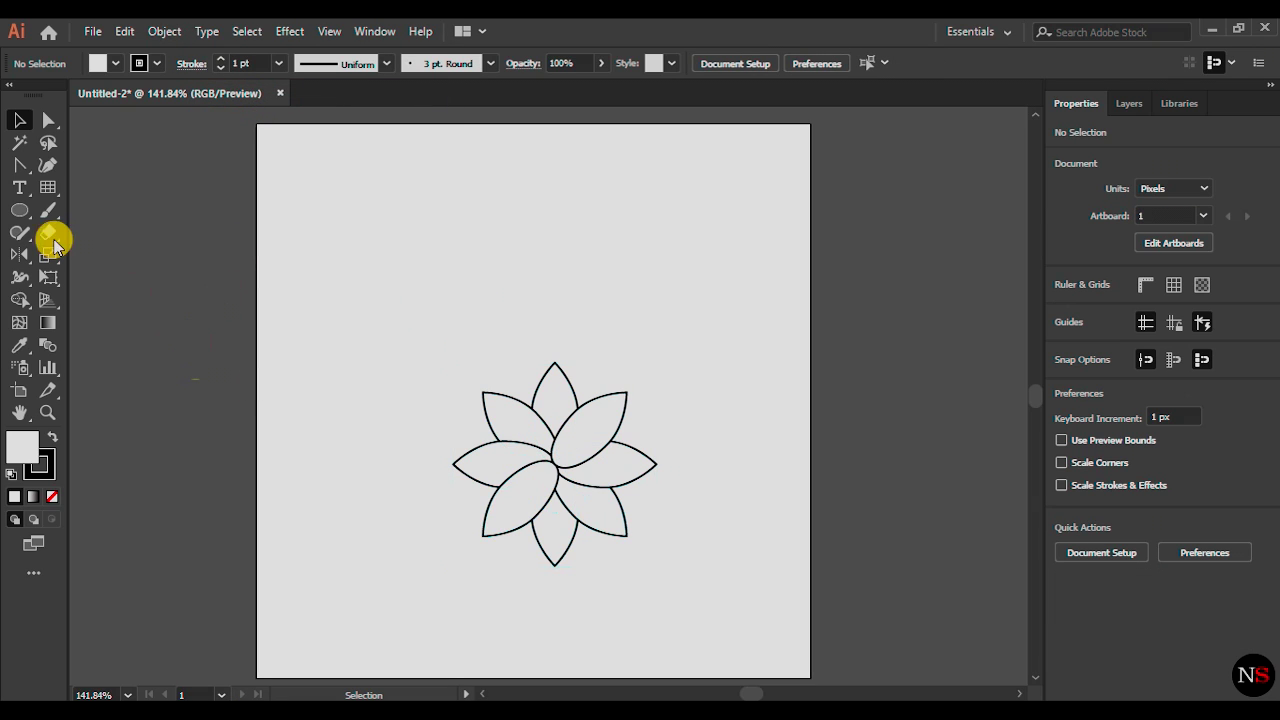
Create a 120 × 120 px circle and send it behind the flower
click(19, 210)
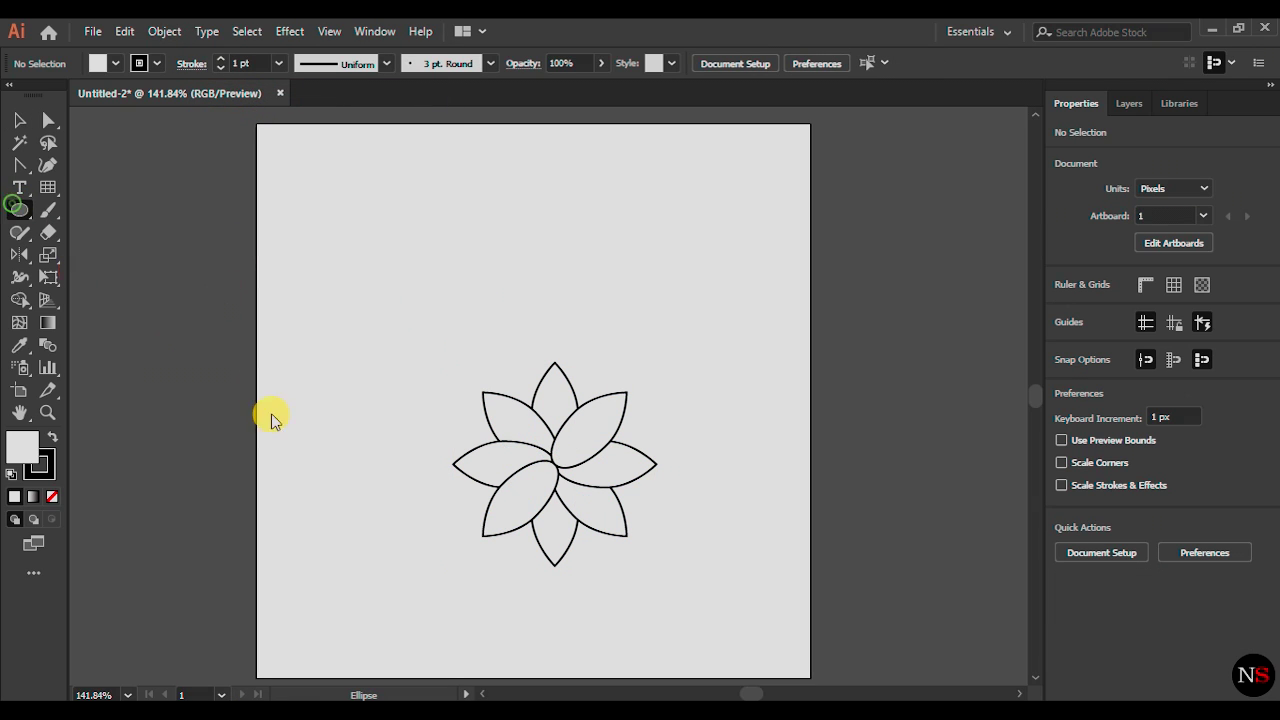
click(512, 307)
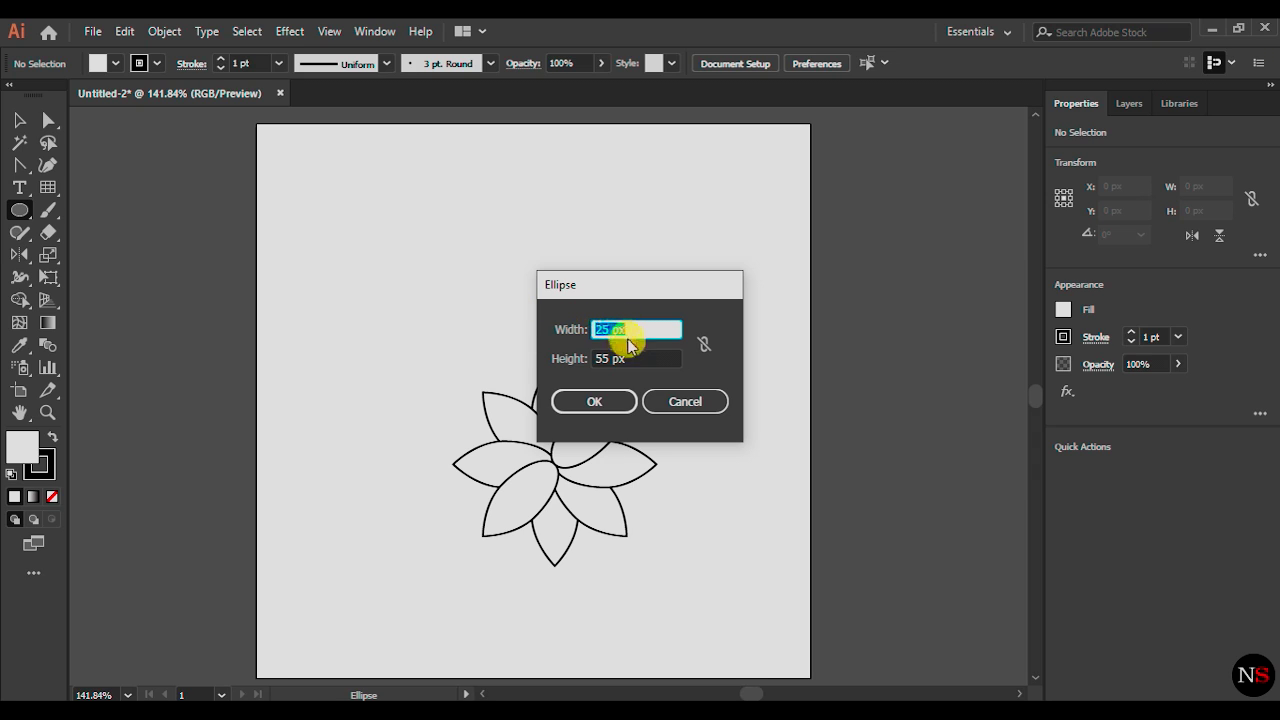
drag(634, 330, 565, 321)
text(120)
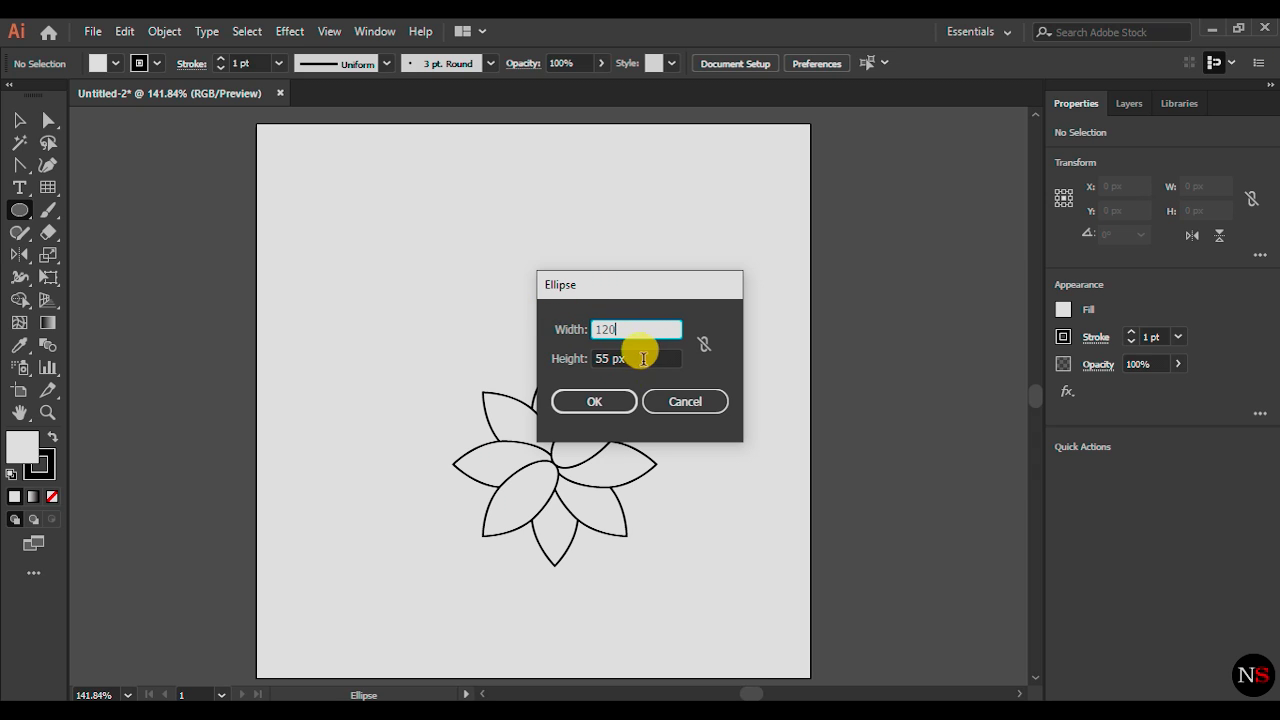
click(640, 358)
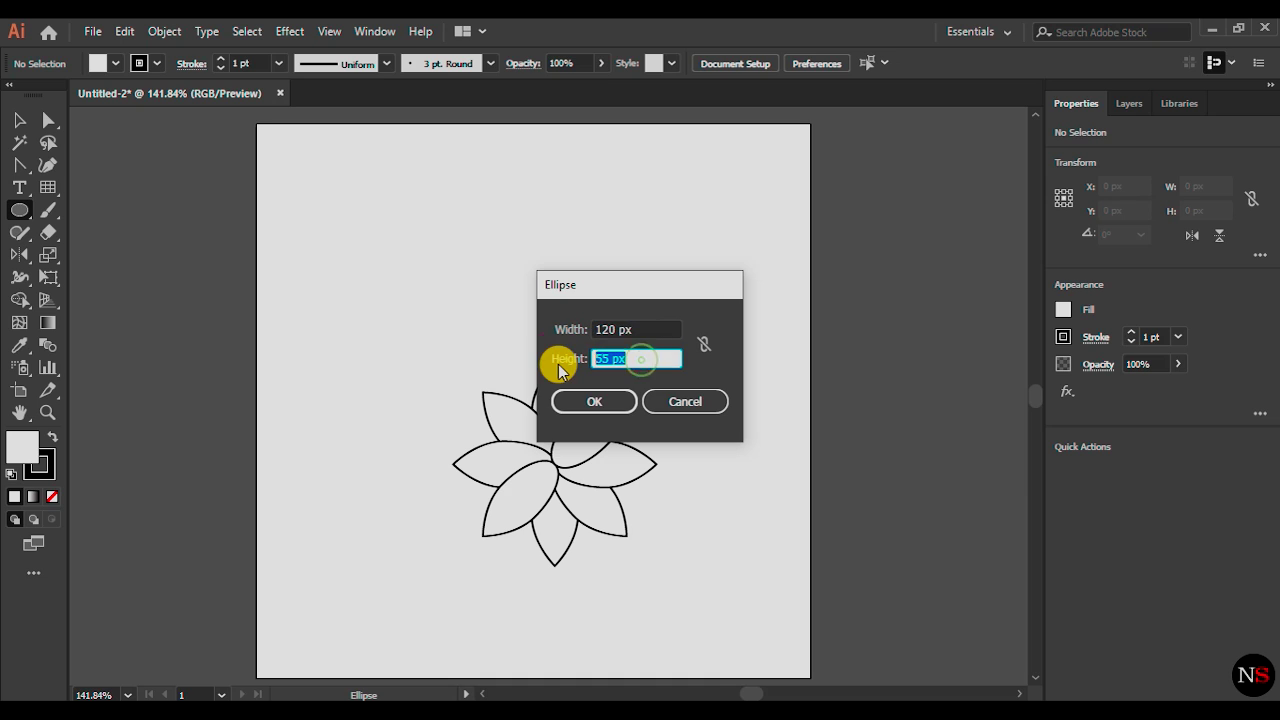
text(120)
click(590, 401)
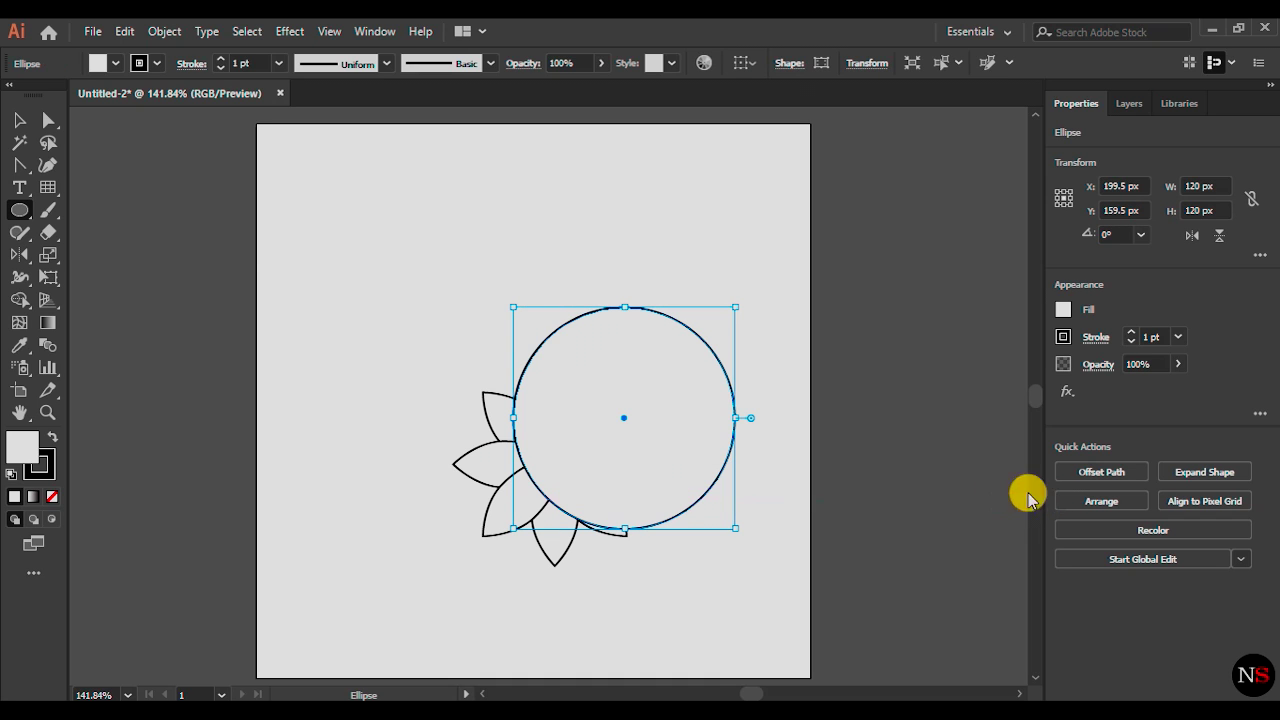
click(1100, 497)
click(1120, 586)
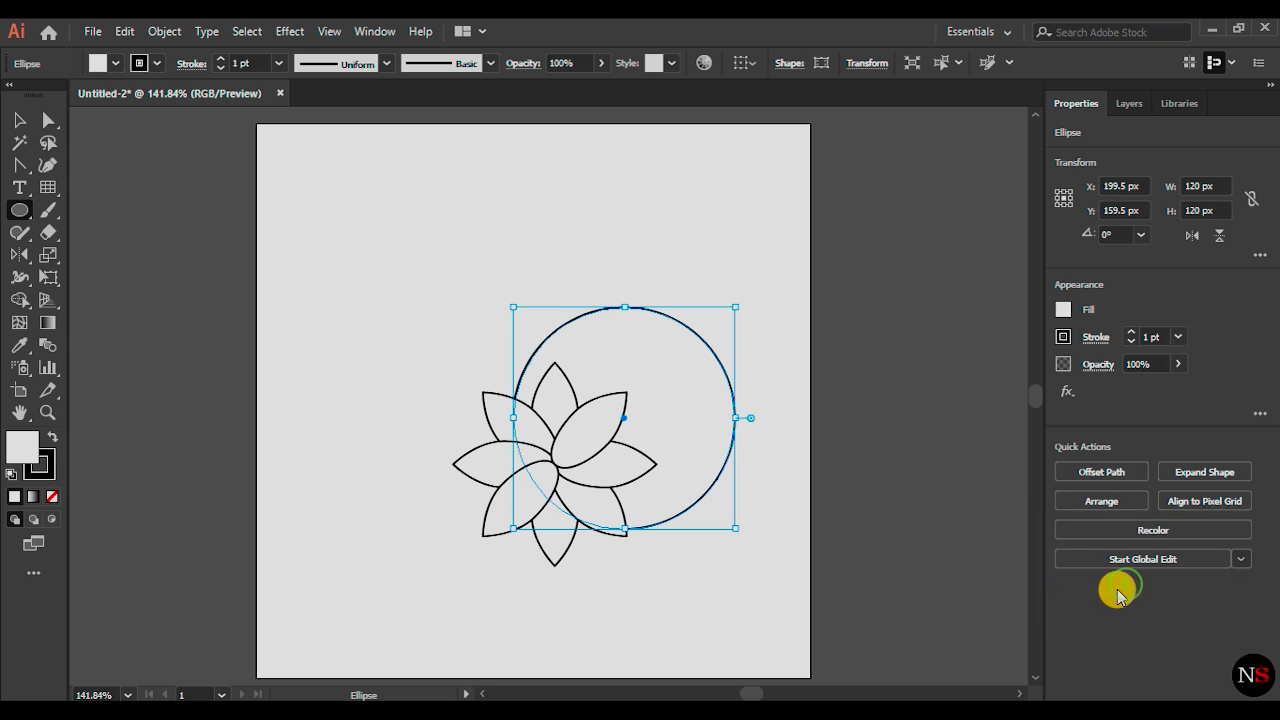
Move the flower group inside the circle, roughly centred at X 201 px, Y 156.5 px
click(20, 119)
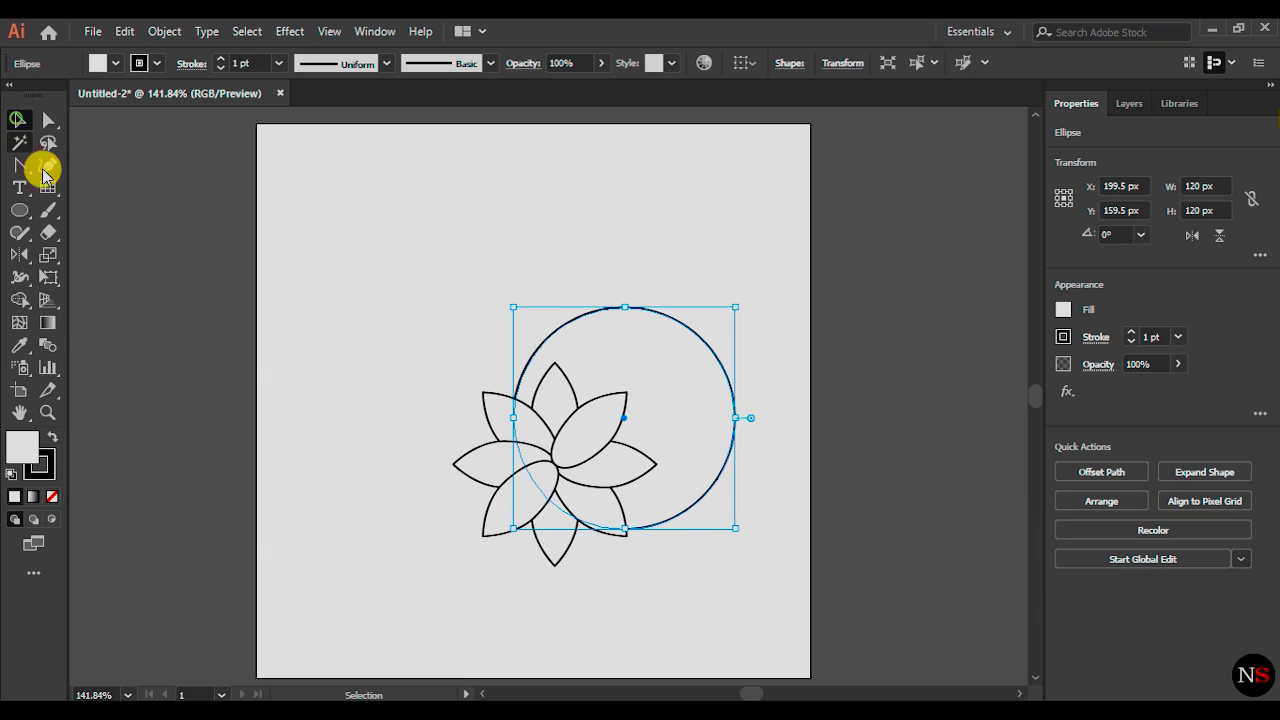
click(483, 447)
drag(505, 440, 563, 399)
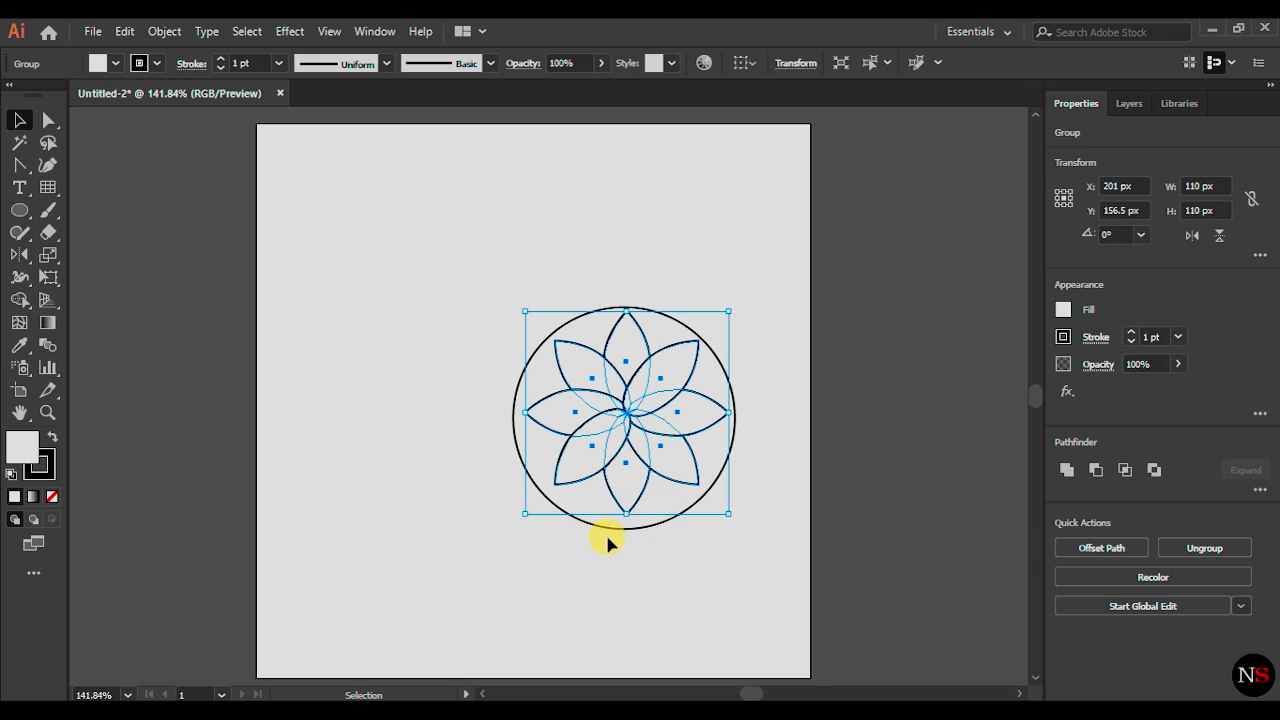
Align the flower group and the 120 px circle to a common centre, both horizontally and vertically
shift+click(612, 529)
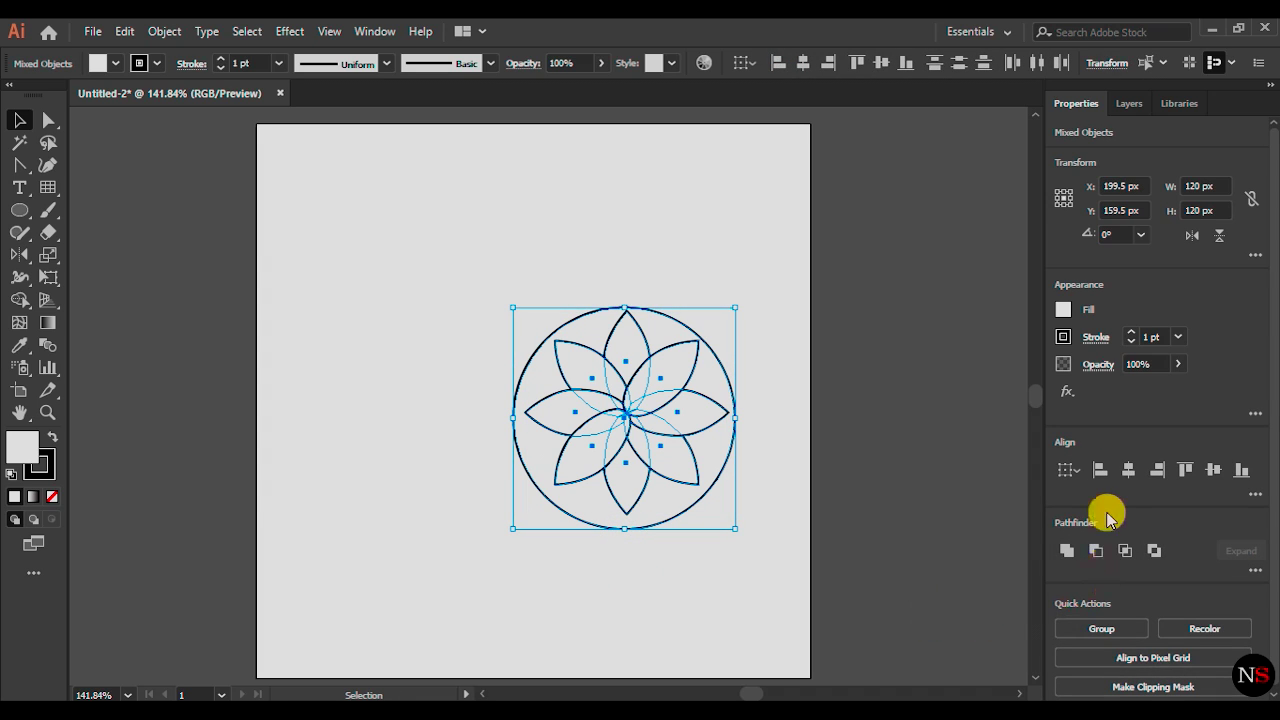
click(1124, 471)
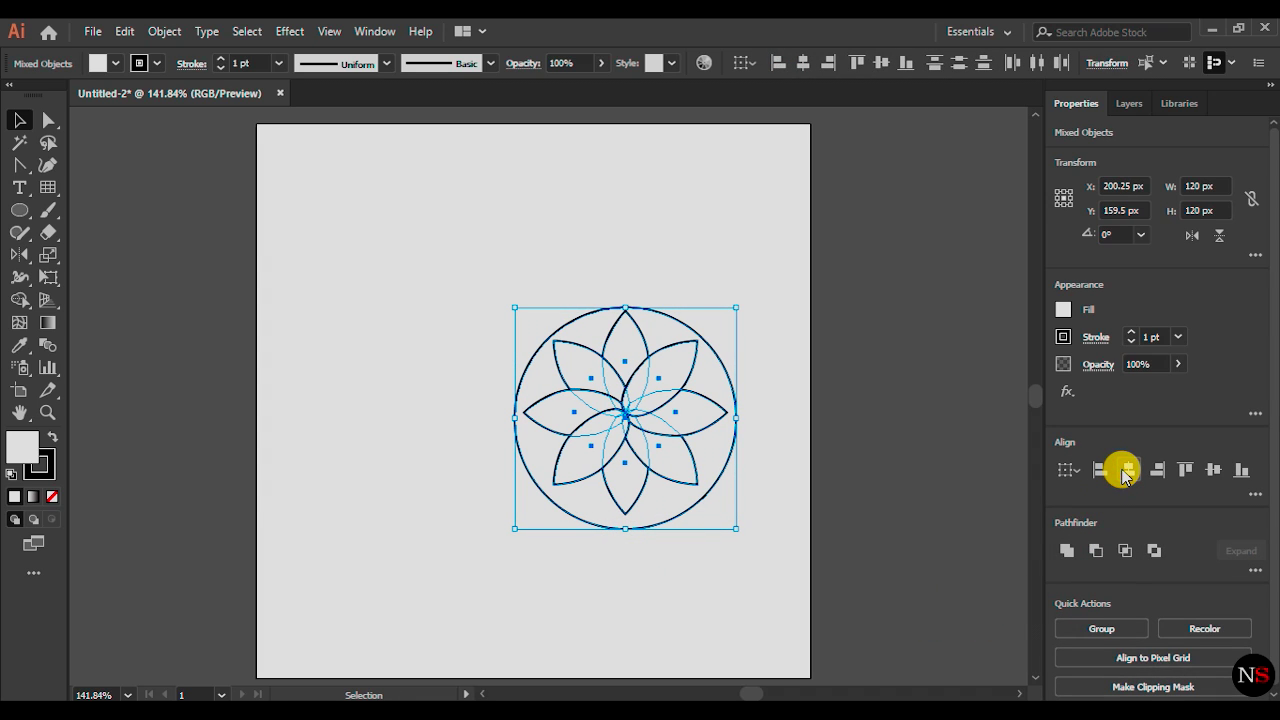
click(1212, 471)
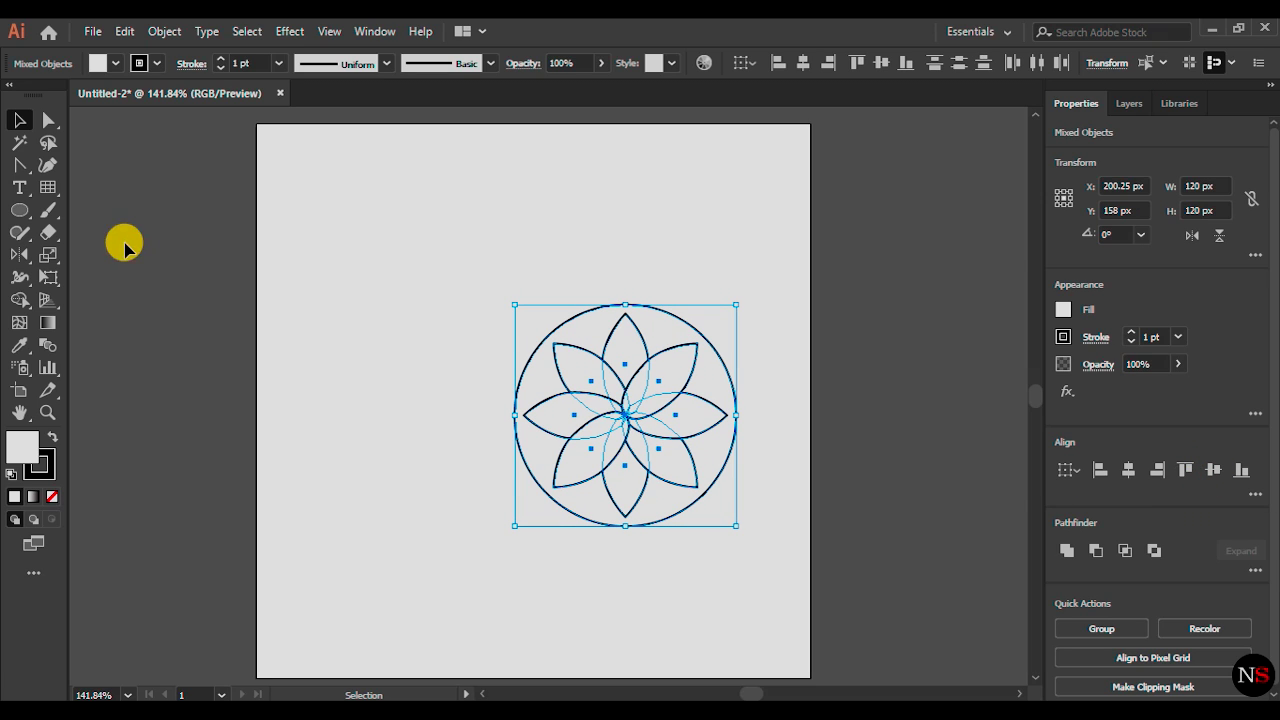
click(422, 383)
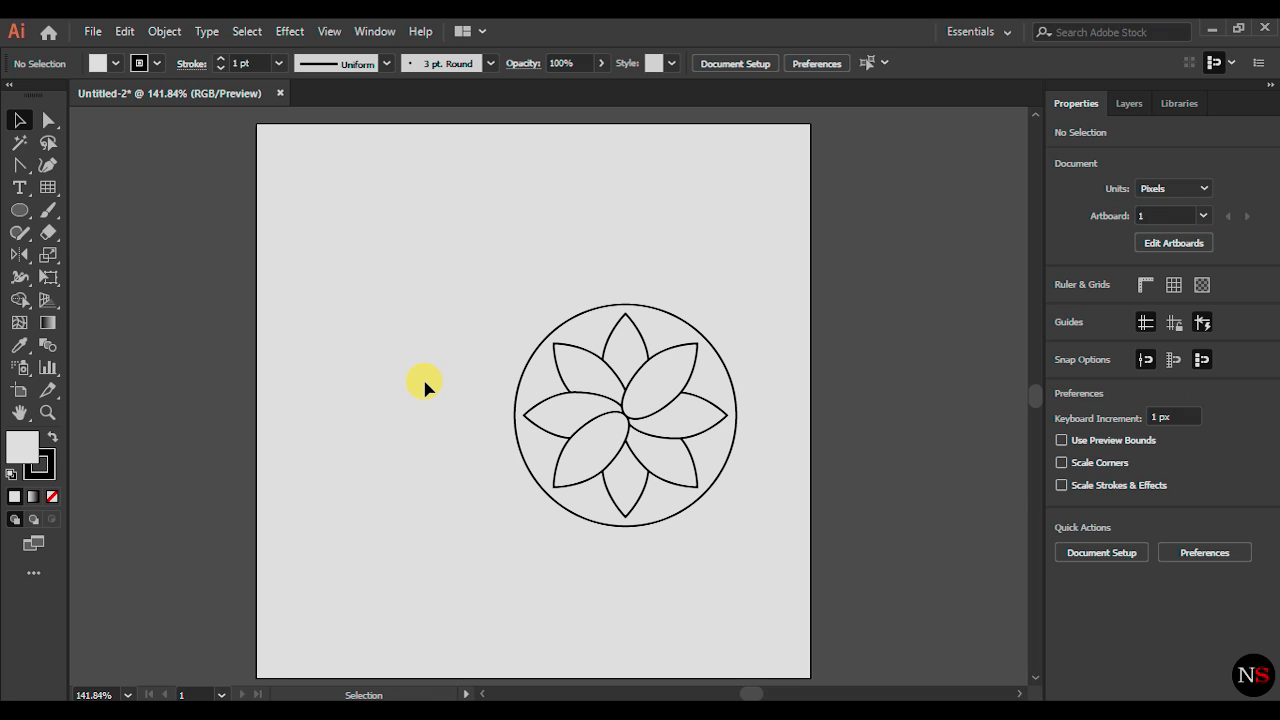
Create a 75 × 75 px circle beside the flower
click(19, 210)
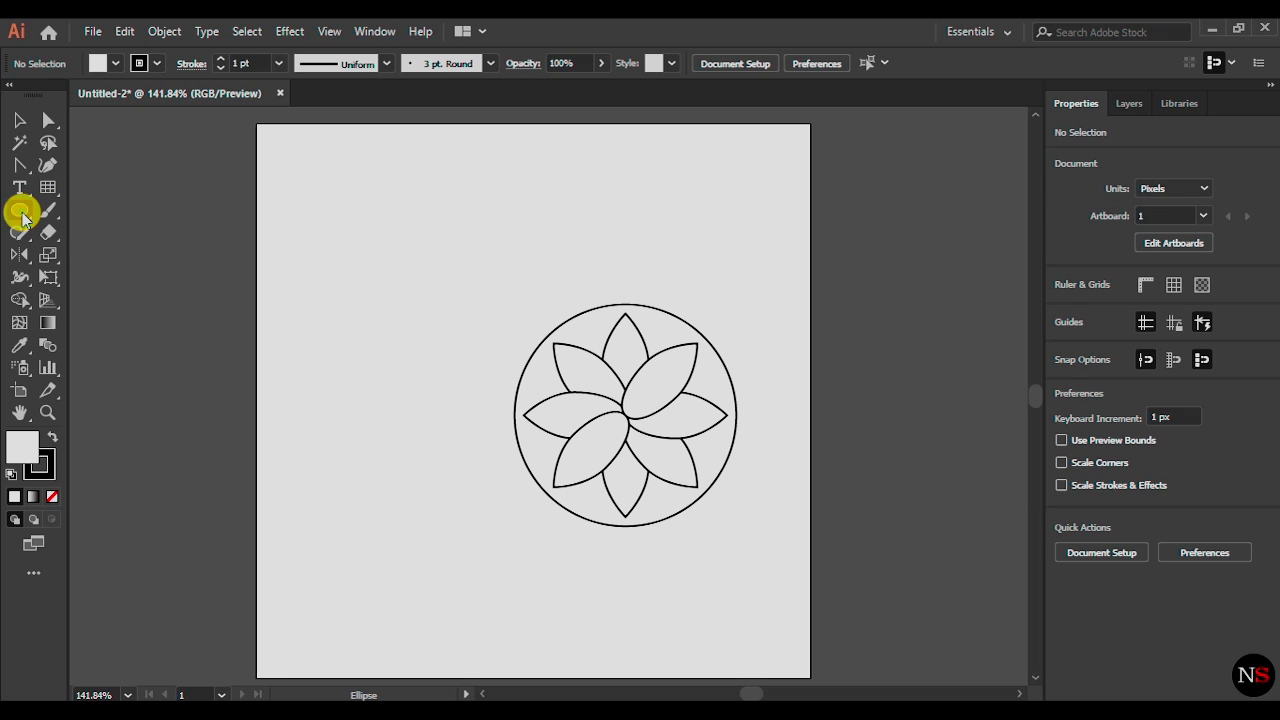
click(441, 381)
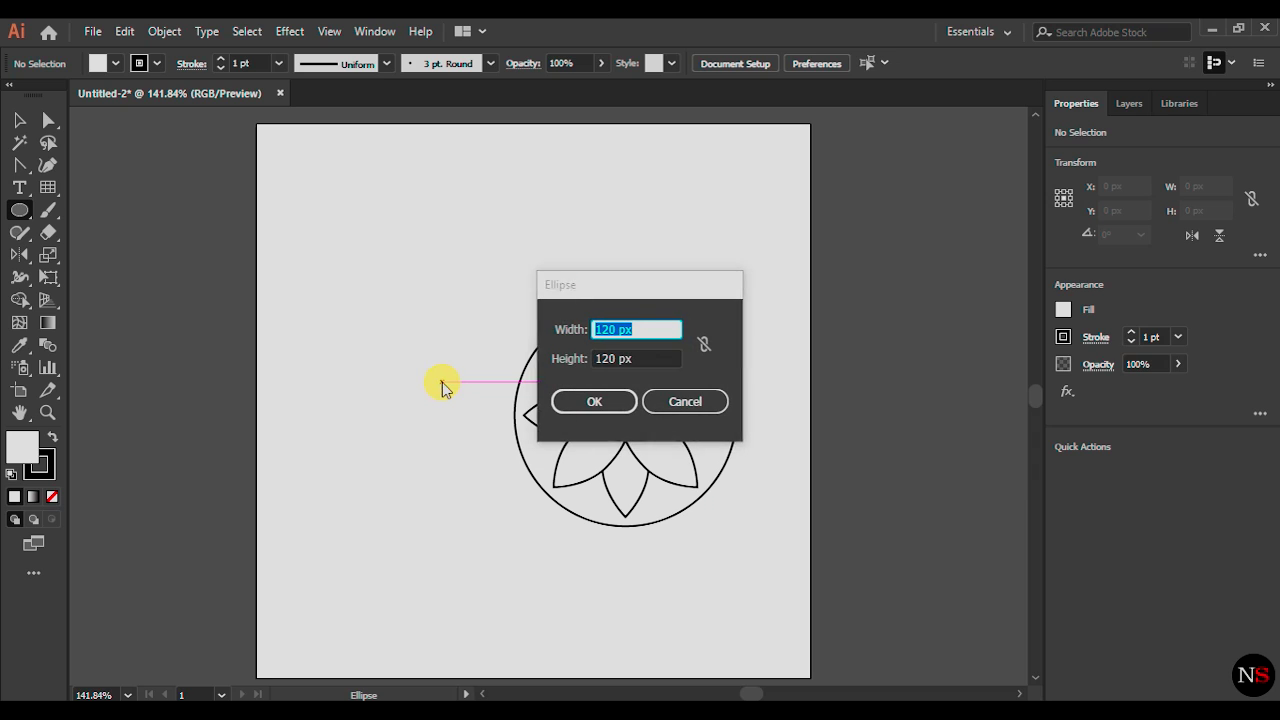
text(75)
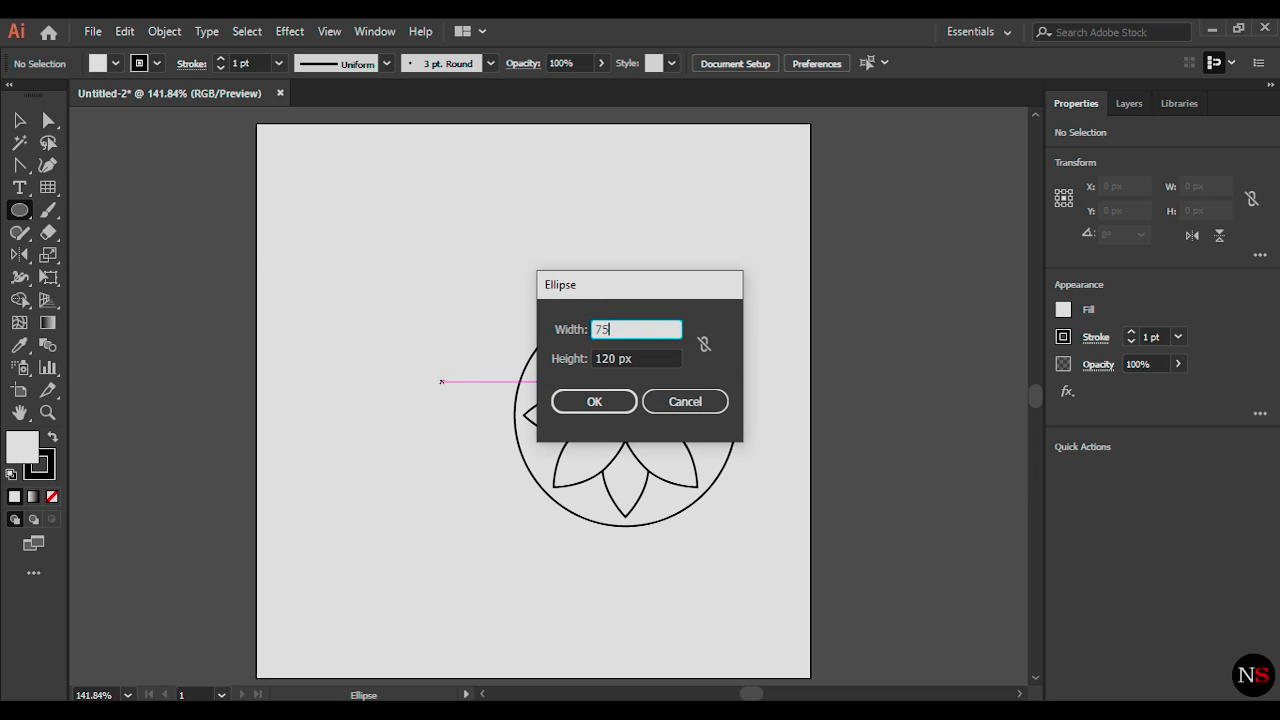
key(Tab)
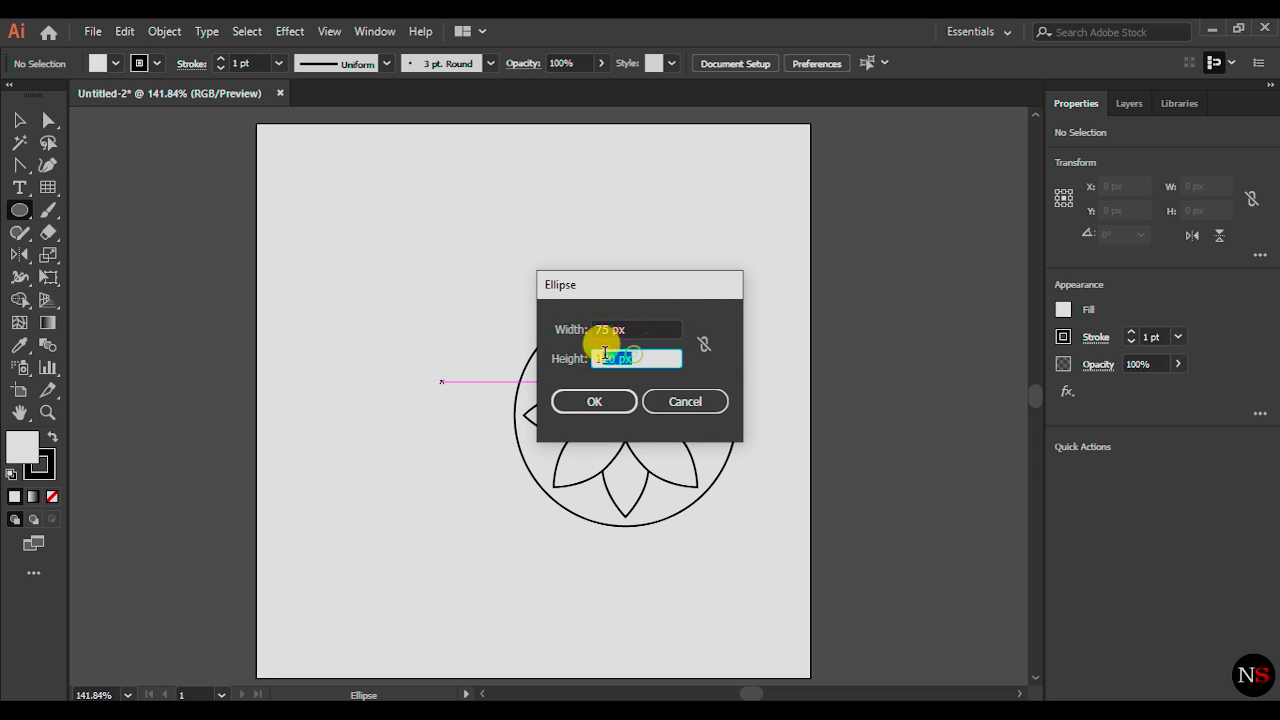
text(75)
click(580, 402)
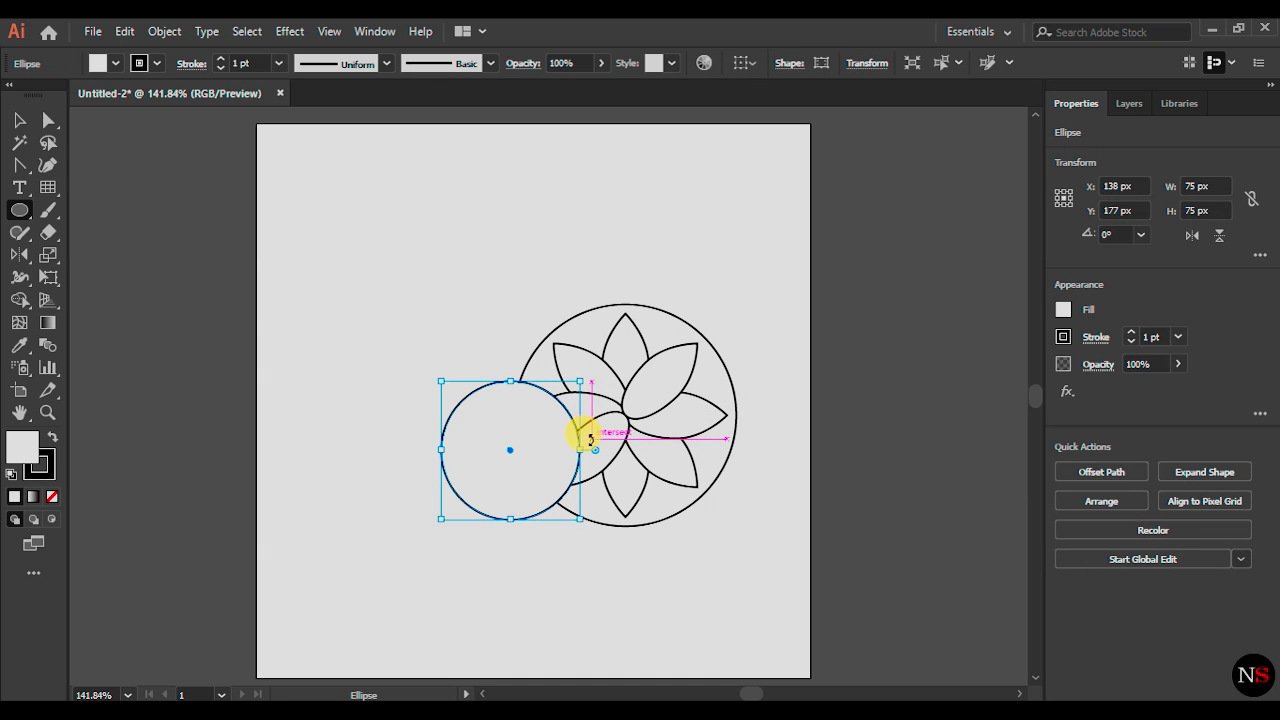
Move the 75 px circle over the flower's middle and centre it with the petal group horizontally and vertically
click(19, 120)
drag(556, 437, 673, 409)
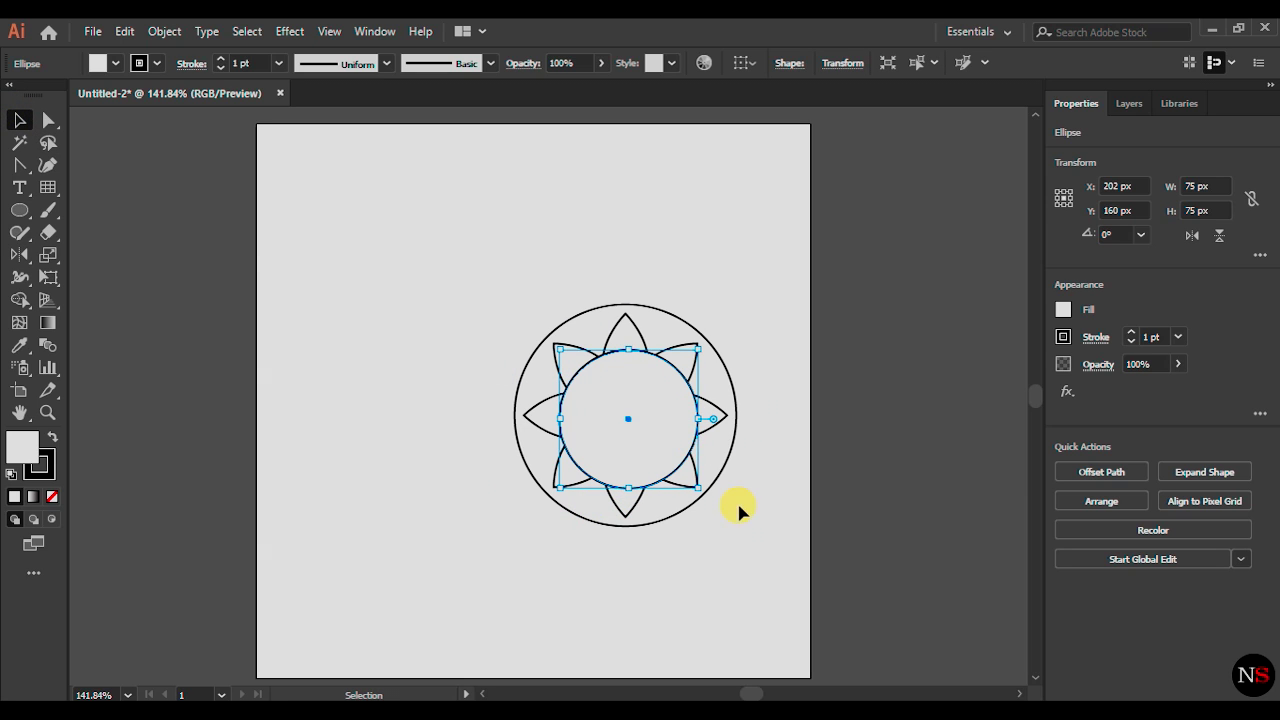
shift+click(636, 335)
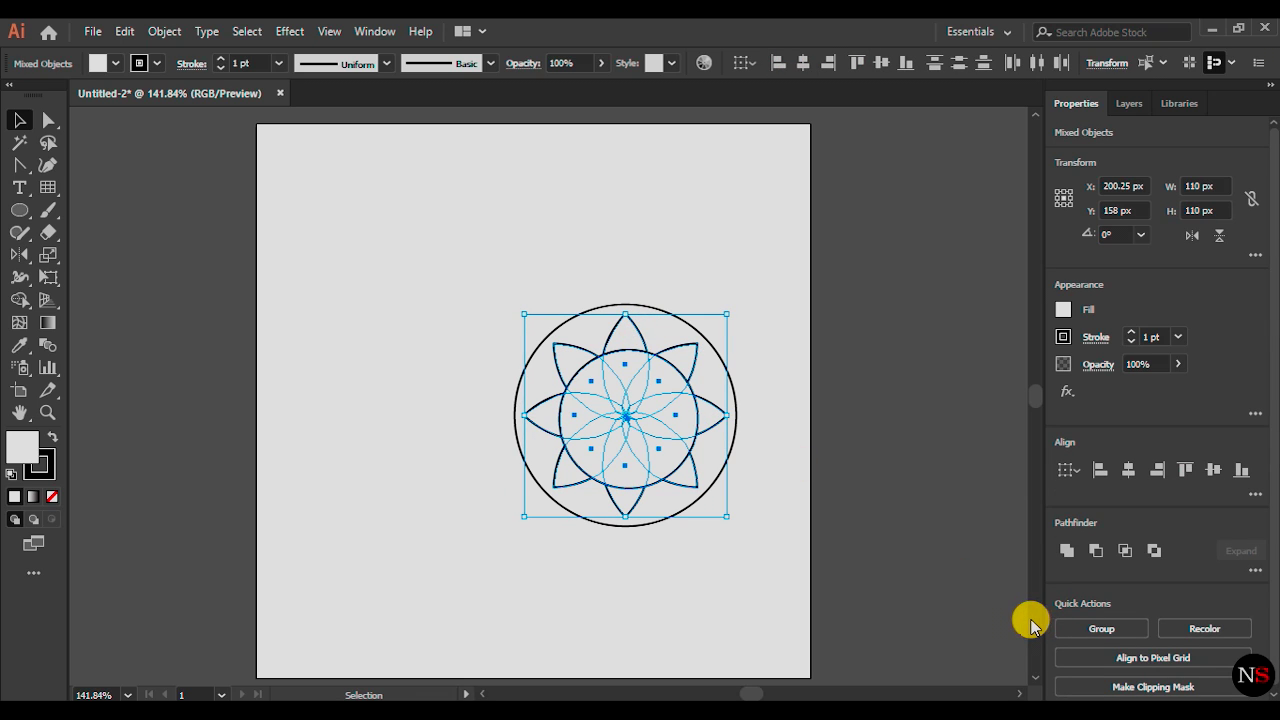
click(1129, 467)
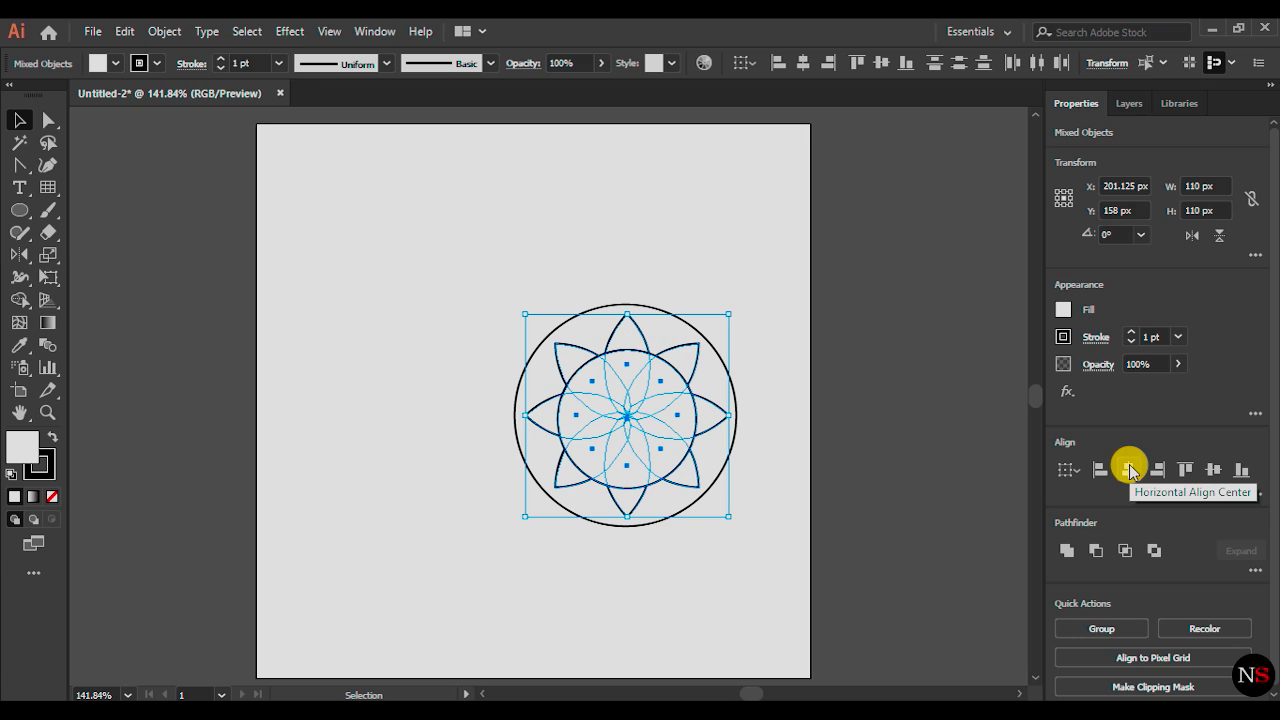
click(1212, 472)
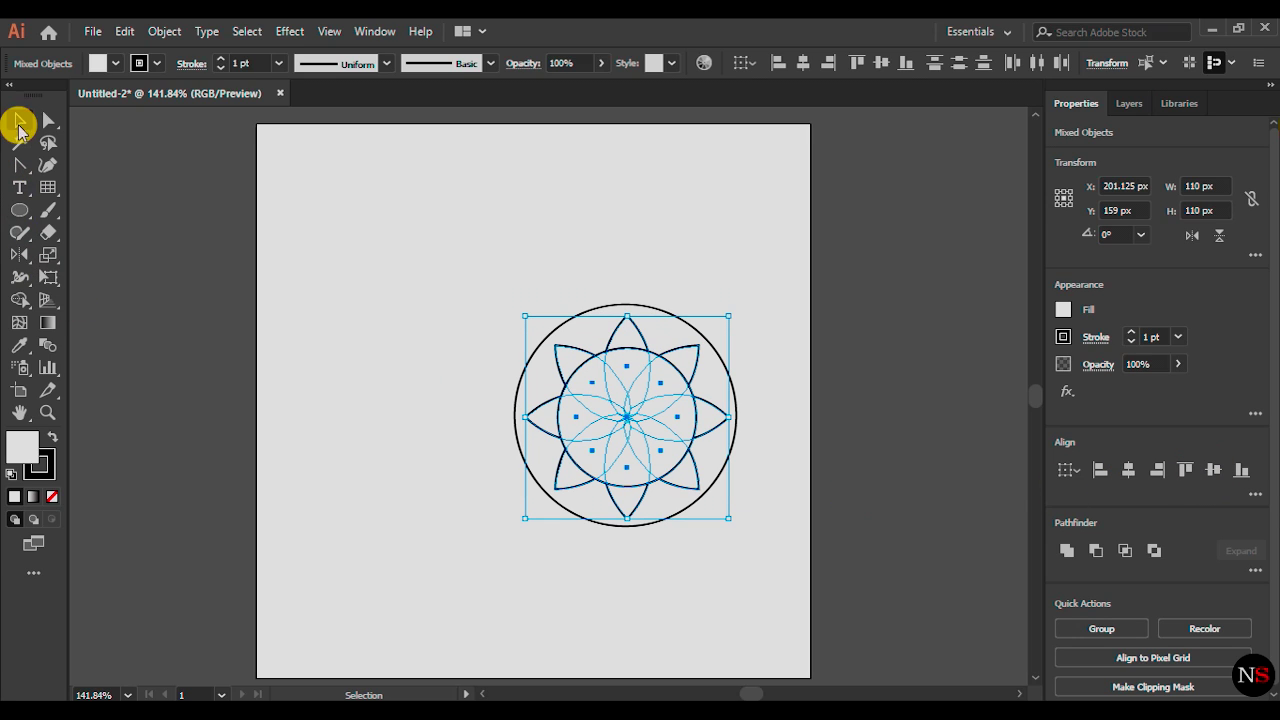
click(166, 263)
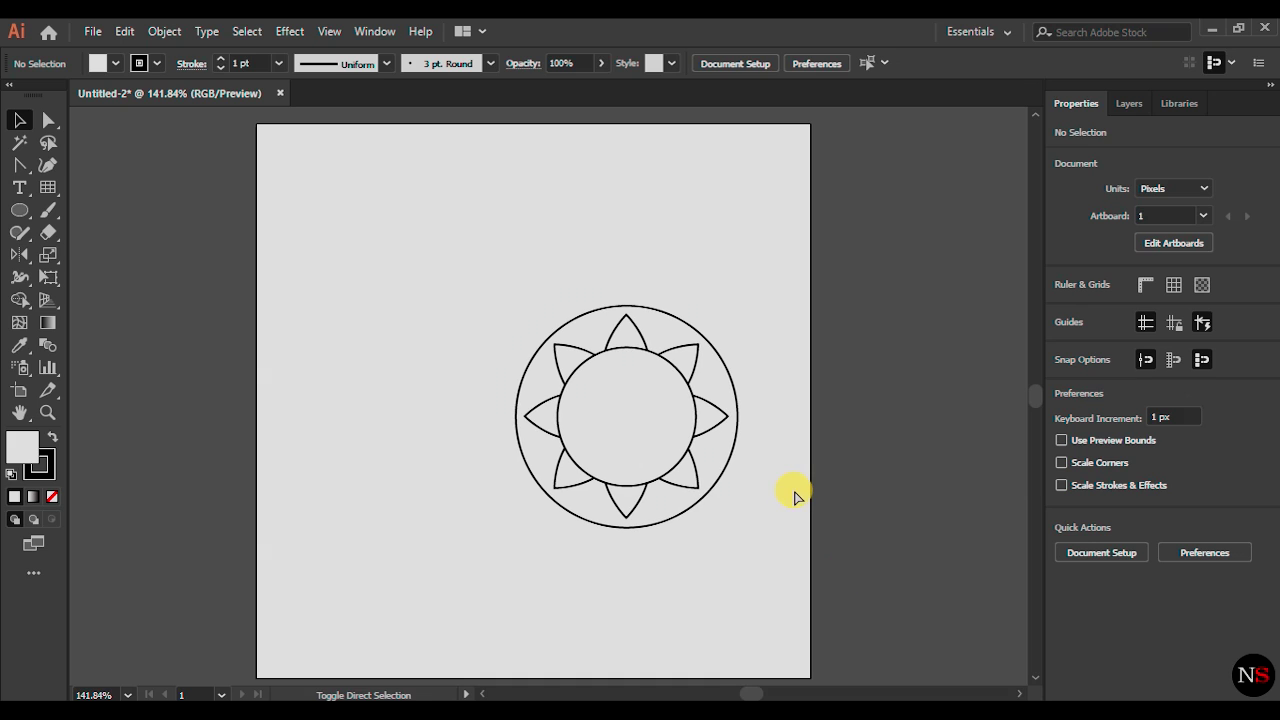
Duplicate the petal group in place behind the original and rotate the copy to about 340°, so its tips show between the petals
click(630, 330)
key(a)
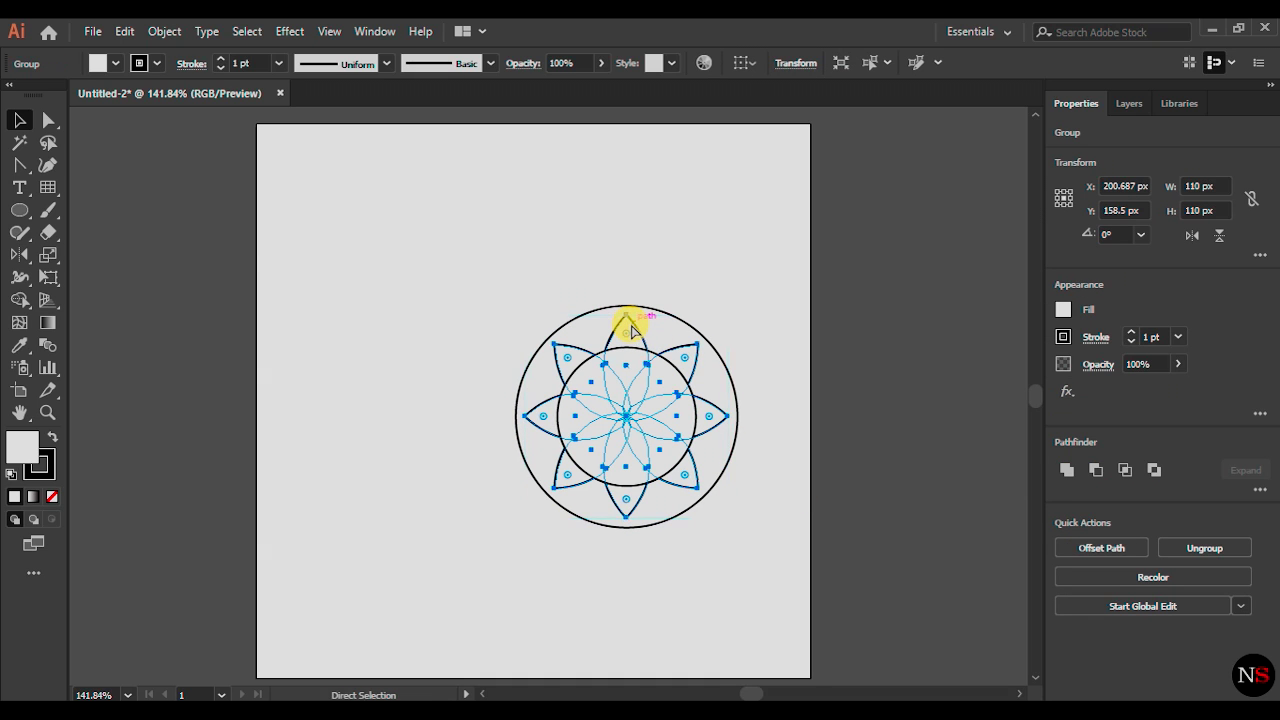
key(v)
key(a)
key(v)
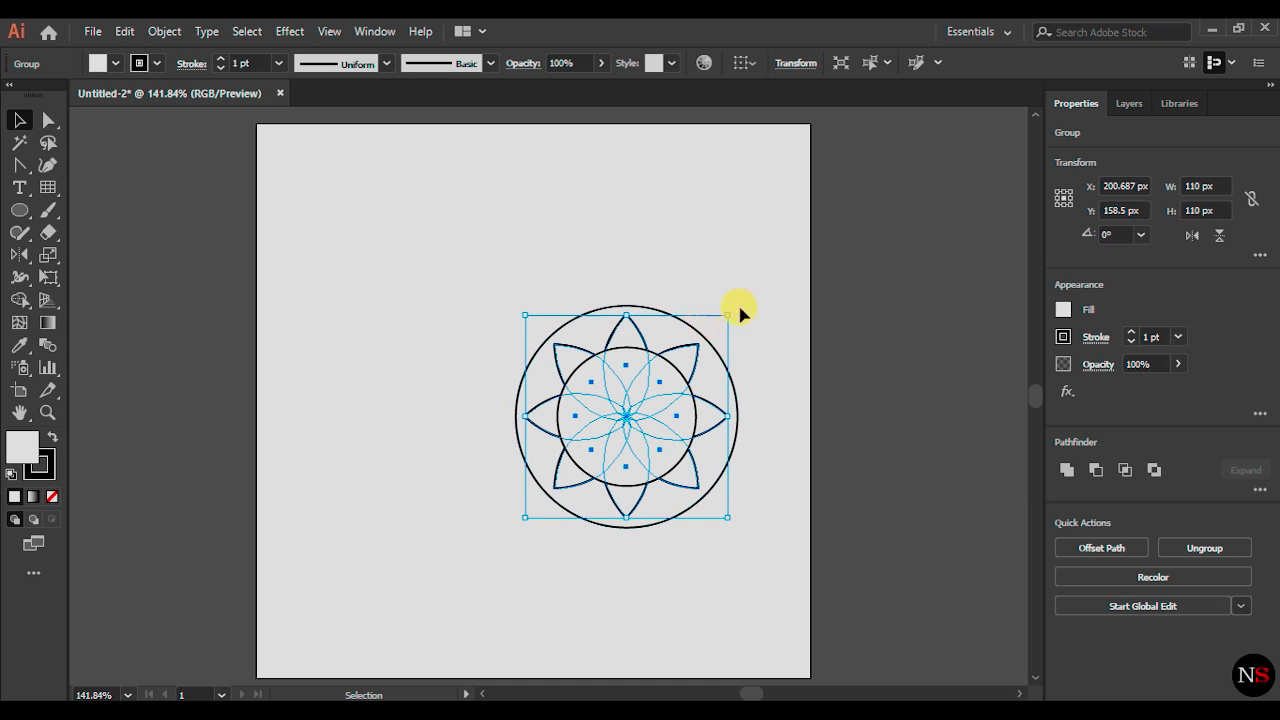
drag(731, 304, 773, 347)
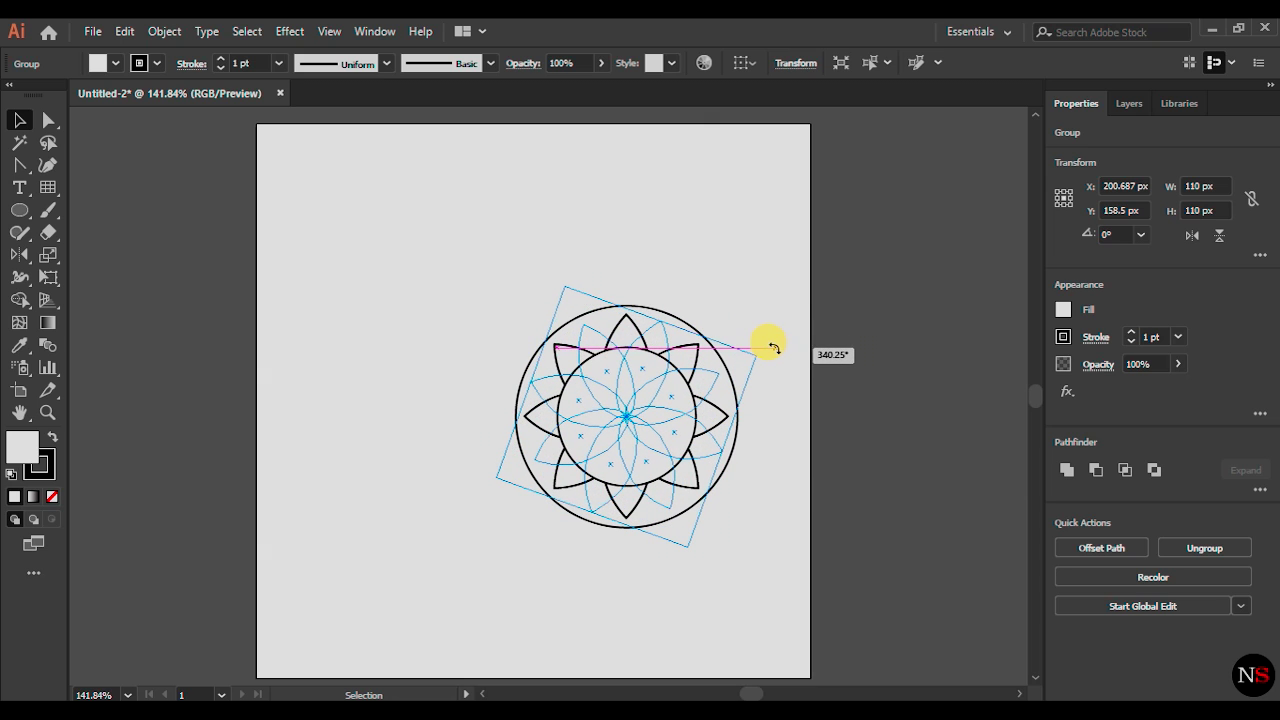
drag(773, 347, 775, 348)
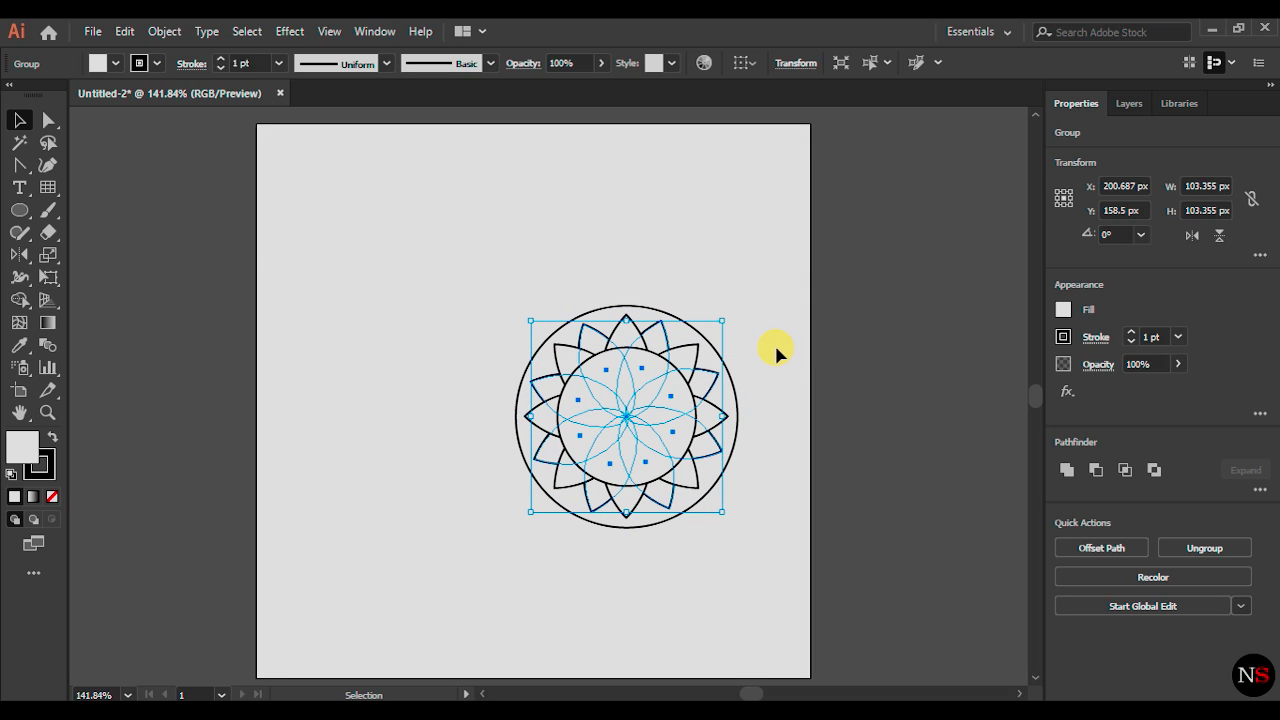
Place another copy of the petal group behind and rotate it slightly so its tips fill the remaining gaps between petals
key(a)
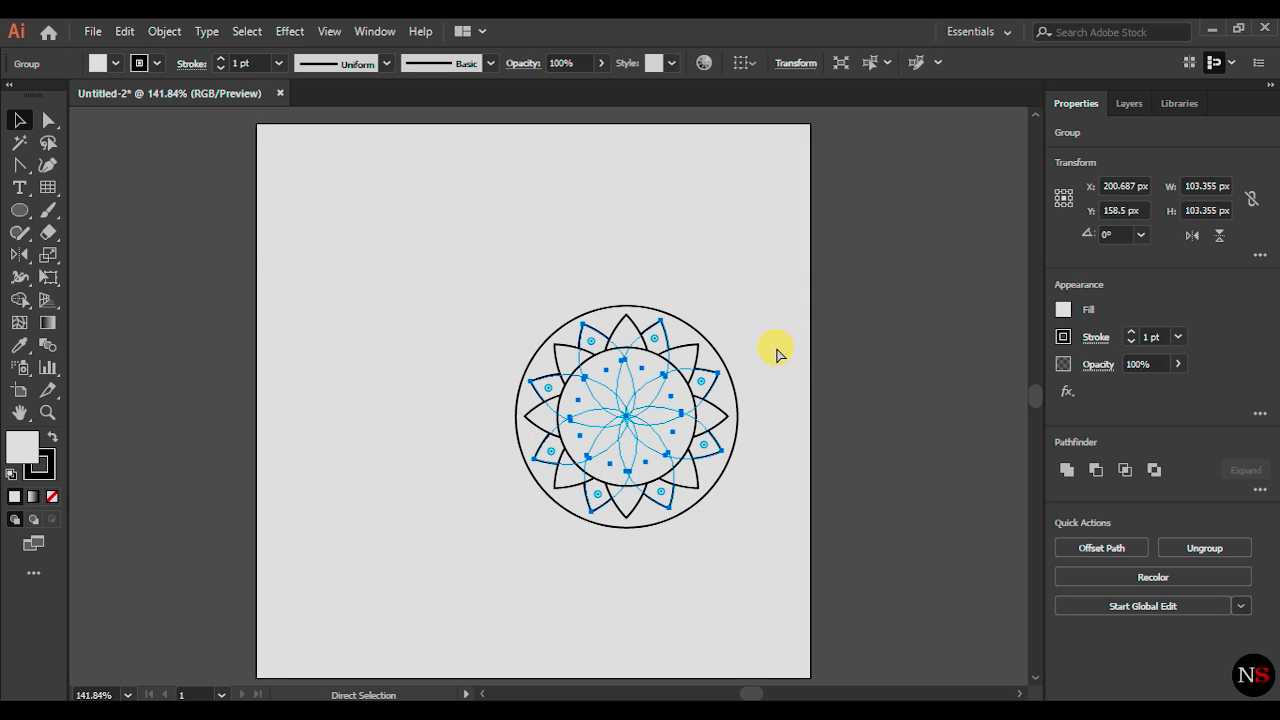
key(v)
drag(728, 307, 758, 323)
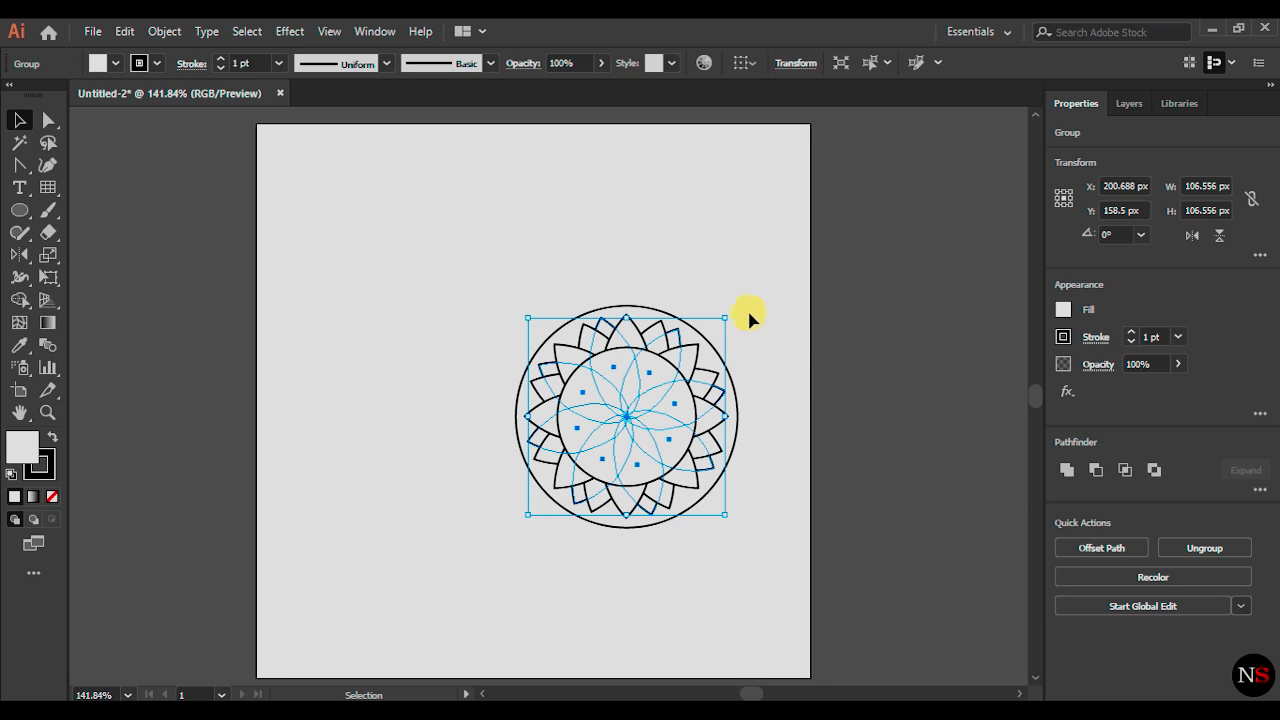
drag(729, 311, 730, 302)
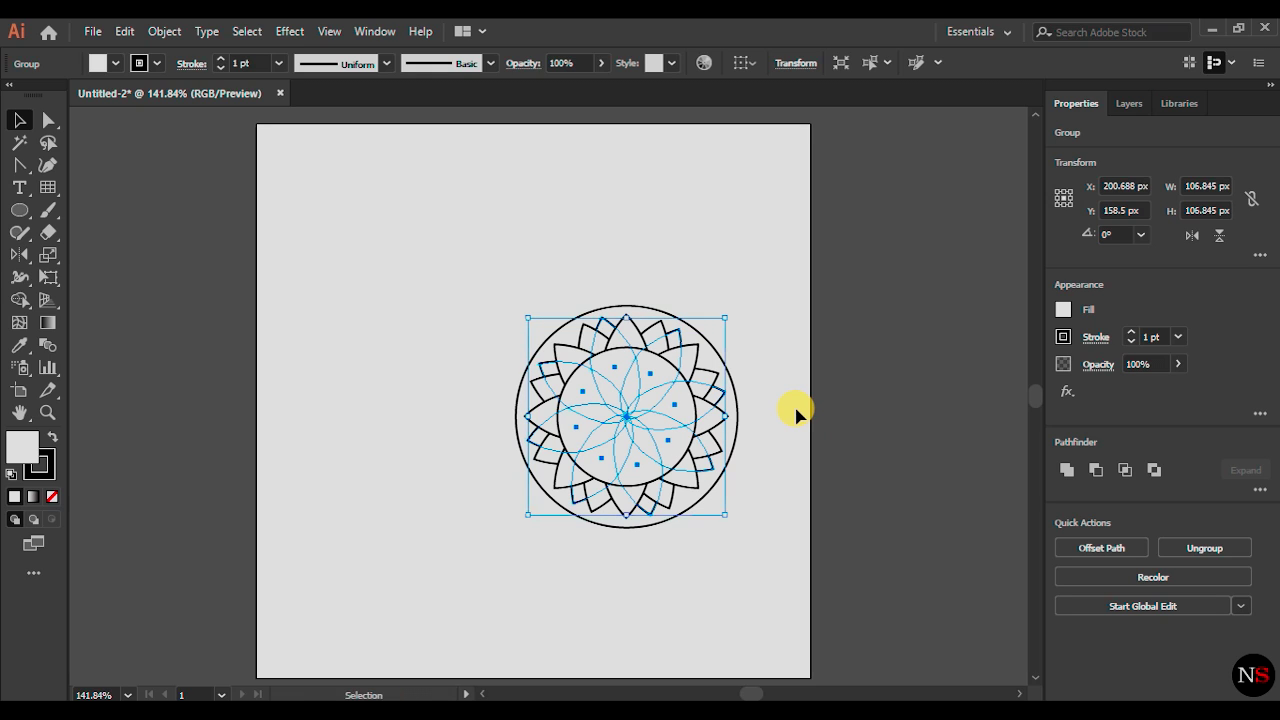
Create a 15 × 35 px ellipse on the empty area beside the flower
click(19, 210)
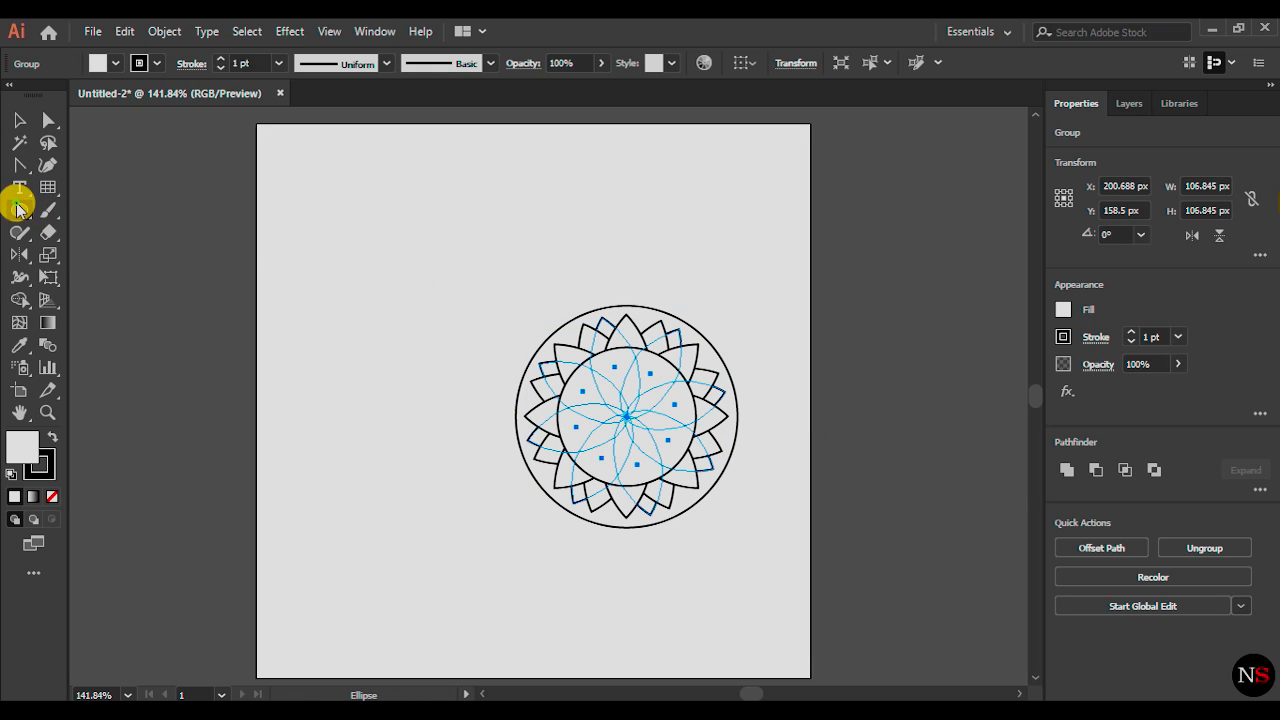
click(423, 360)
double_click(628, 334)
text(15)
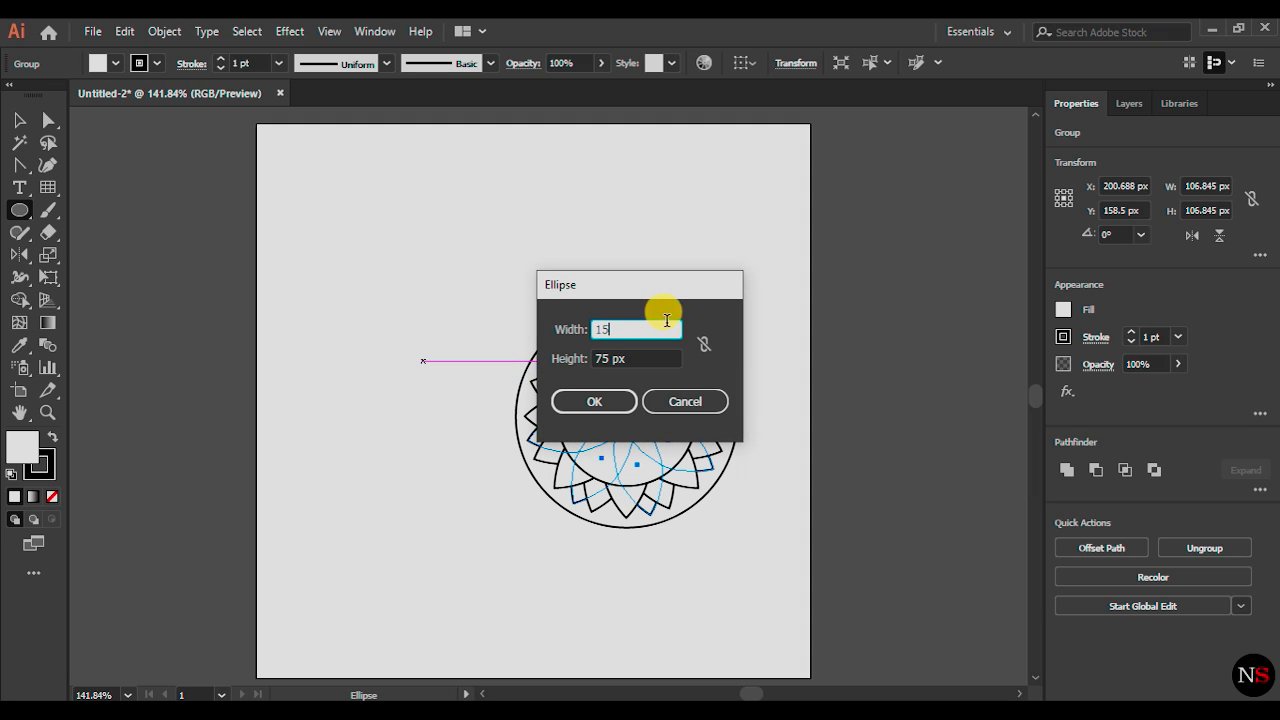
key(Tab)
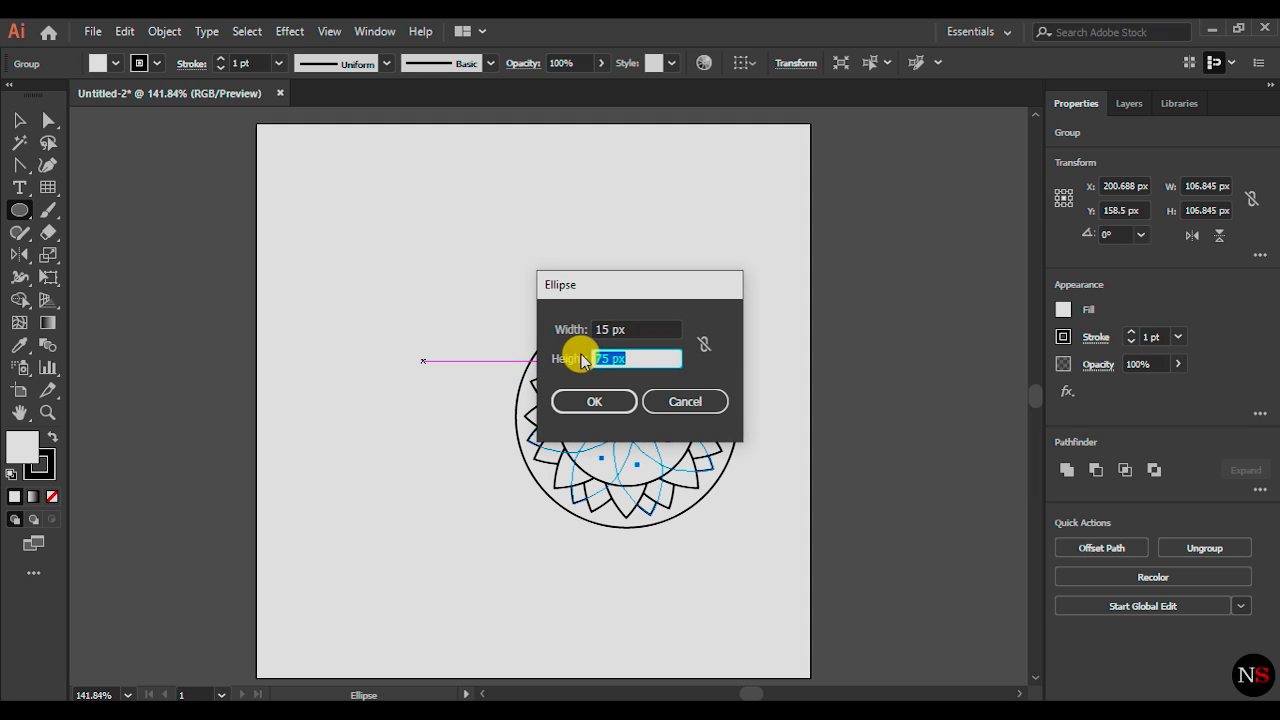
text(35)
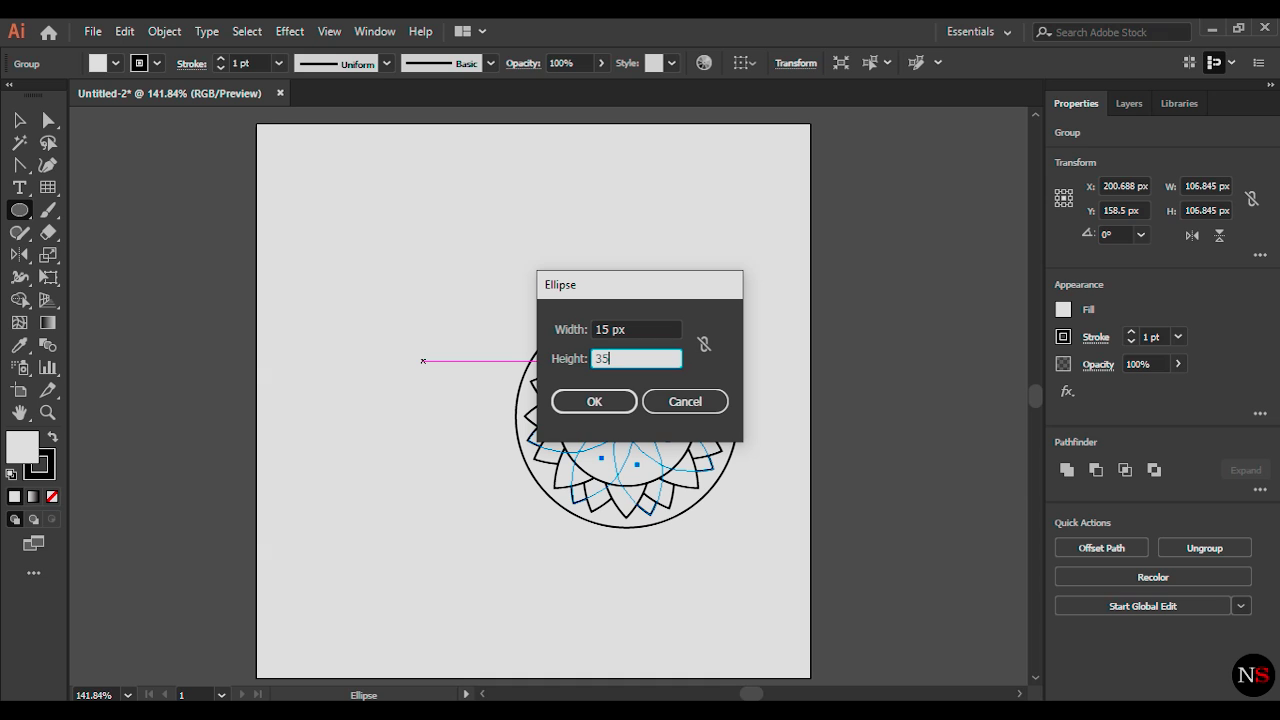
click(572, 400)
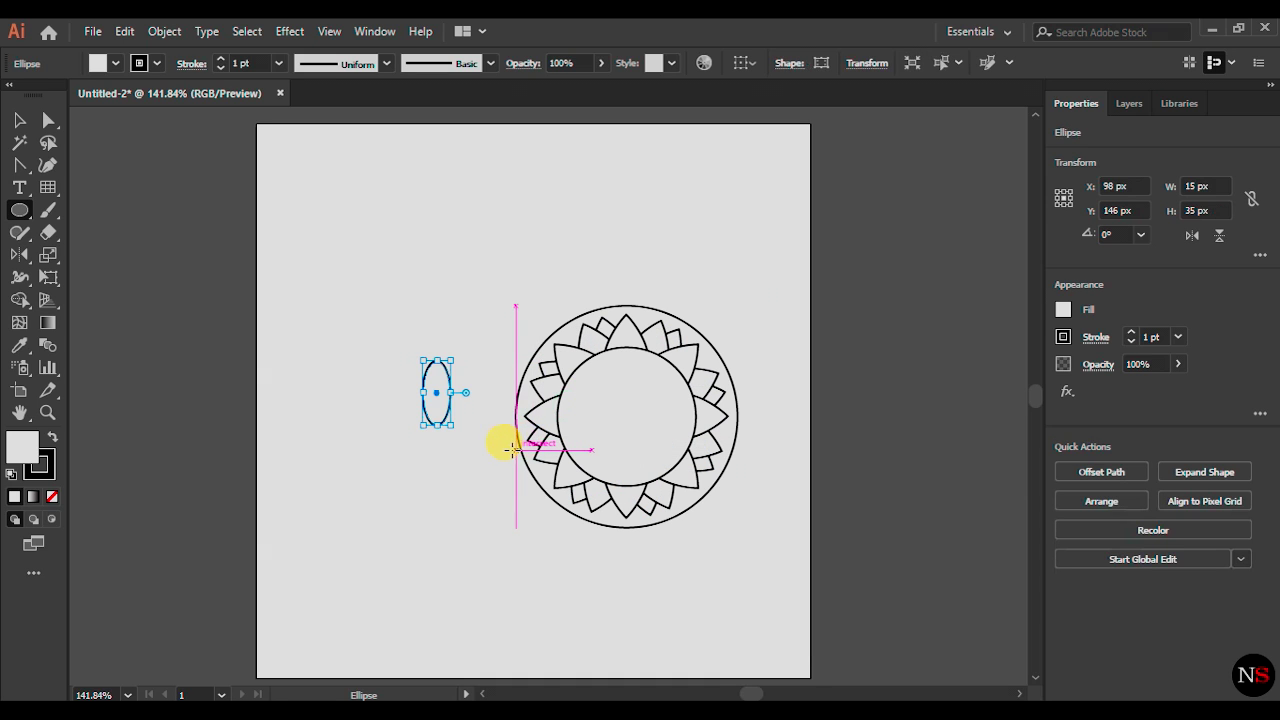
Convert the small ellipse's top, right and left anchor points to corners, keeping the bottom anchor curved
click(19, 166)
click(115, 233)
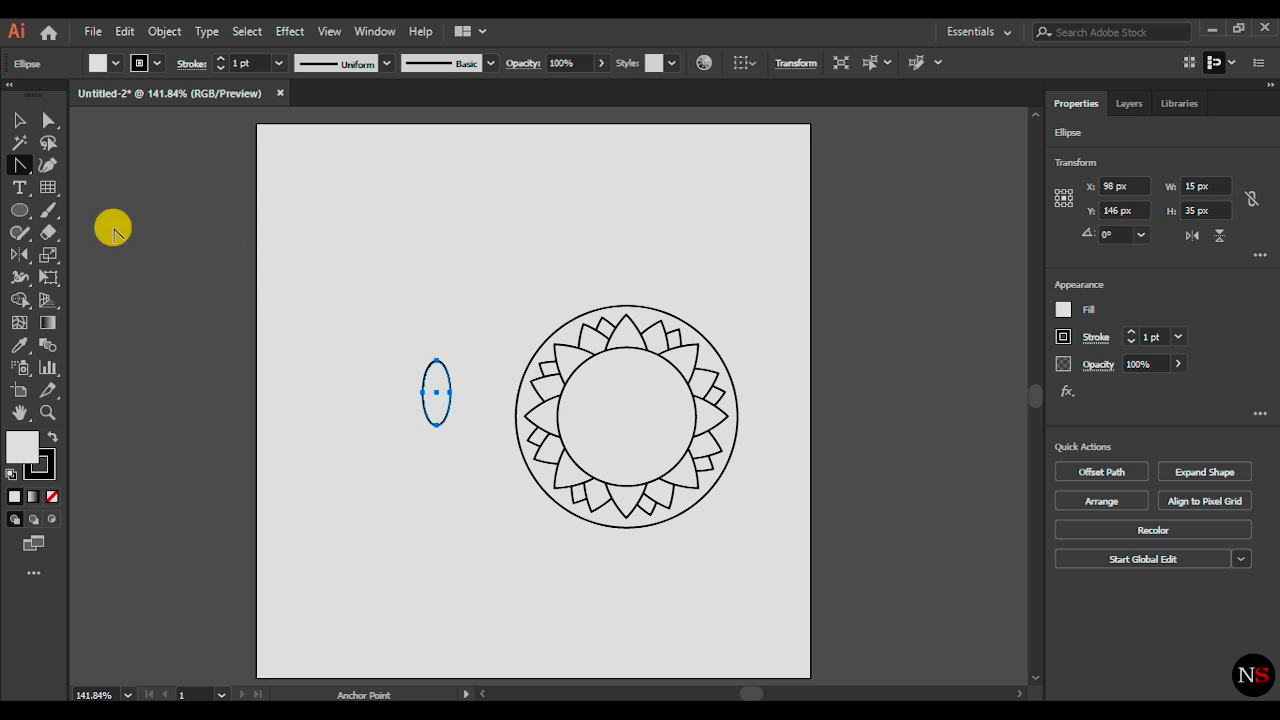
click(438, 362)
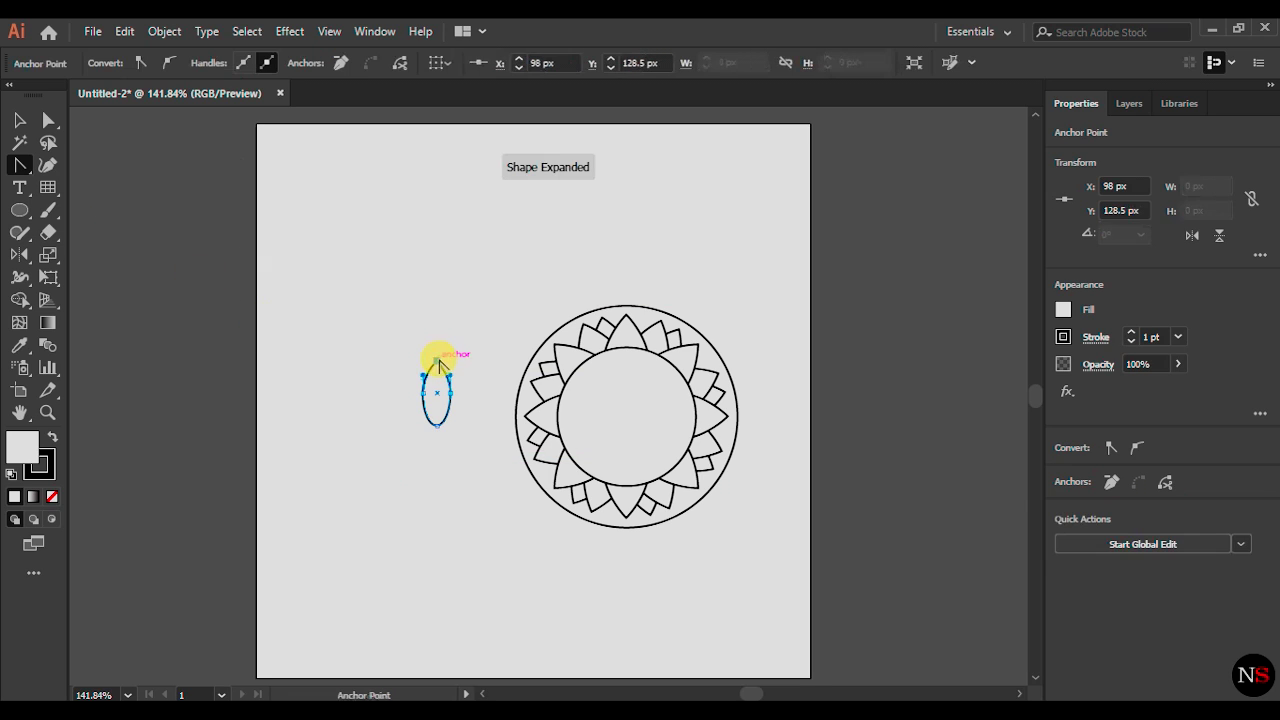
drag(450, 398, 423, 398)
click(423, 398)
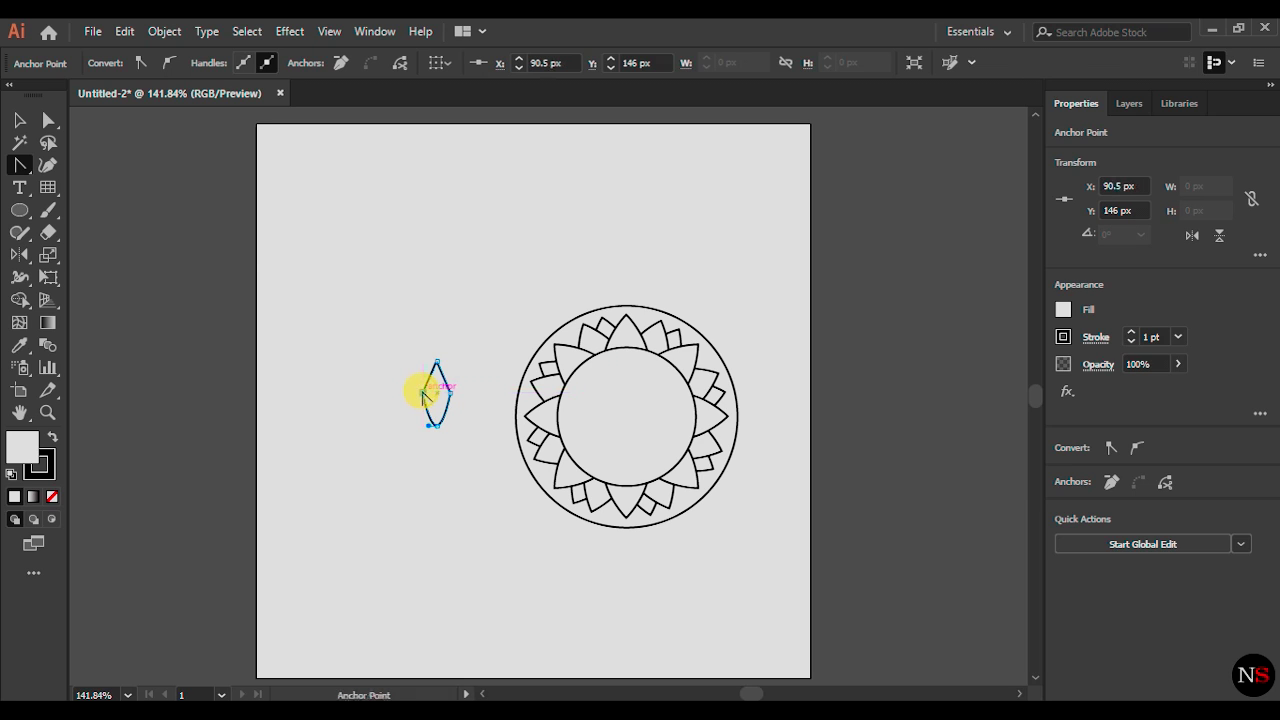
Make a reflected copy of the small petal shape with the axis angle at 180°
double_click(14, 259)
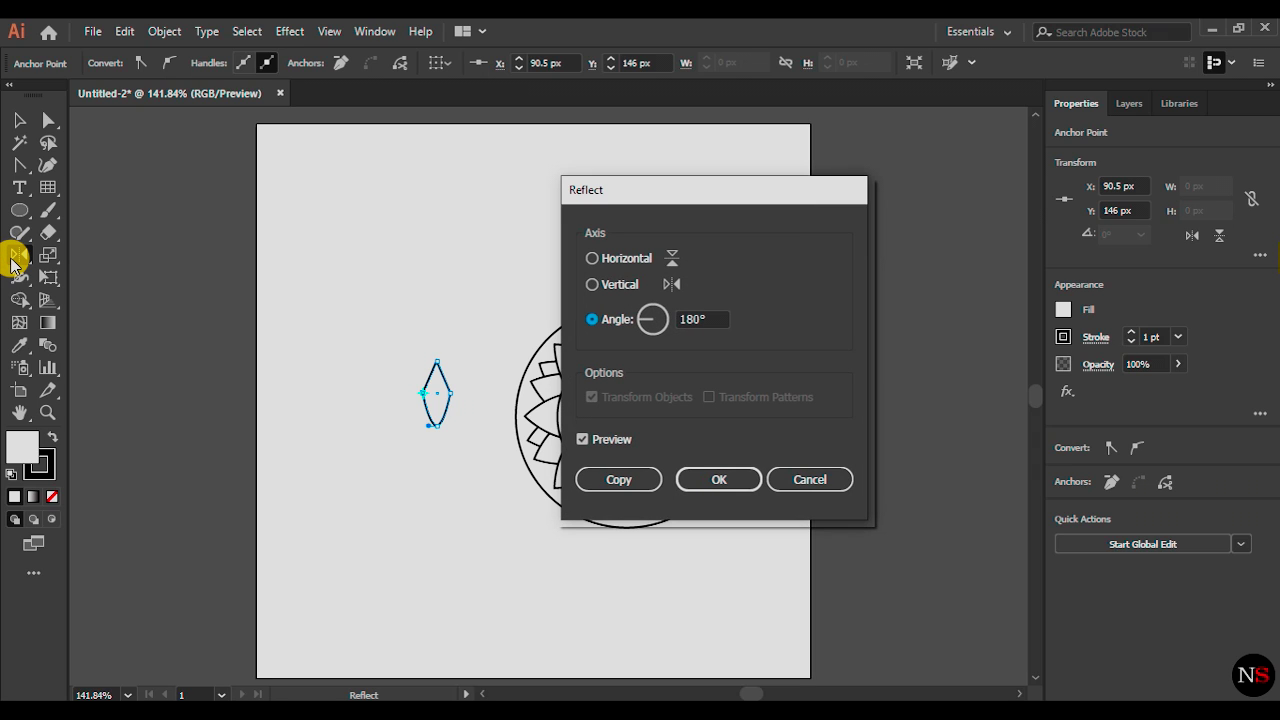
click(700, 318)
click(622, 480)
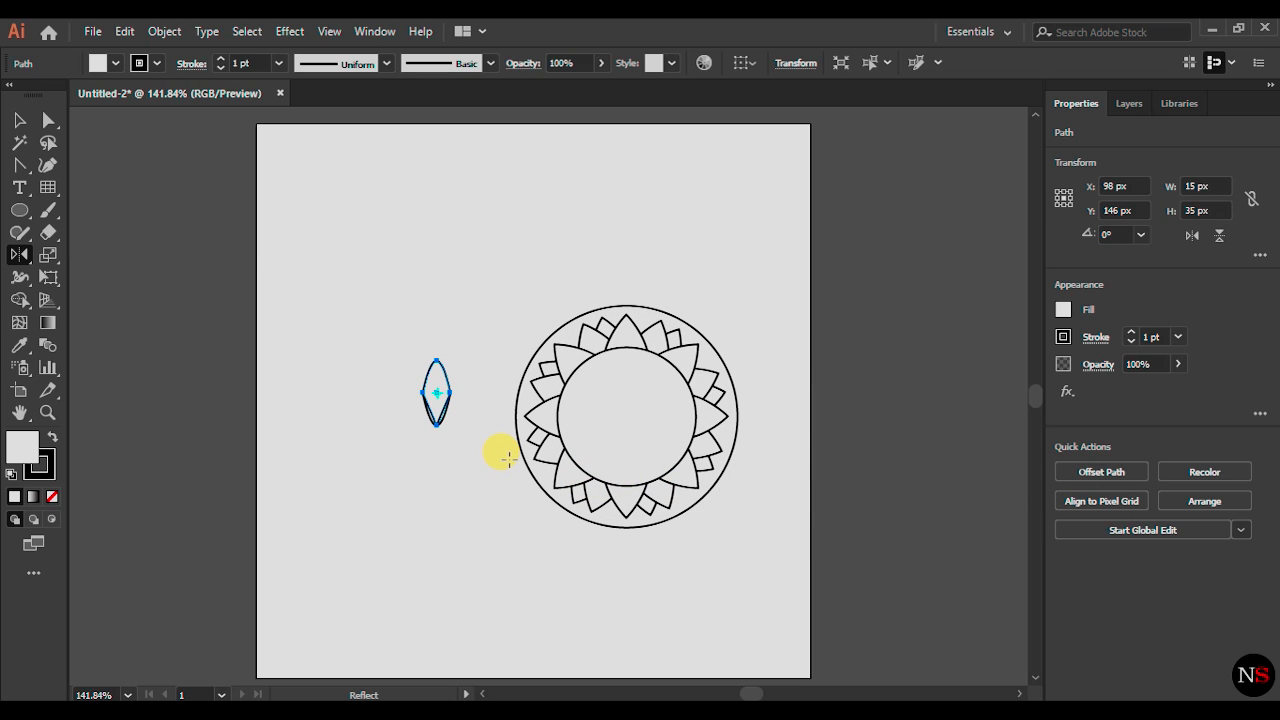
Move the reflected copy straight down to Y 181 px so its rounded end meets the original's rounded end
key(Down)
key(Down)
key(Down)
key(Down)
key(Down)
key(Down)
key(Down)
key(Down)
key(Down)
key(Down)
key(Down)
key(Down)
key(Down)
key(Down)
key(Down)
key(Down)
key(Down)
key(Down)
key(Down)
key(Down)
key(Down)
key(Down)
key(Down)
key(Down)
key(Down)
key(Down)
key(Down)
click(19, 120)
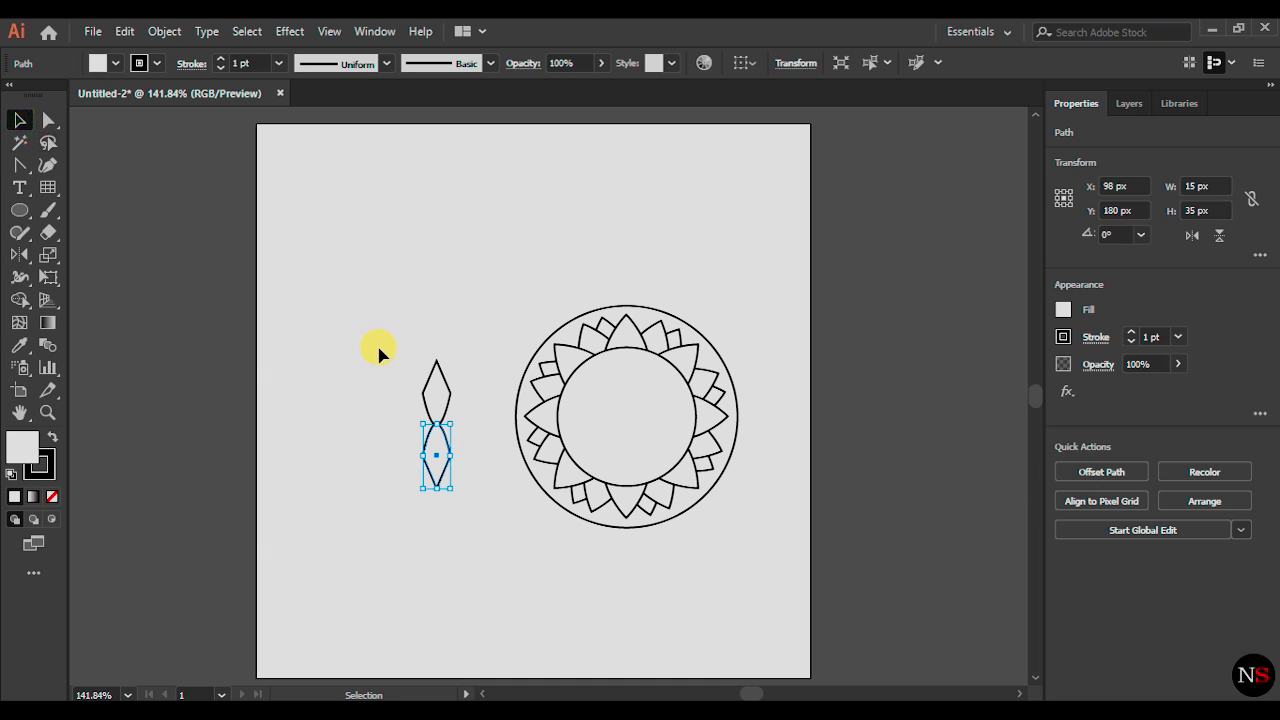
click(386, 474)
click(444, 446)
key(Down)
click(413, 510)
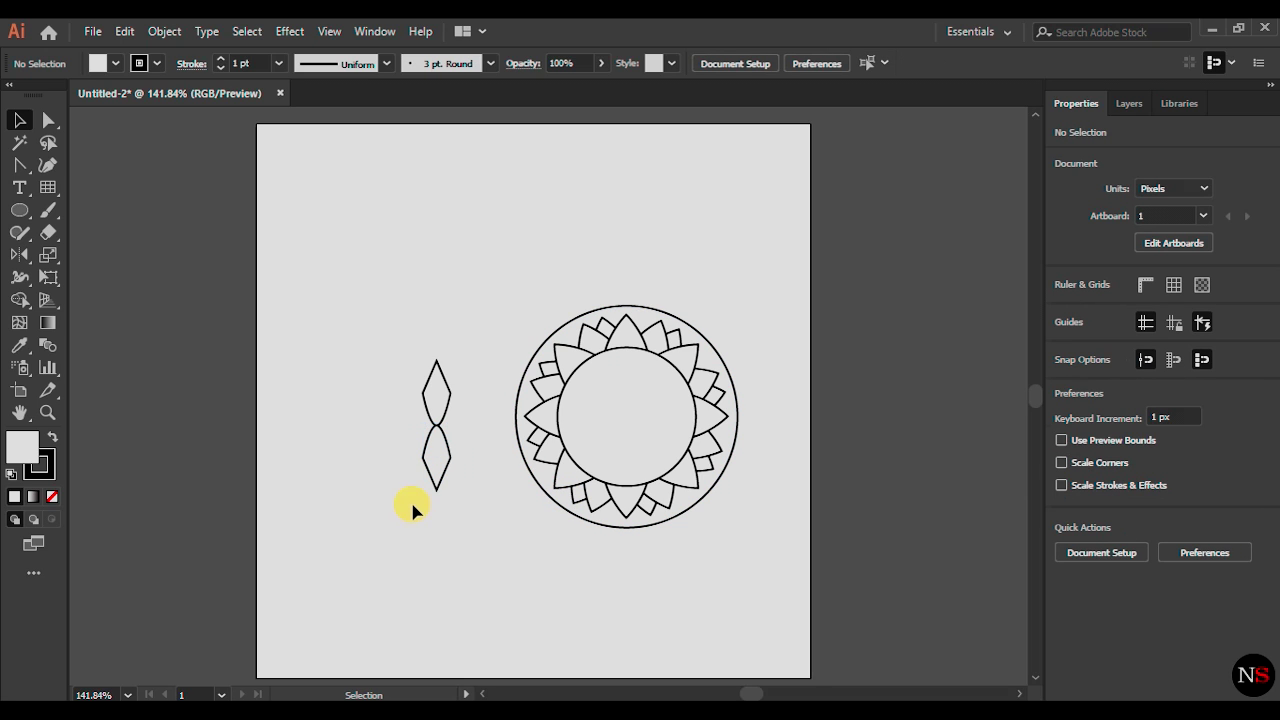
Group the two mirrored petal shapes into one object
drag(392, 322, 488, 531)
click(1196, 629)
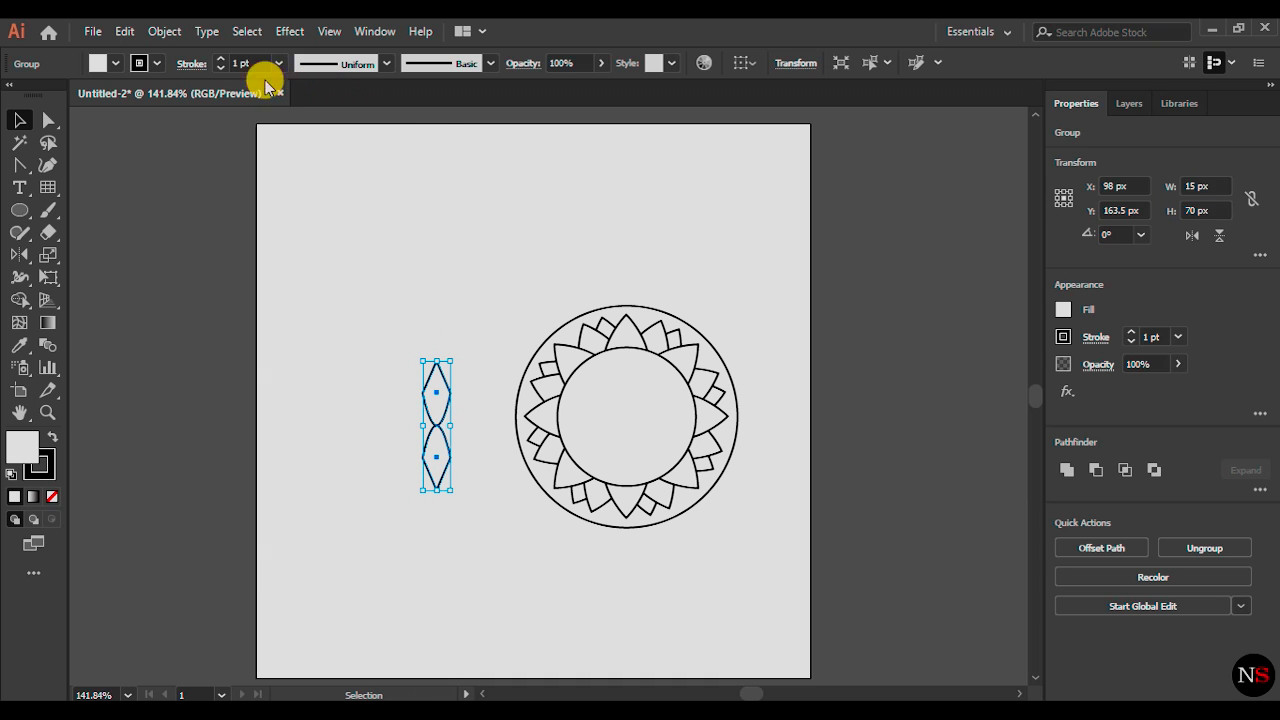
Create a copy of the grouped petal pair rotated 22.5° about its centre with Transform Each
click(166, 31)
mouse_move(260, 49)
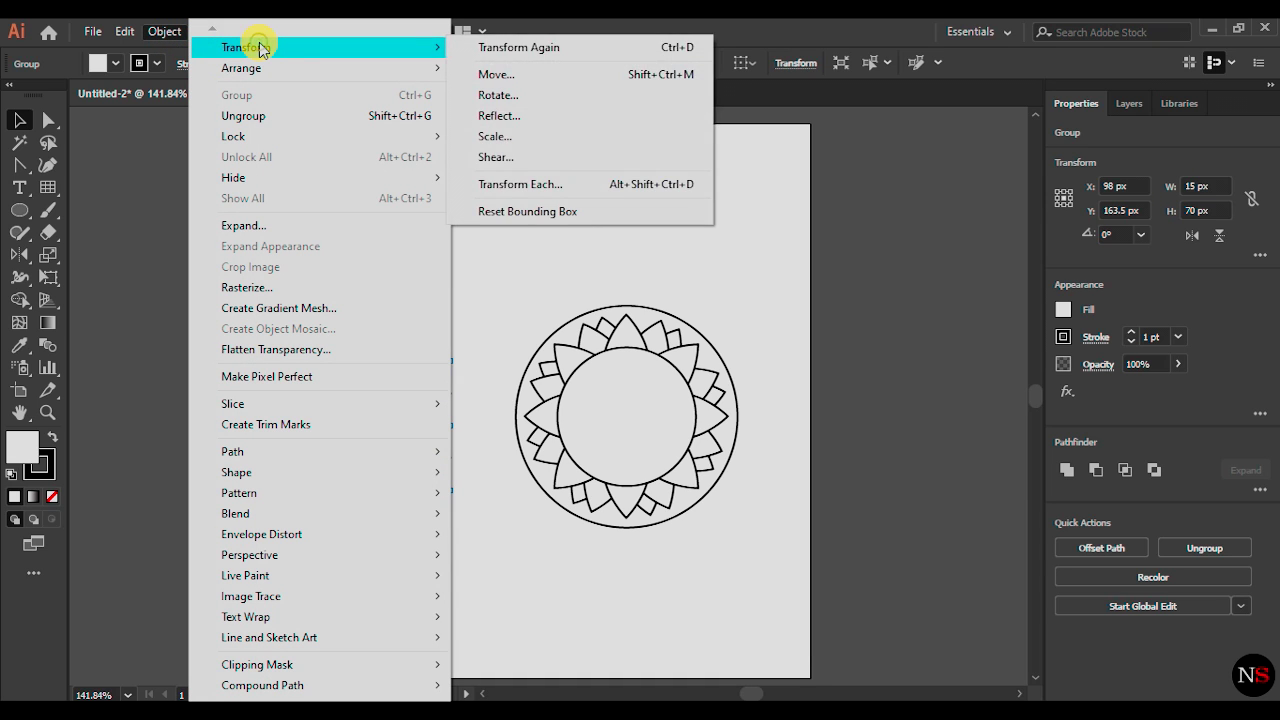
click(563, 186)
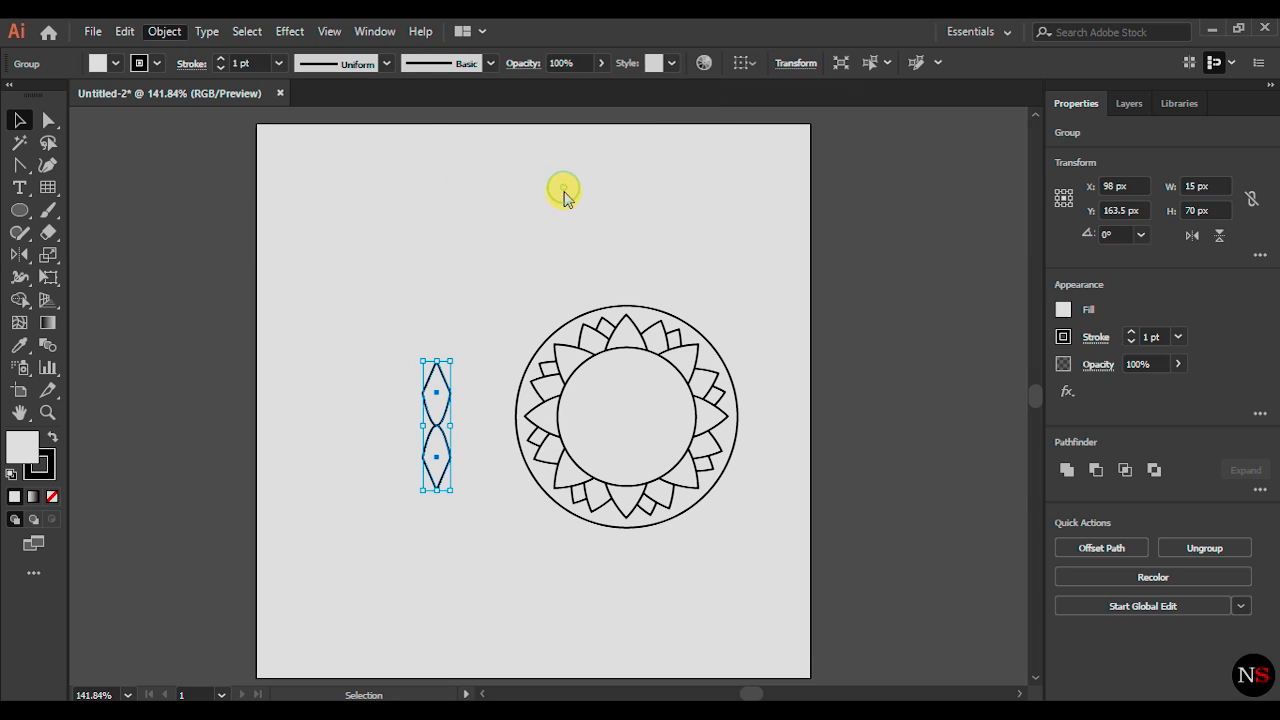
click(543, 360)
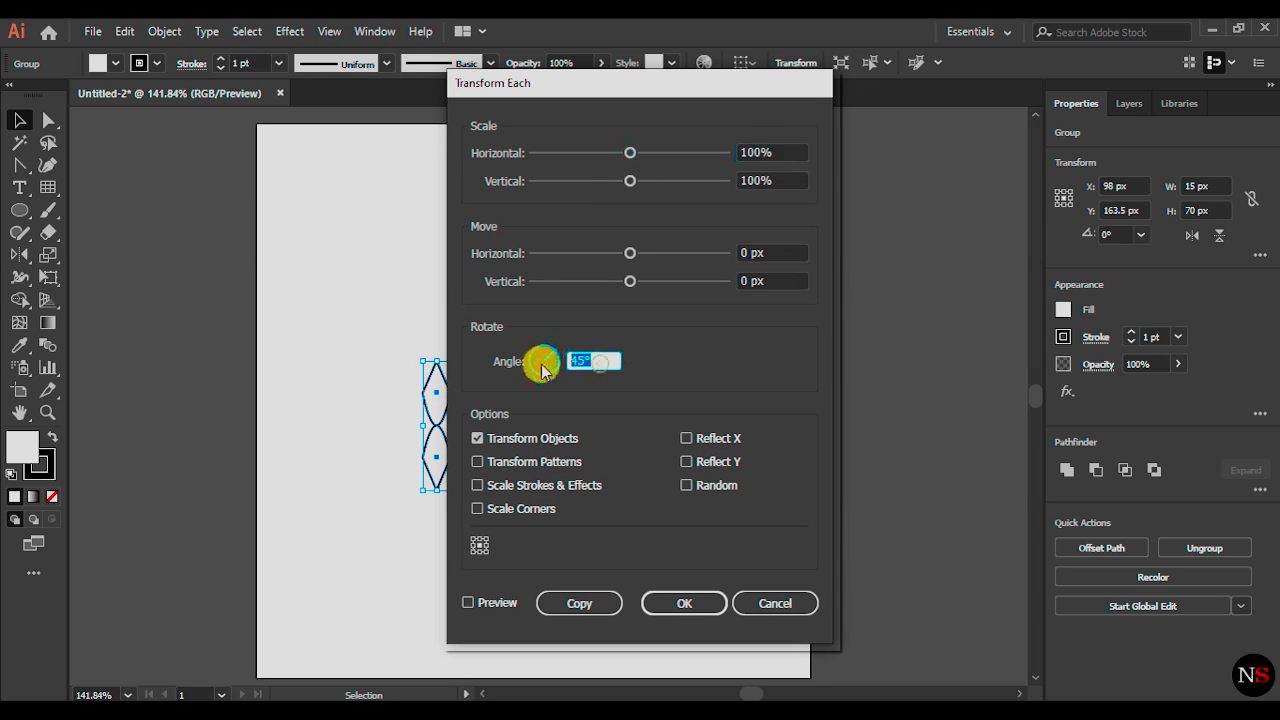
text(22.5)
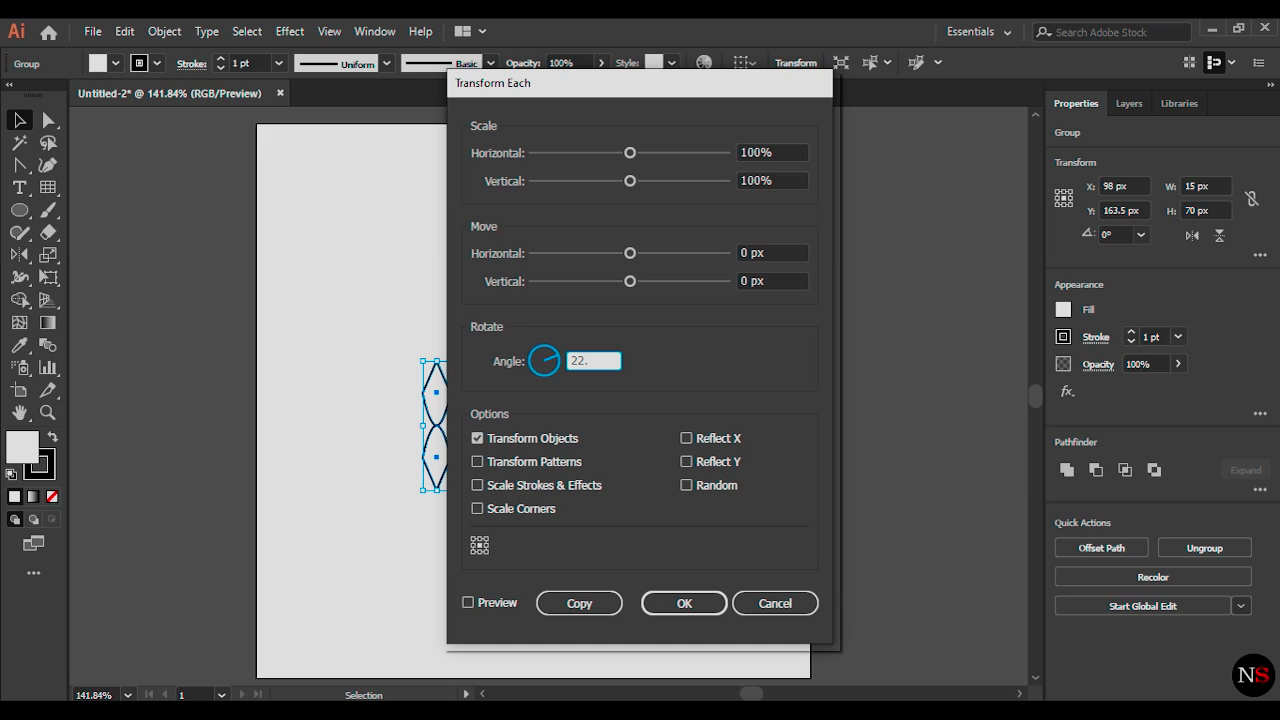
click(579, 603)
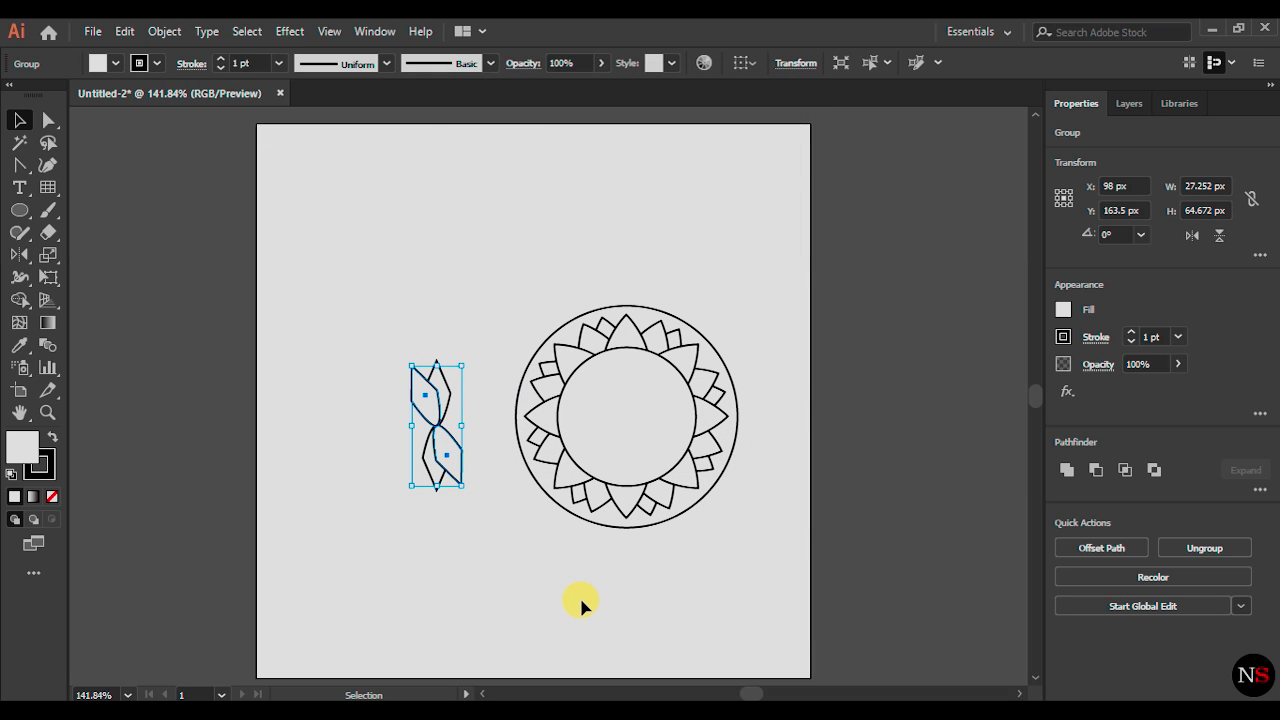
Repeat the rotated copy until the petal pairs form a complete 16-petal rosette
key(a)
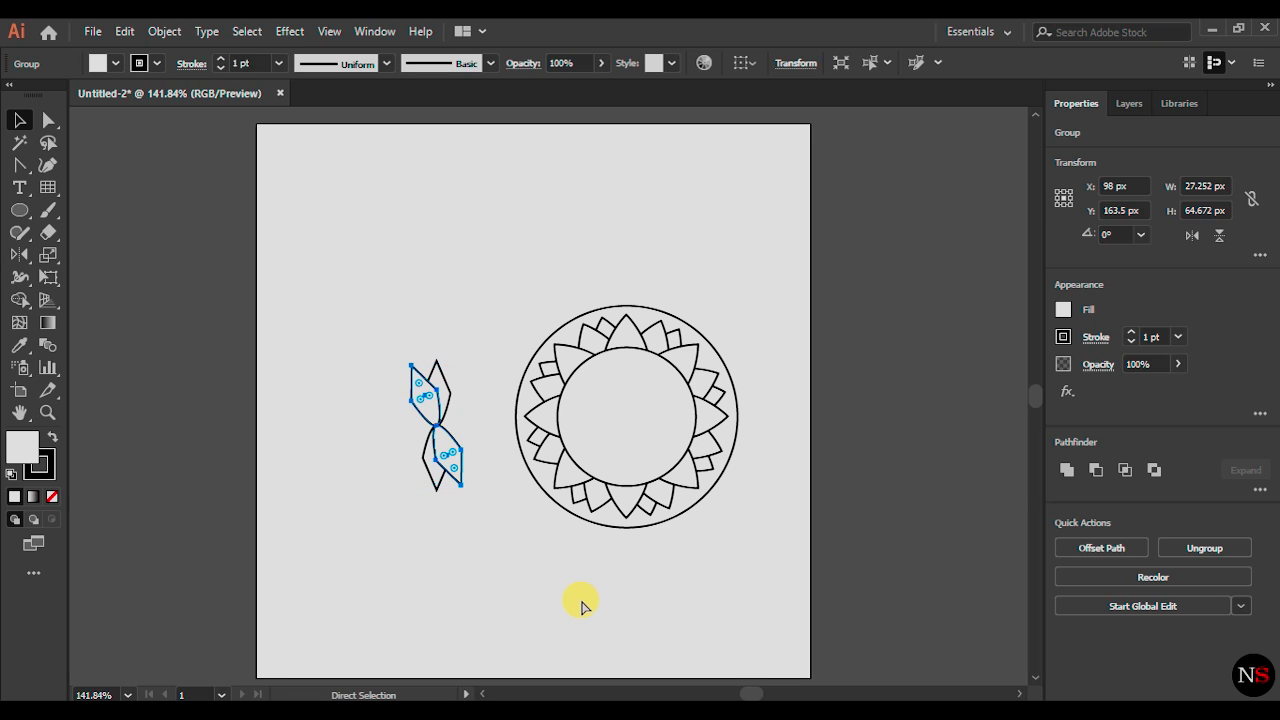
key(ctrl+d)
key(ctrl+d)
key(ctrl+d)
key(ctrl+d)
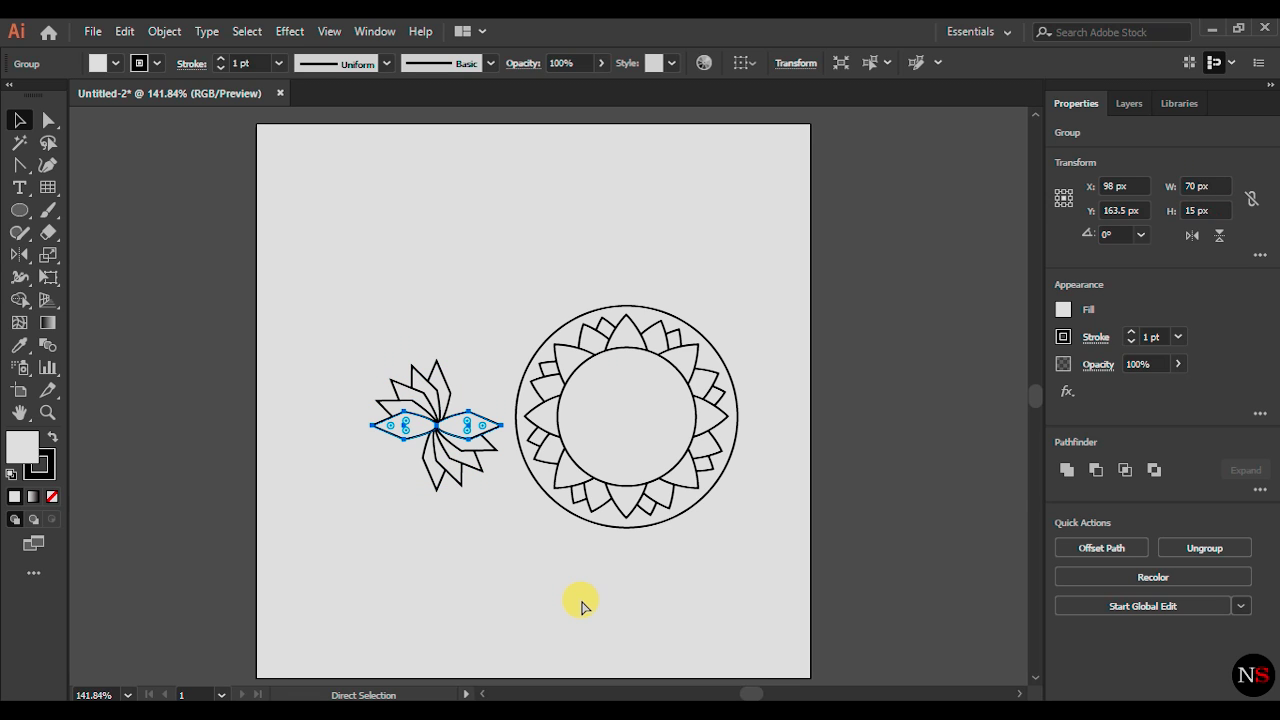
key(ctrl+d)
Select all the rotated petal pairs of the small rosette and group them into one object
key(v)
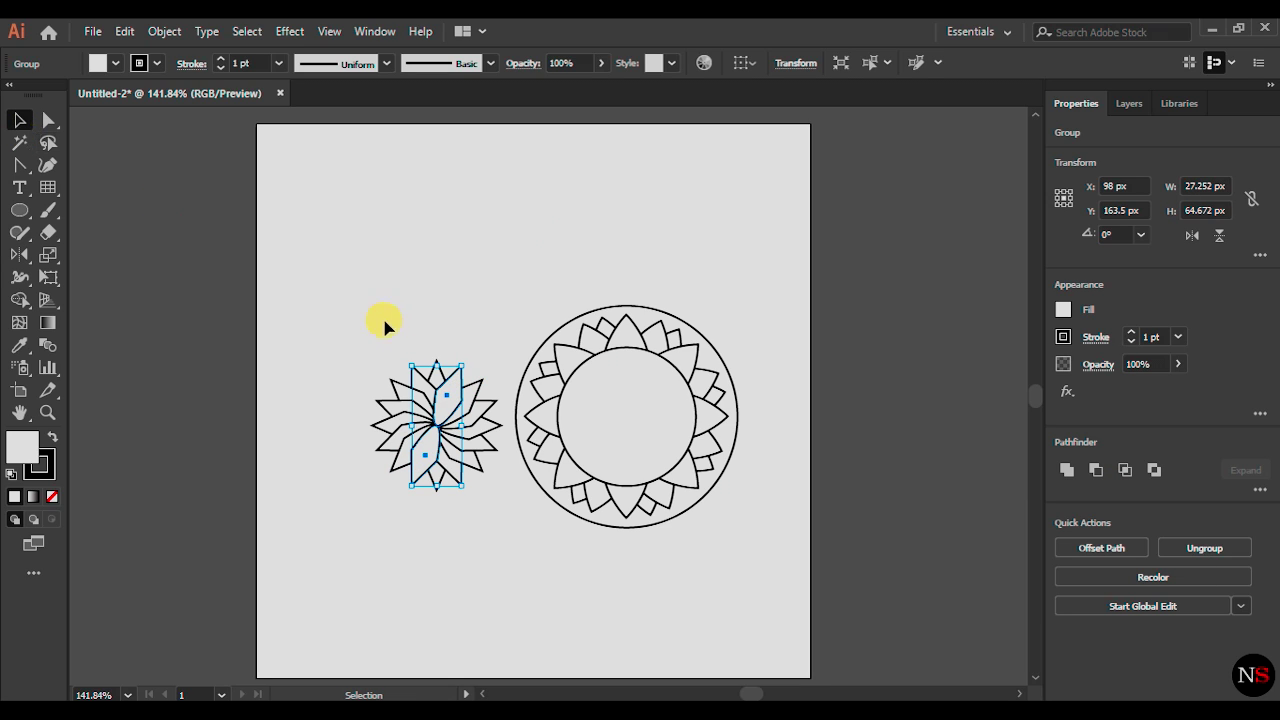
drag(316, 301, 510, 519)
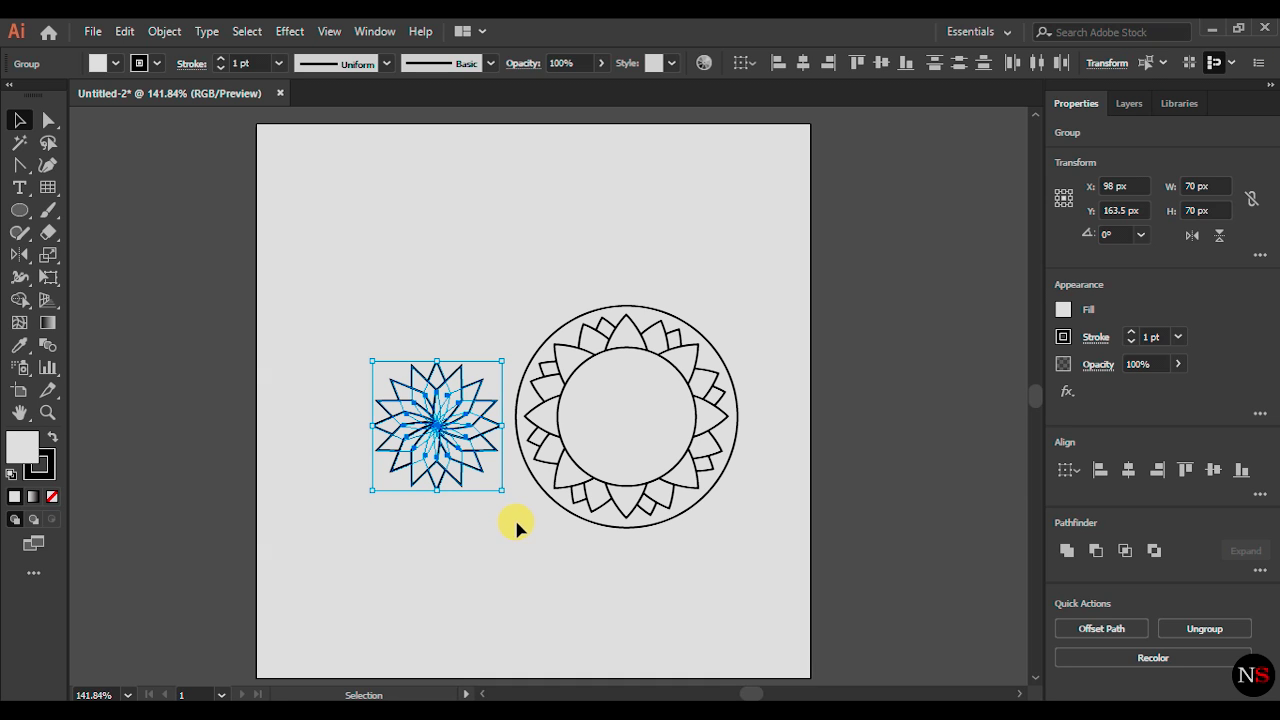
click(166, 36)
click(241, 97)
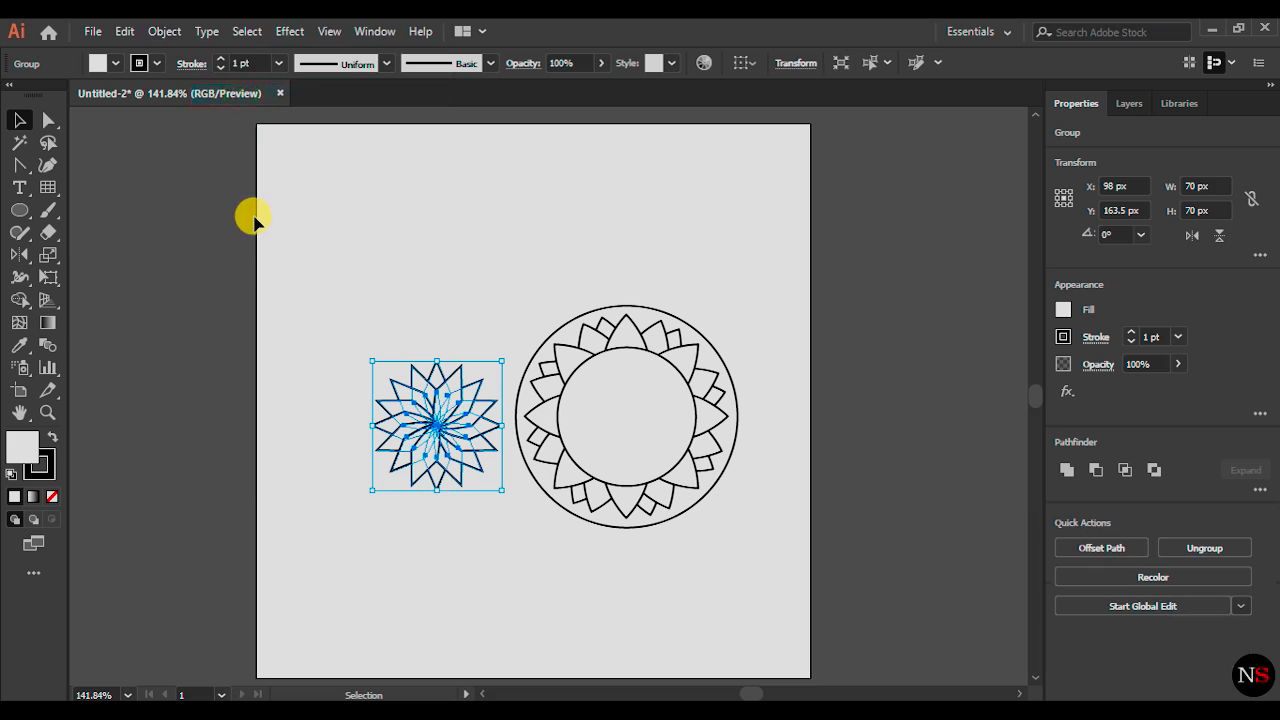
Move the small rosette inside the 75 px circle and centre it horizontally and vertically with the 120 px outer circle
drag(455, 418, 635, 408)
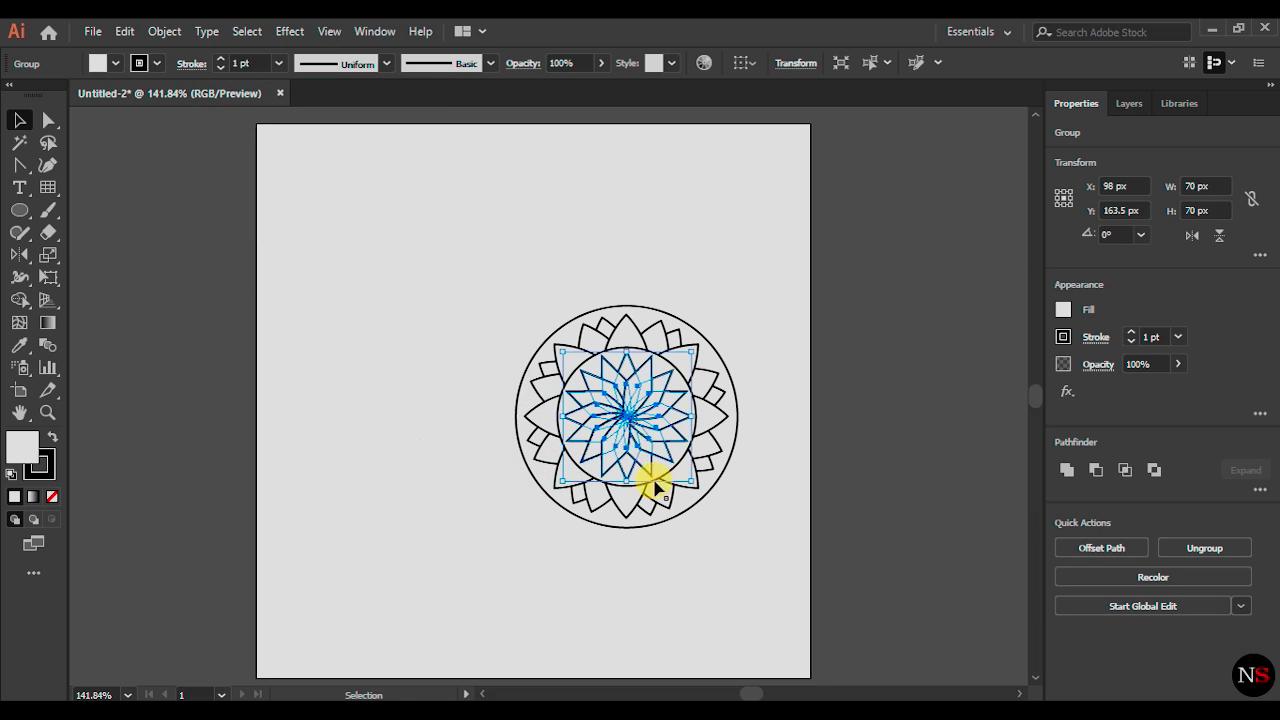
shift+click(652, 316)
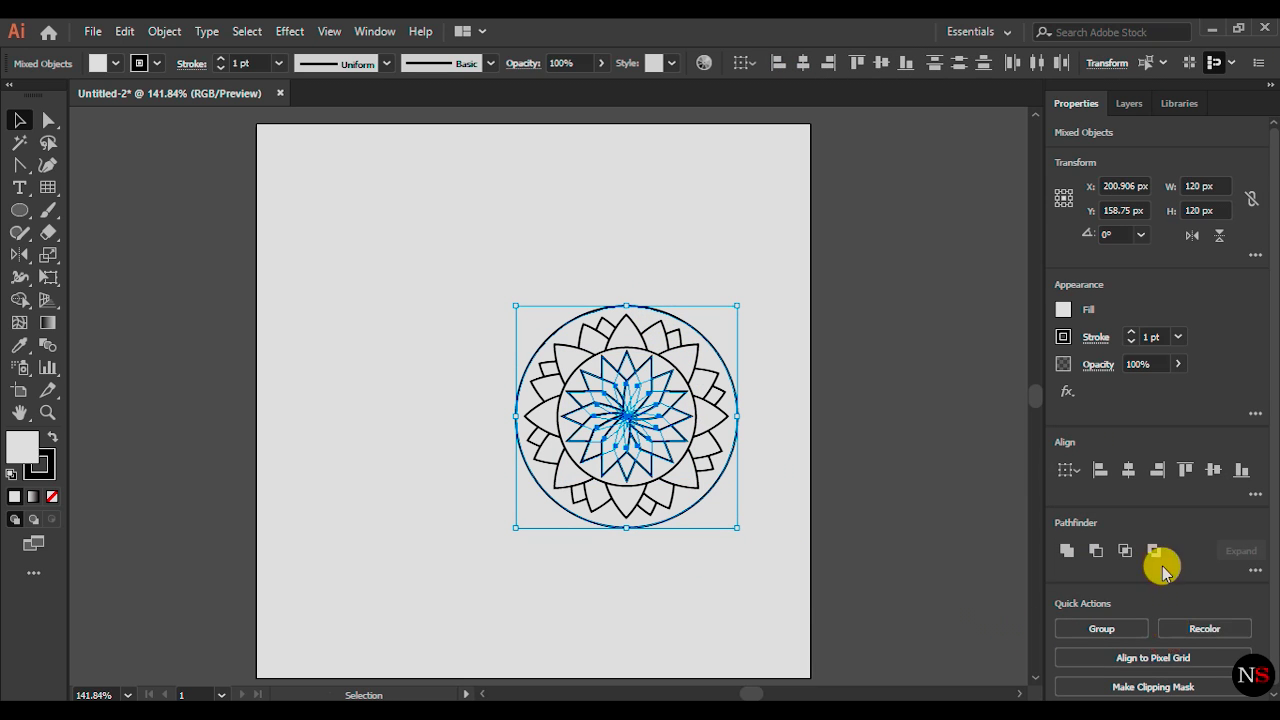
click(1129, 472)
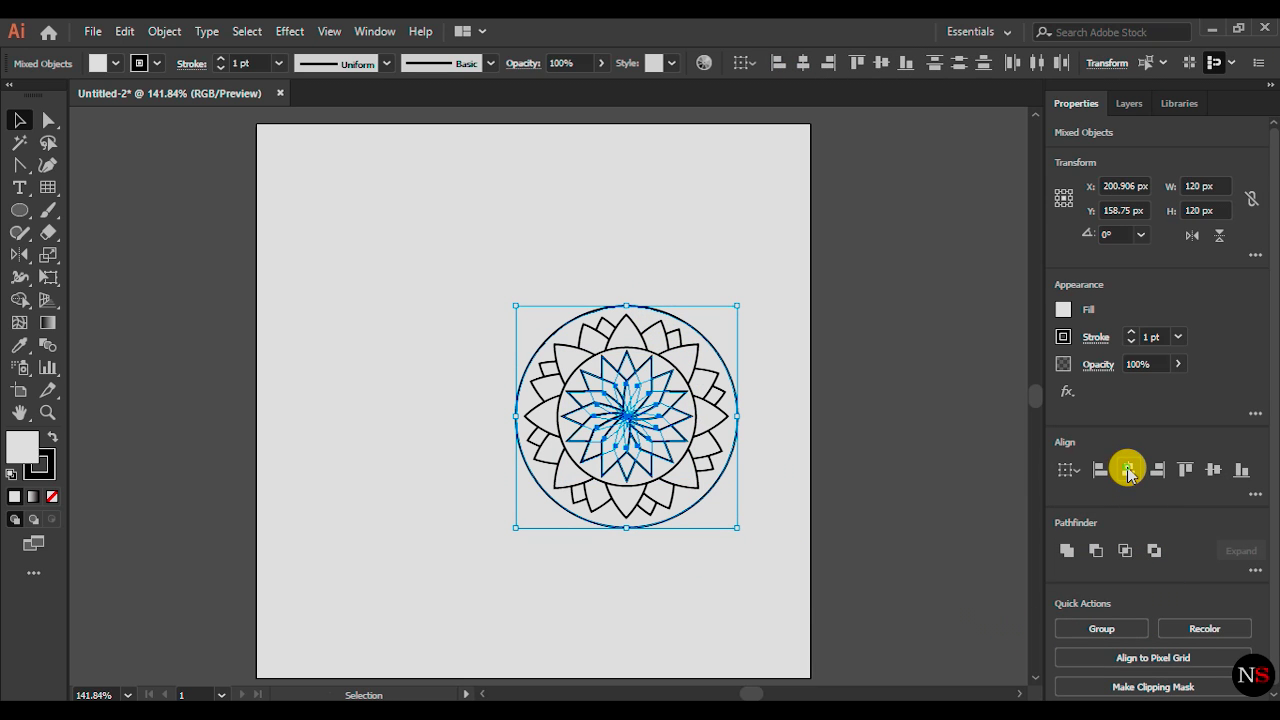
click(1213, 470)
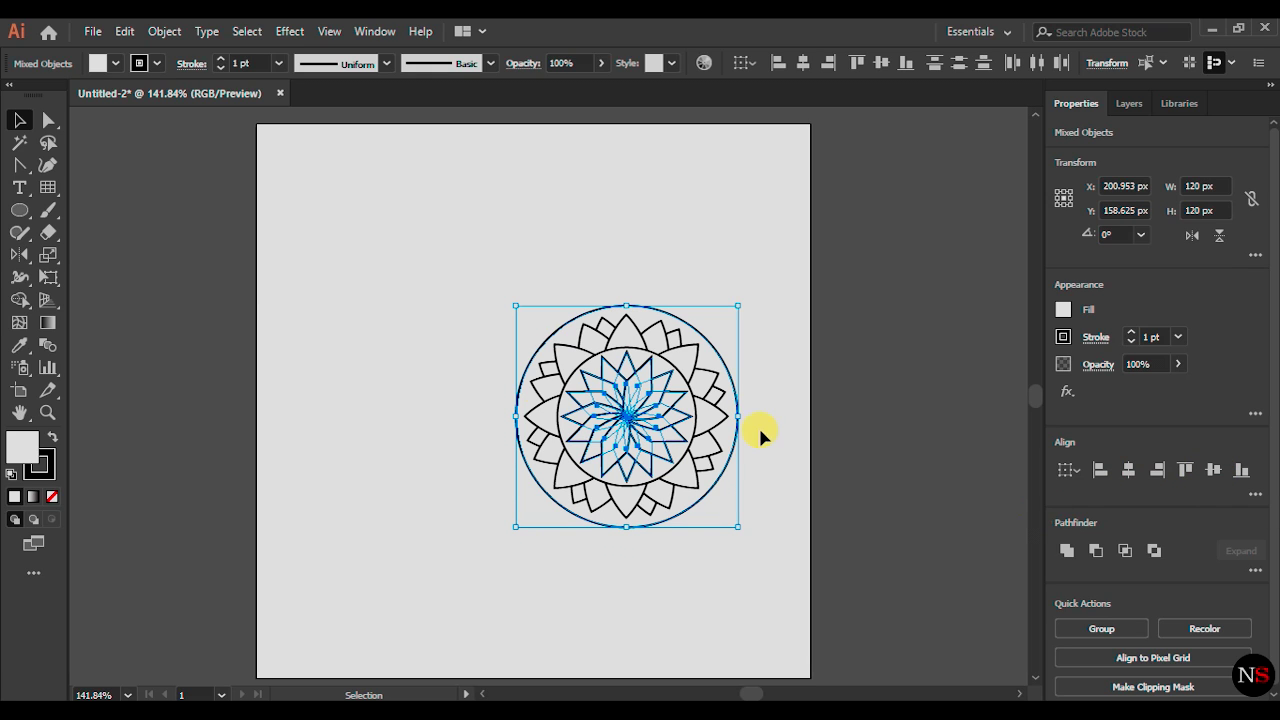
click(367, 420)
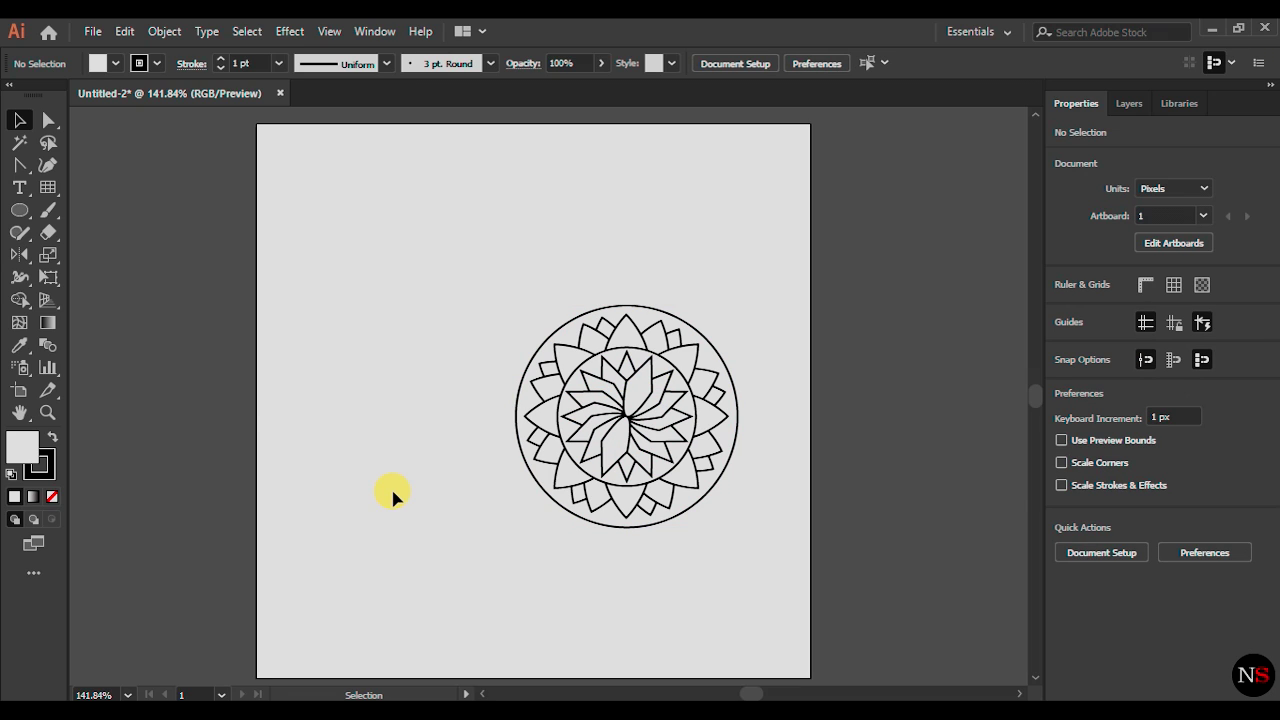
Create a 50 × 50 px circle in the empty area beside the mandala
click(19, 210)
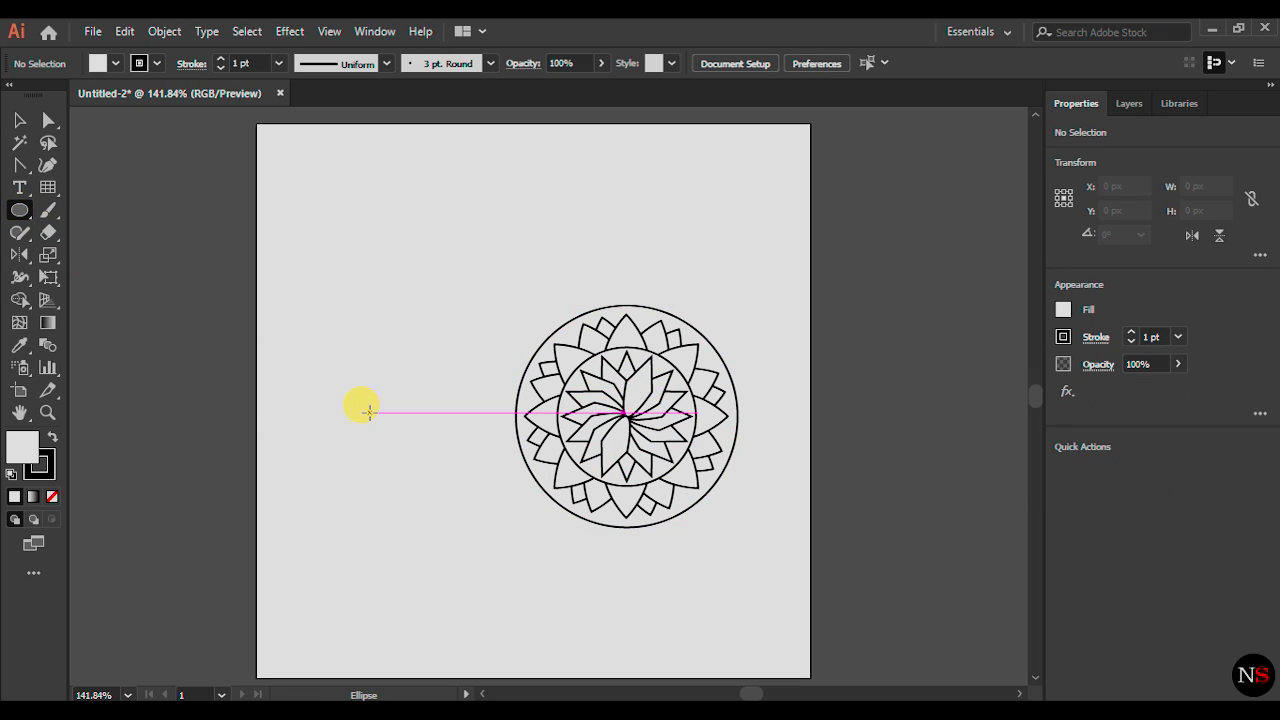
click(369, 412)
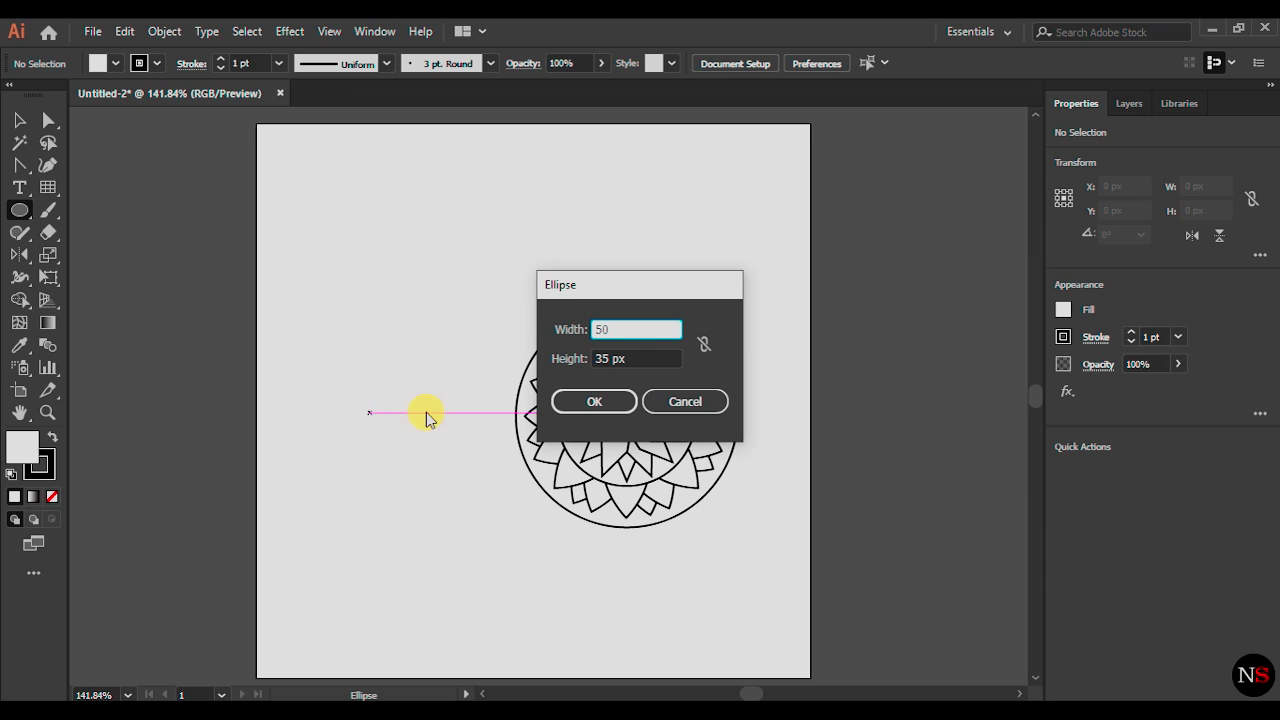
key(Tab)
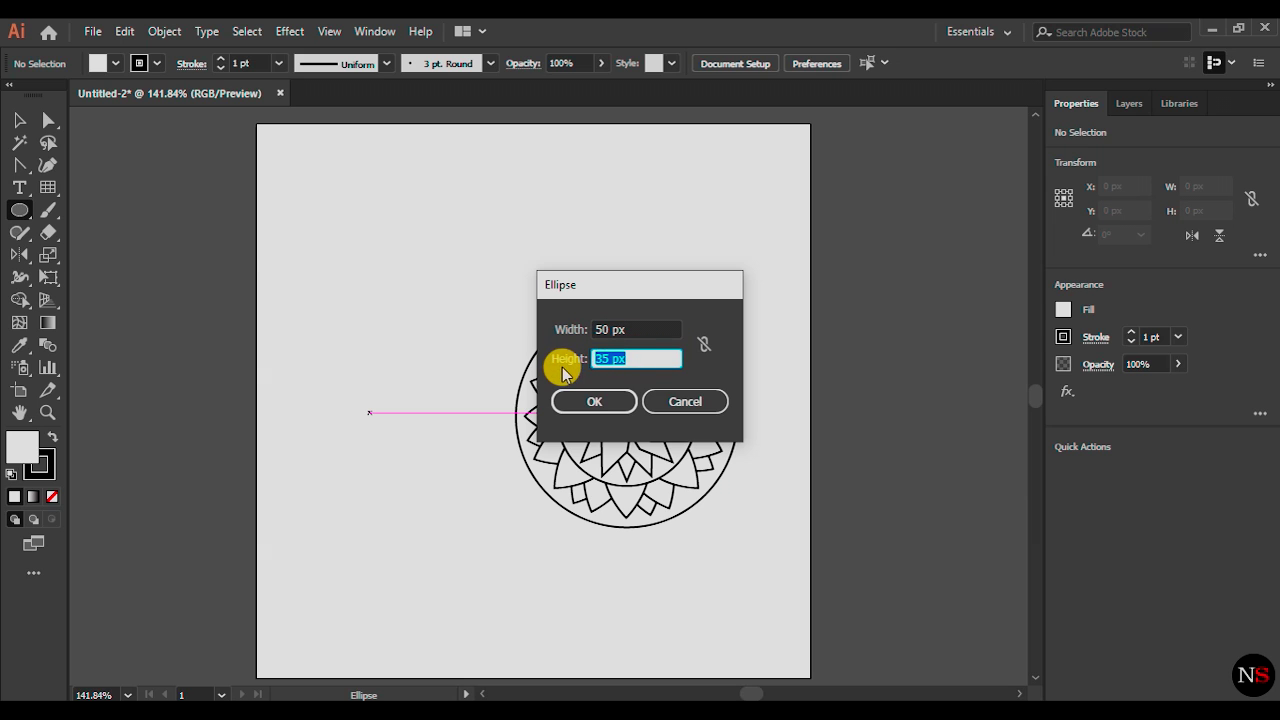
text(50)
click(588, 401)
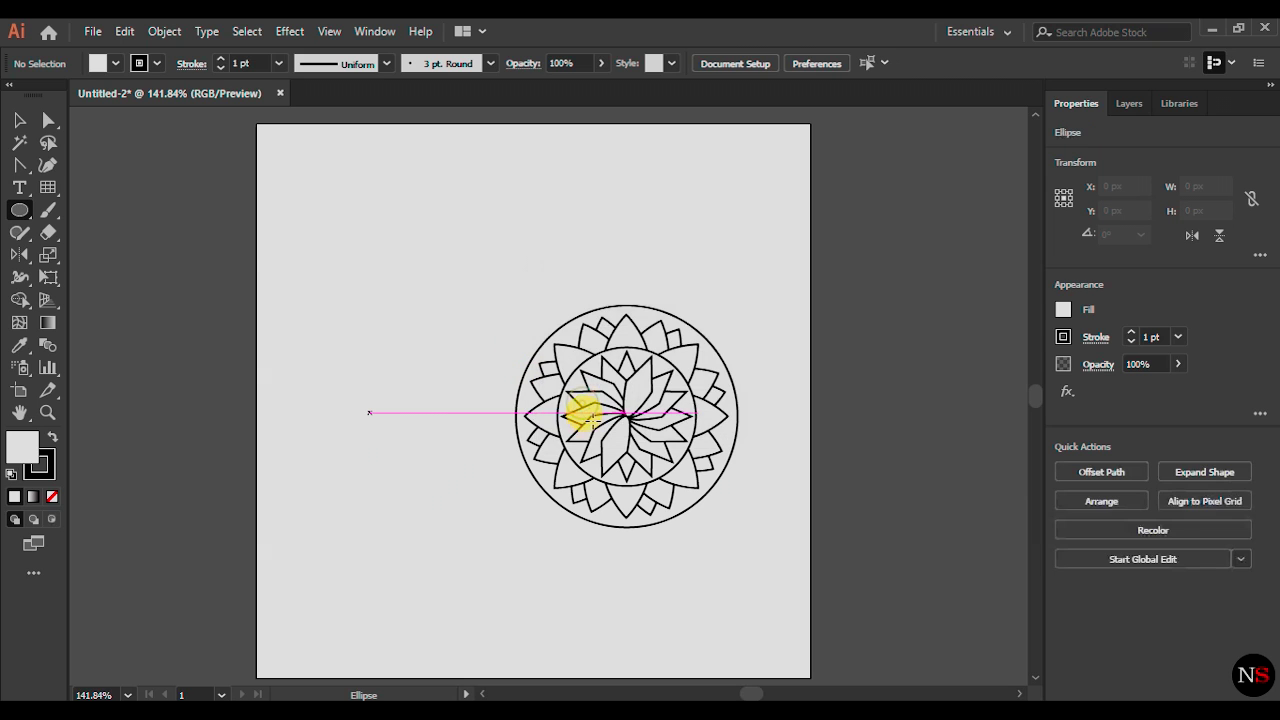
Move the 50 px circle over the rosette's middle and align its horizontal and vertical centres with the 120 px outer circle
click(19, 120)
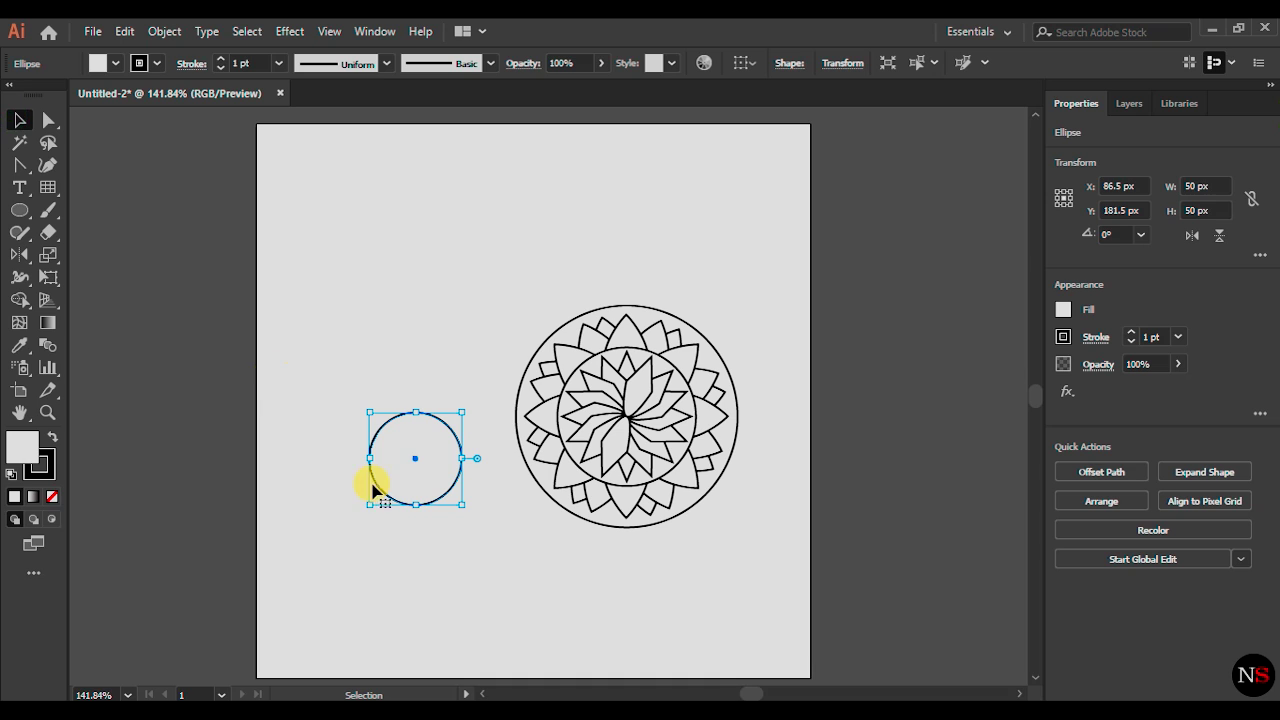
drag(422, 443, 631, 398)
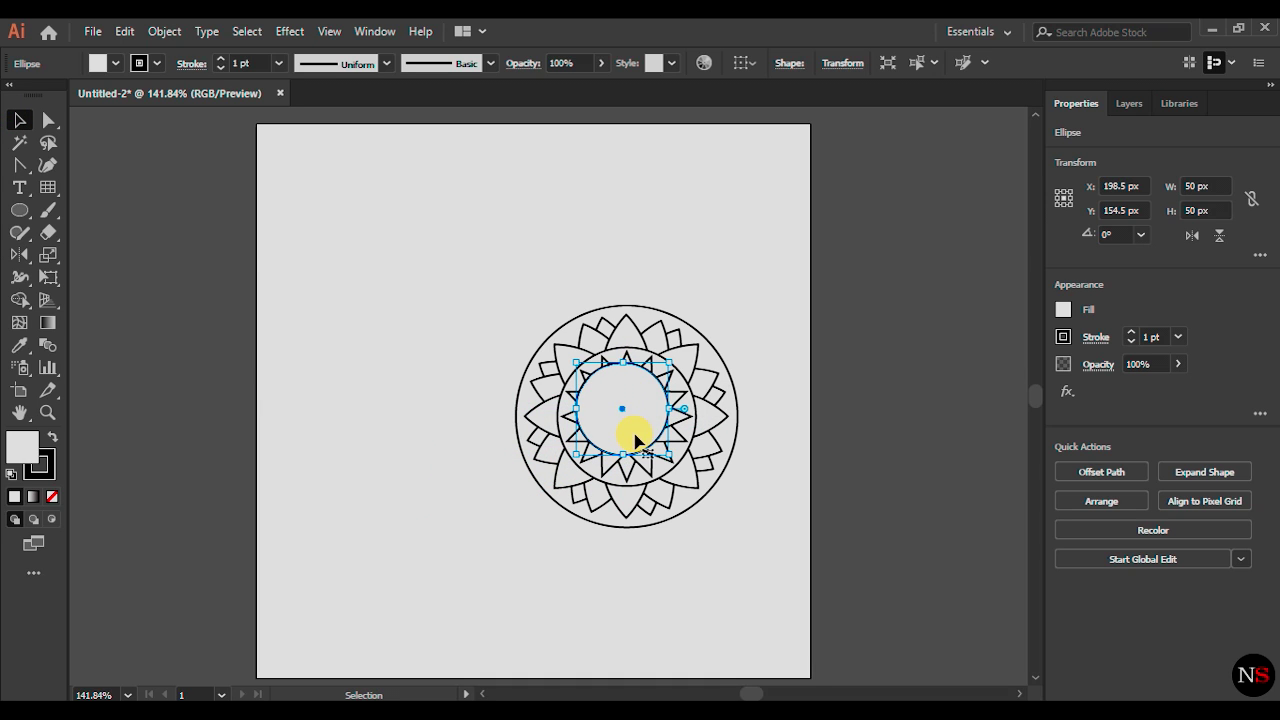
shift+click(609, 306)
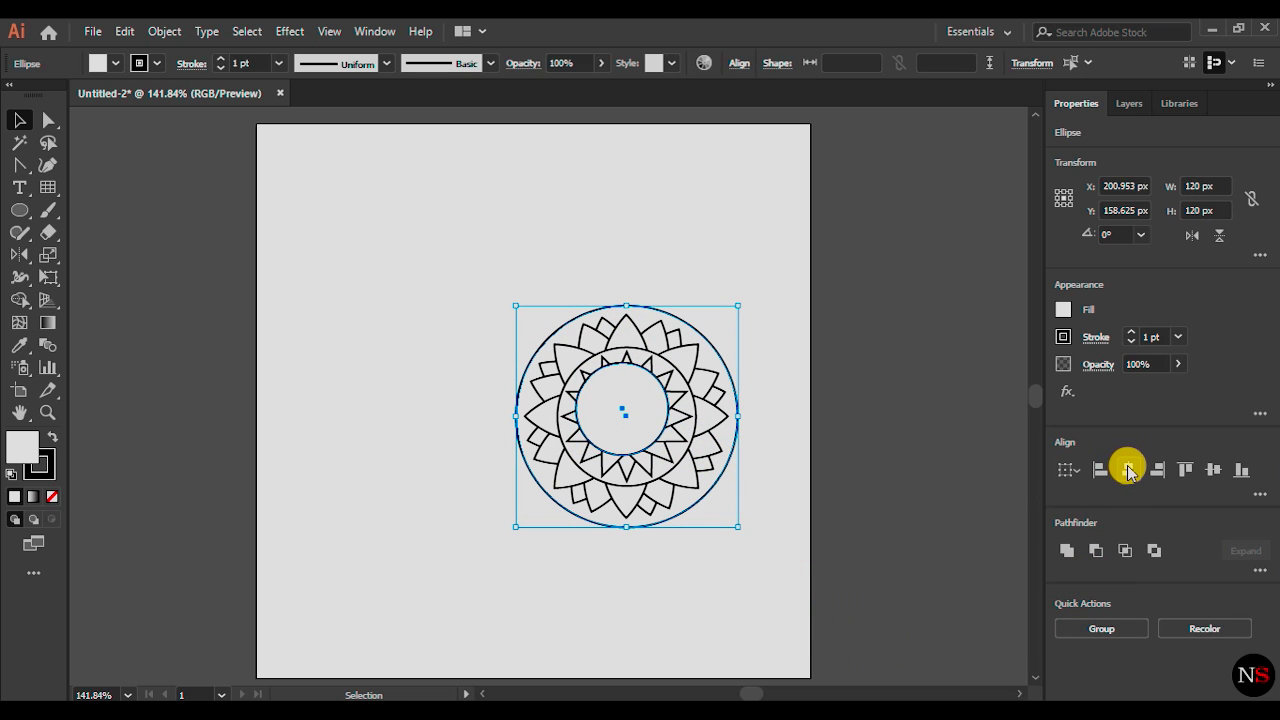
click(1128, 470)
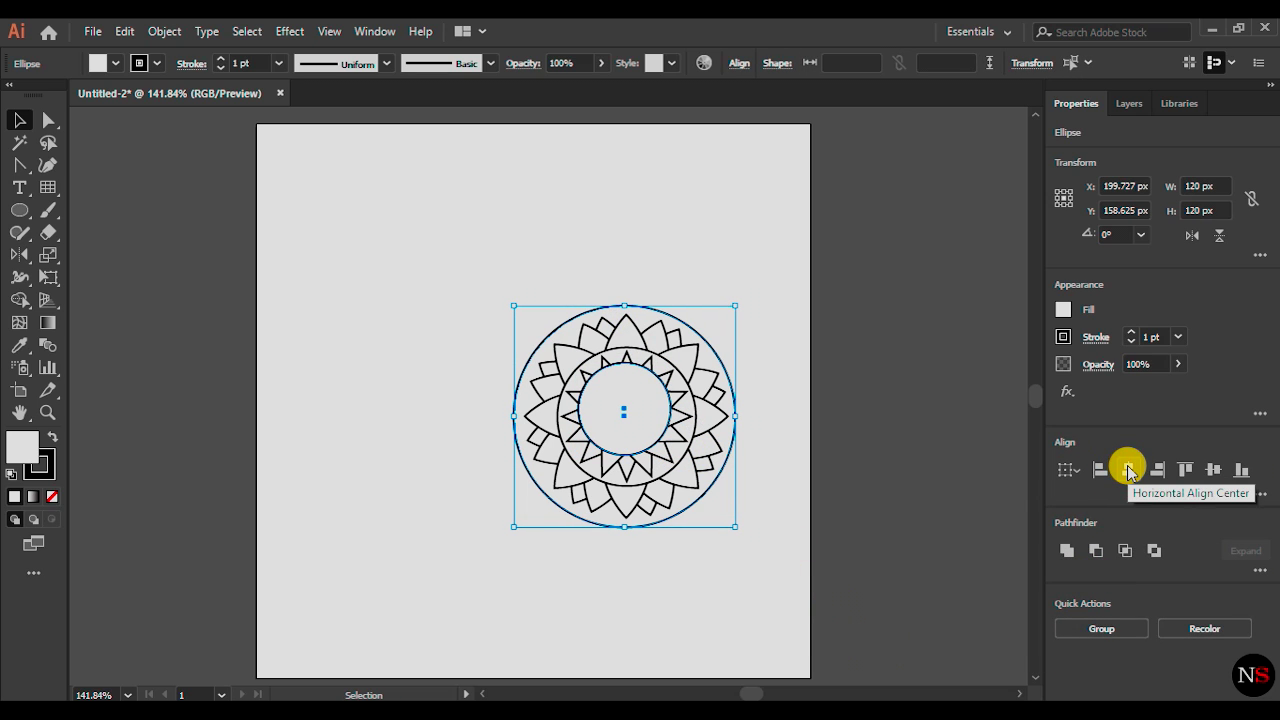
click(1213, 470)
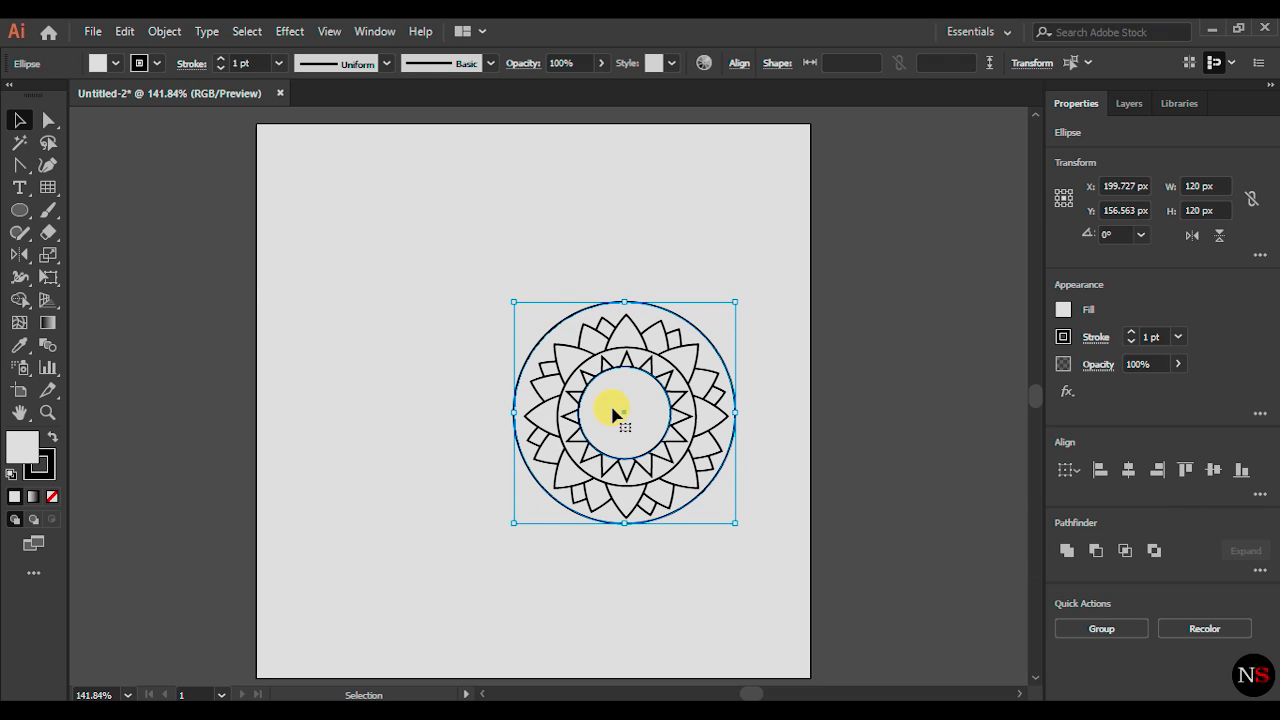
click(406, 457)
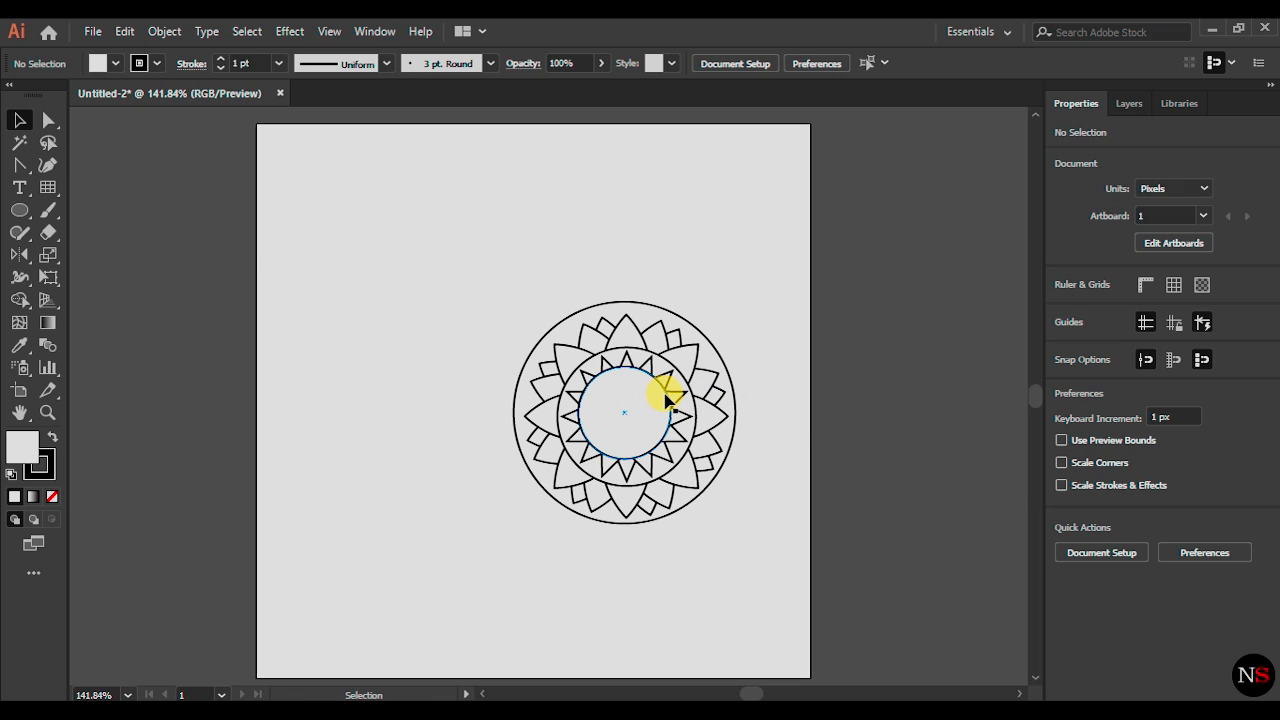
Align the 120 px outer circle and the outer petal group to a common horizontal centre
shift+click(725, 367)
shift+click(705, 372)
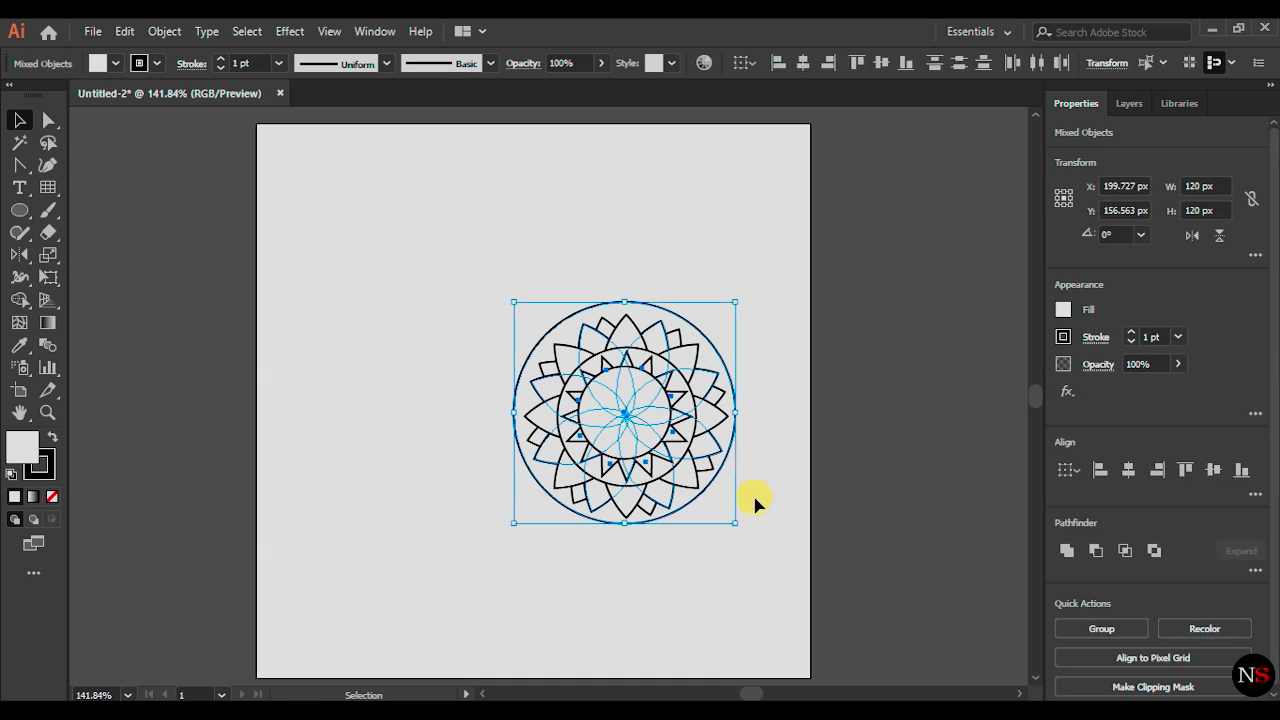
click(1128, 470)
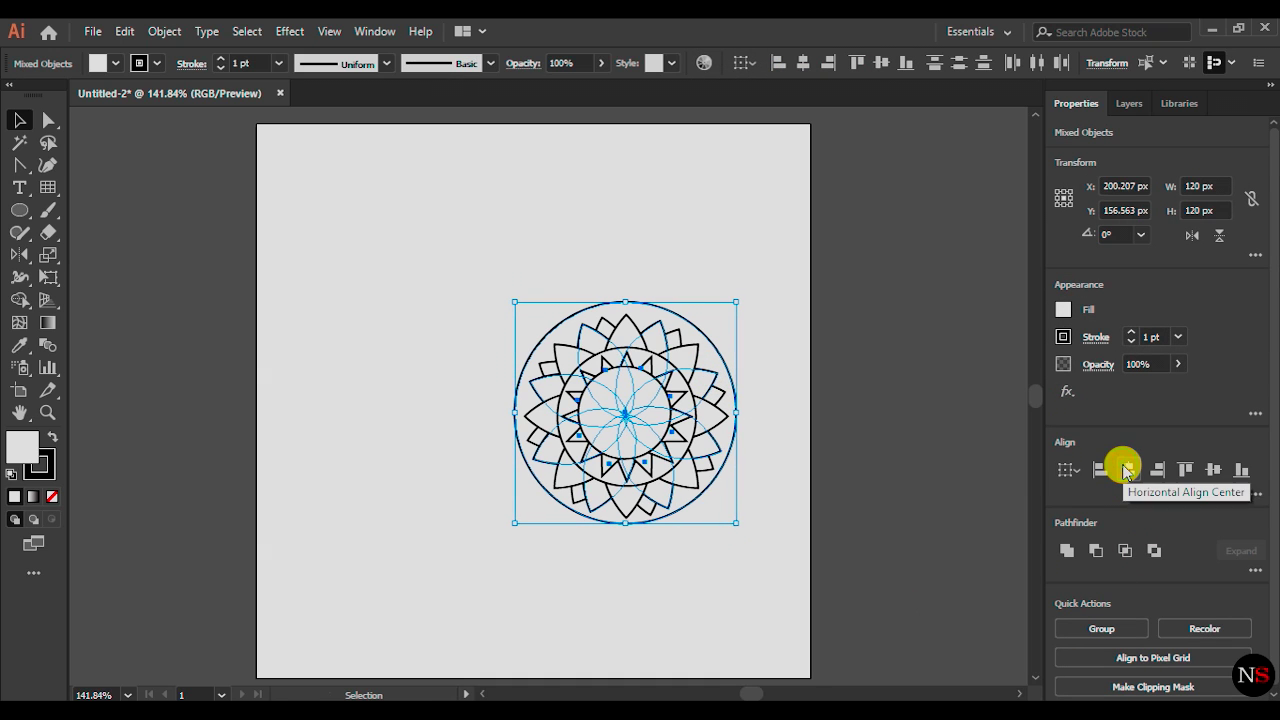
click(729, 543)
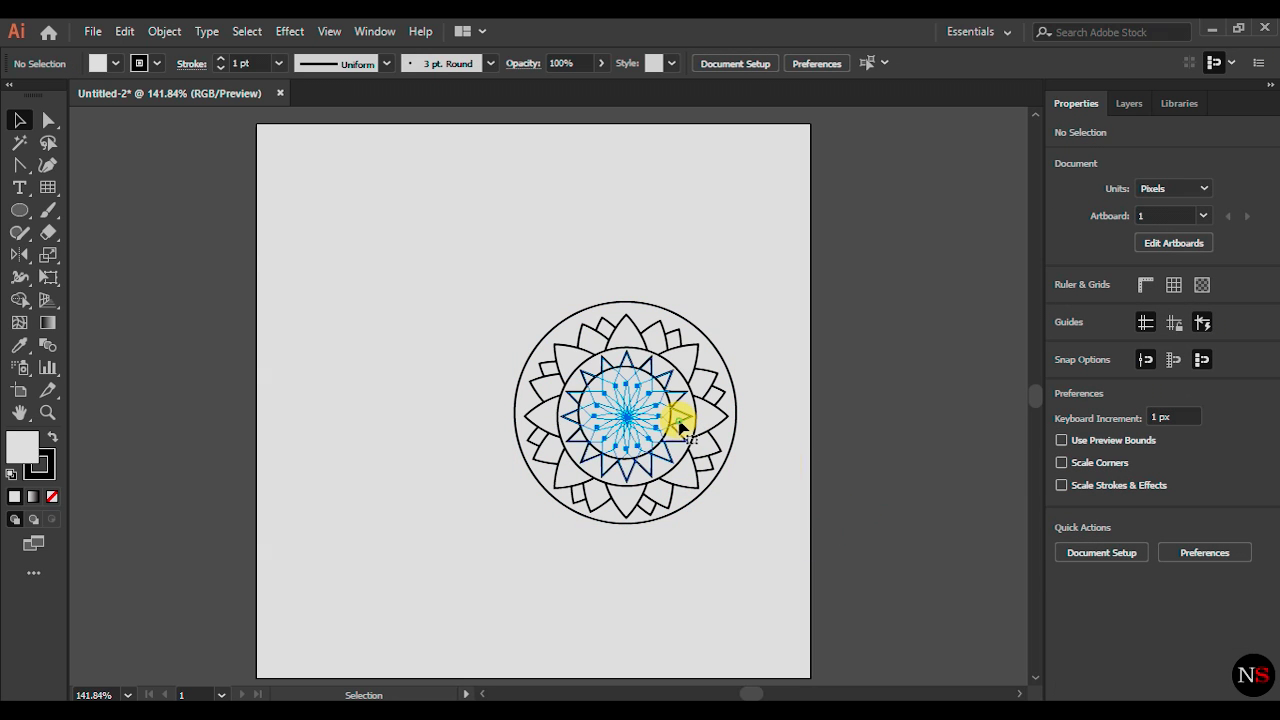
Align the small petal rosette and the 50 px circle to a common horizontal centre
click(610, 460)
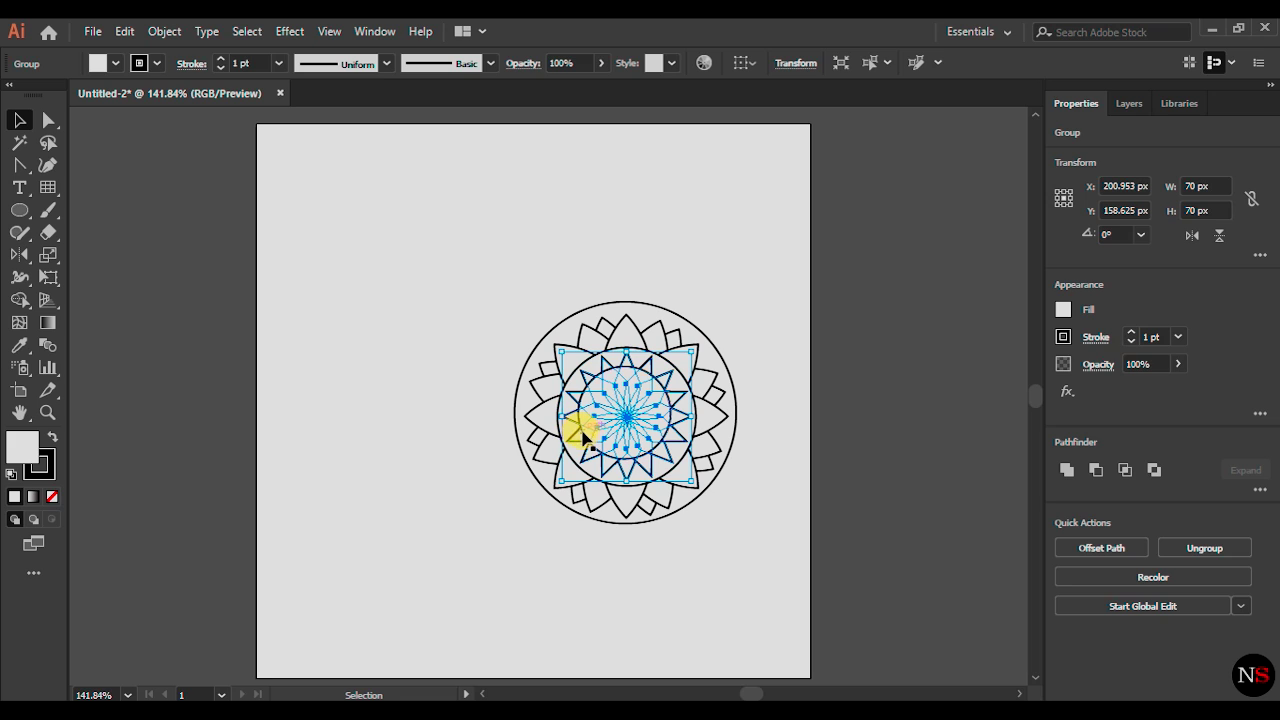
shift+click(608, 471)
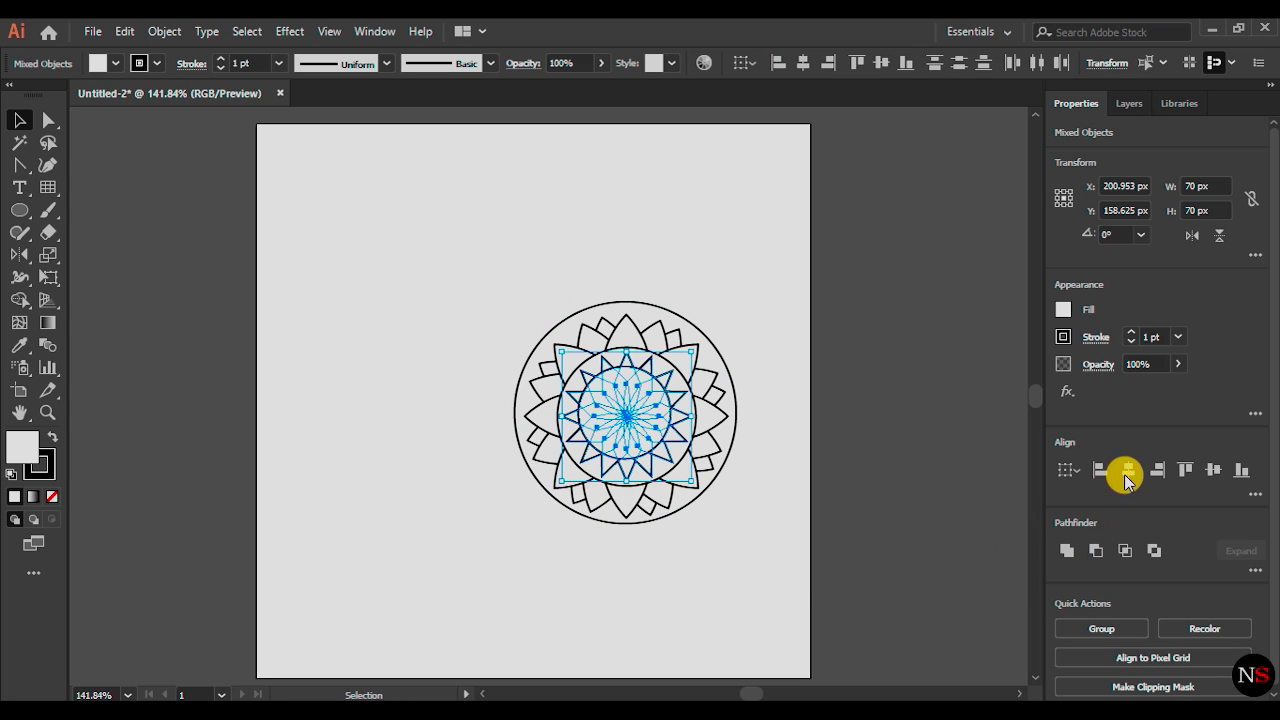
click(1128, 472)
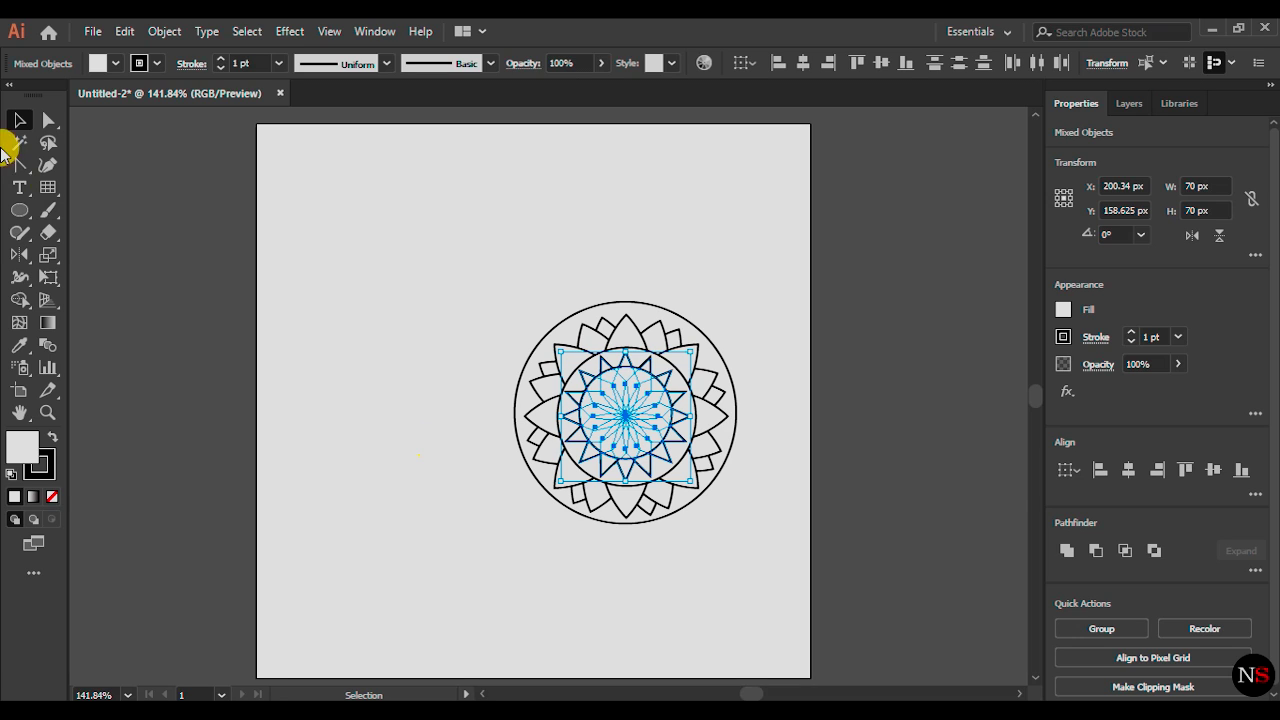
click(367, 325)
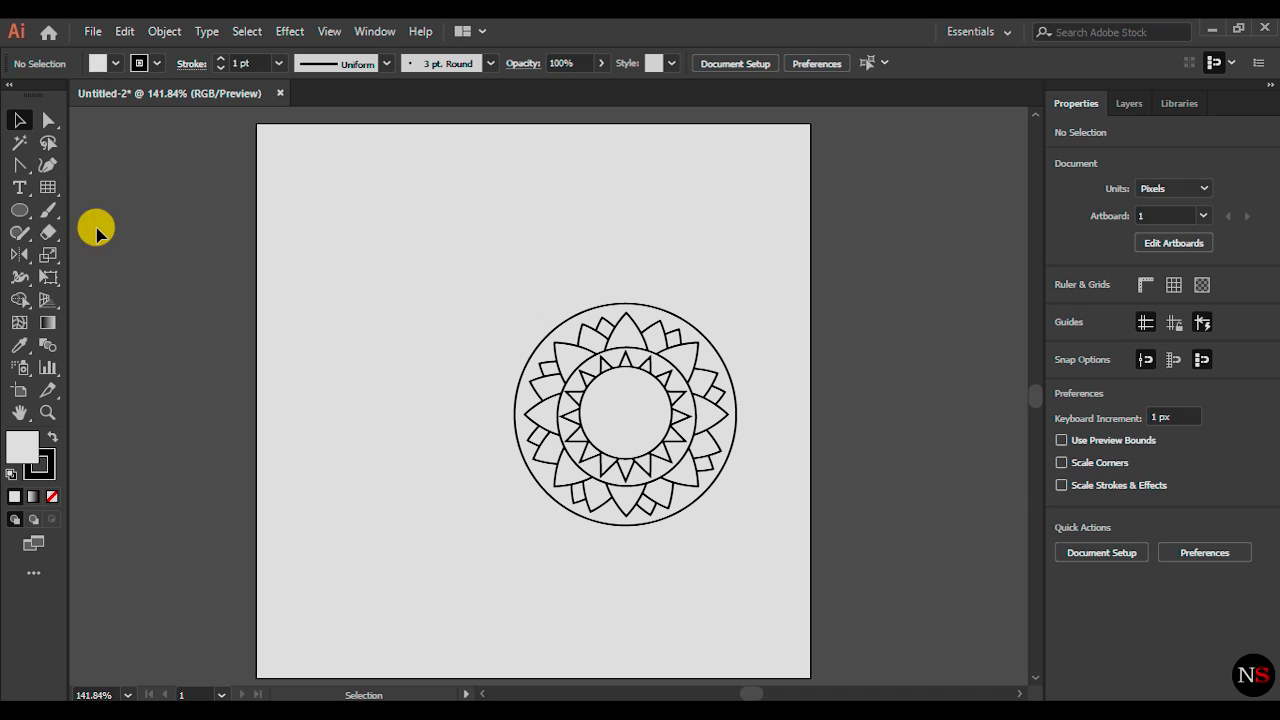
Create a 40 × 40 px rectangular grid with 10 horizontal and 5 vertical dividers in the empty area beside the mandala
drag(47, 190, 150, 256)
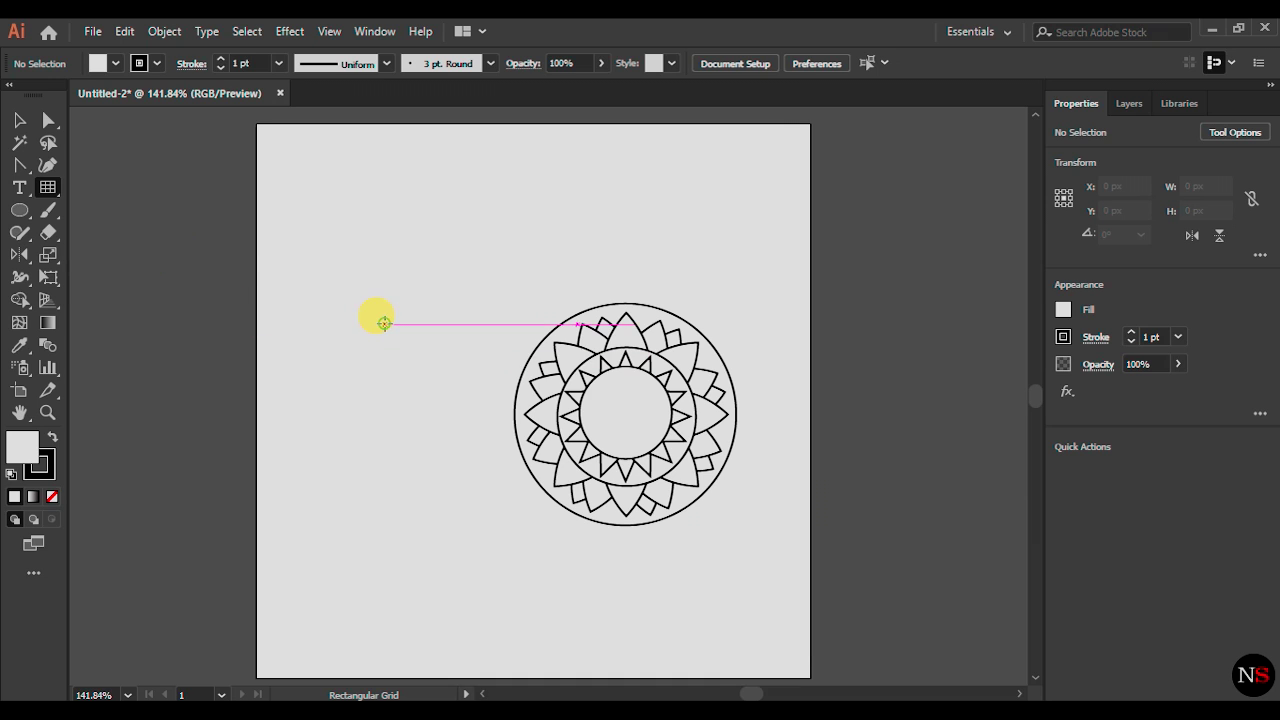
click(384, 323)
click(587, 190)
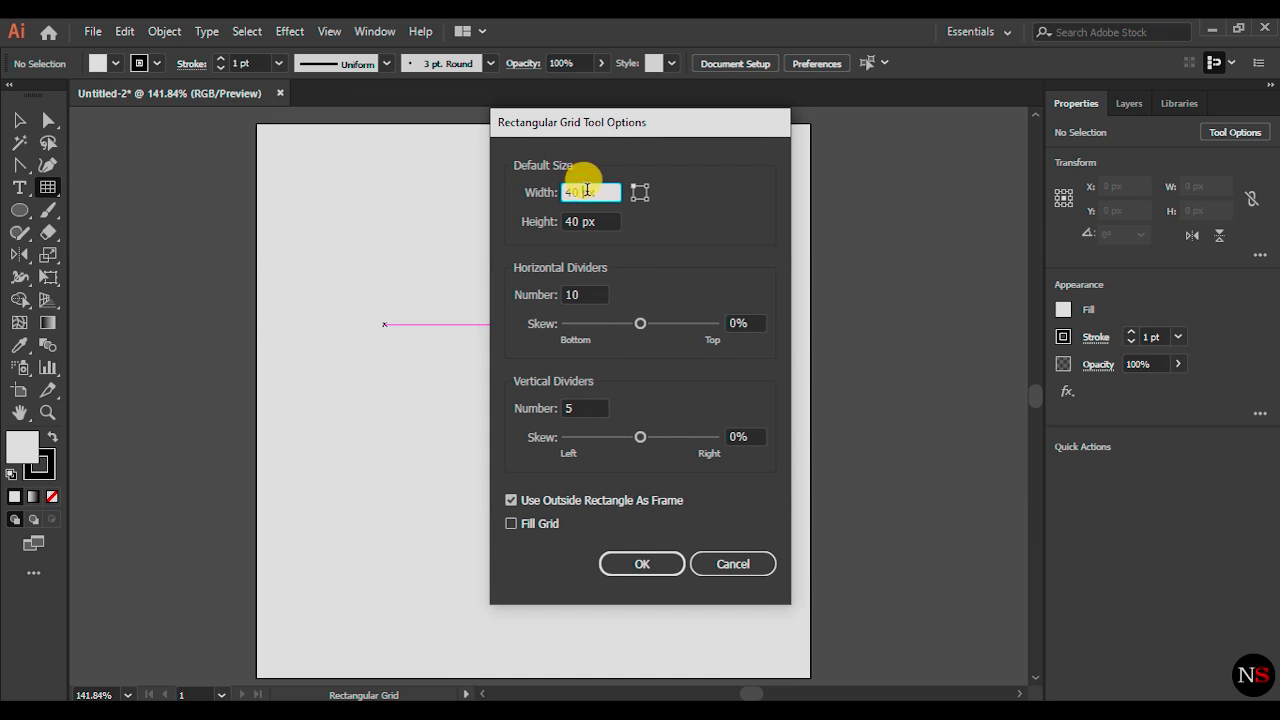
click(582, 219)
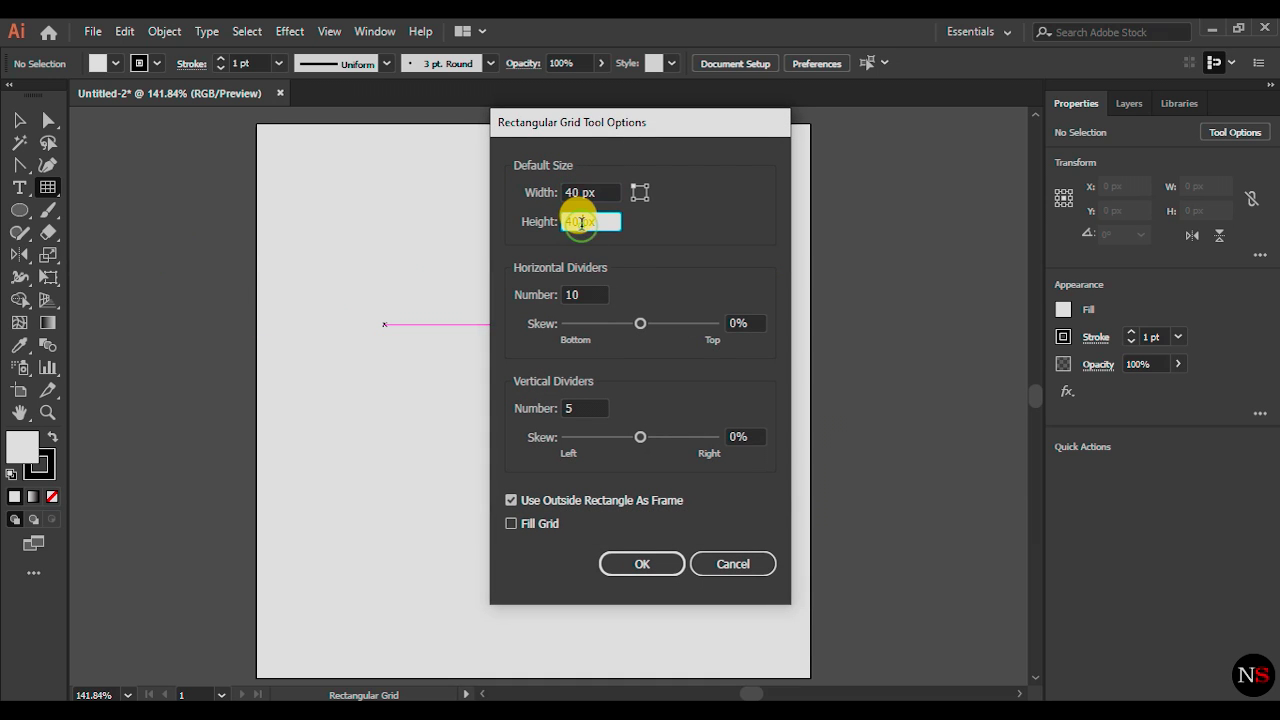
click(585, 294)
click(619, 563)
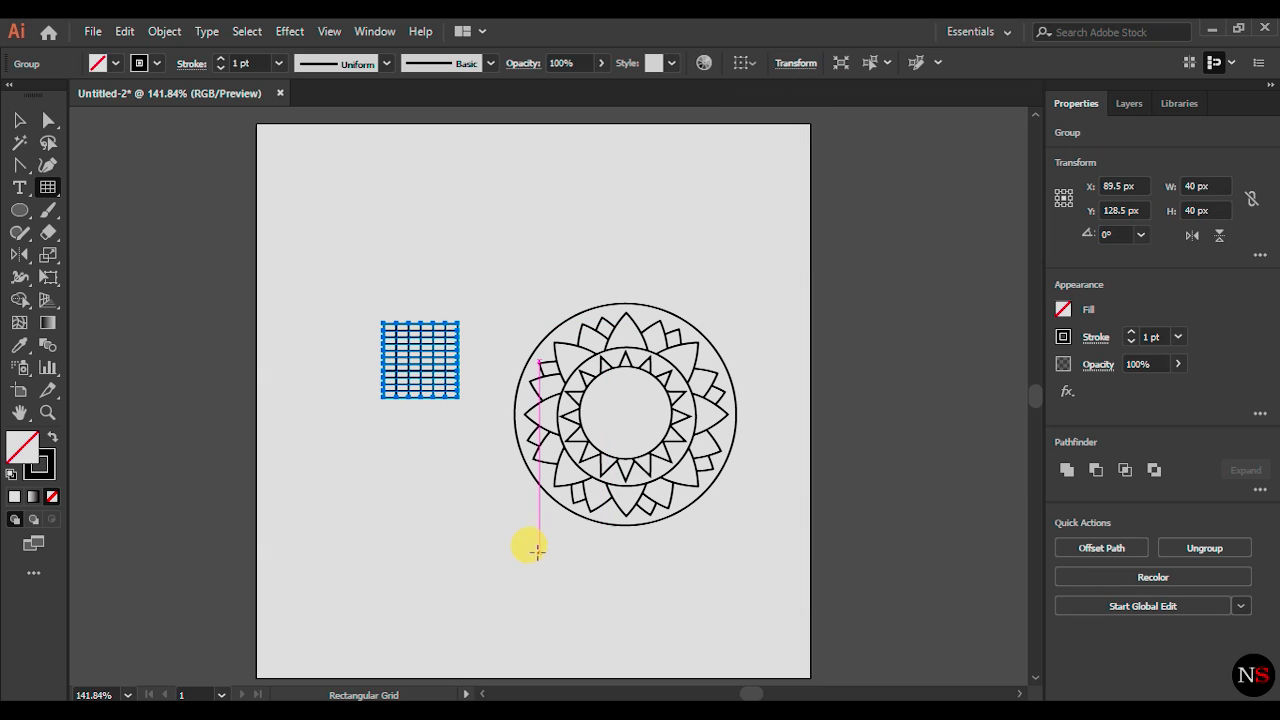
Create a 40 × 40 px circle just below the rectangular grid
key(ctrl)
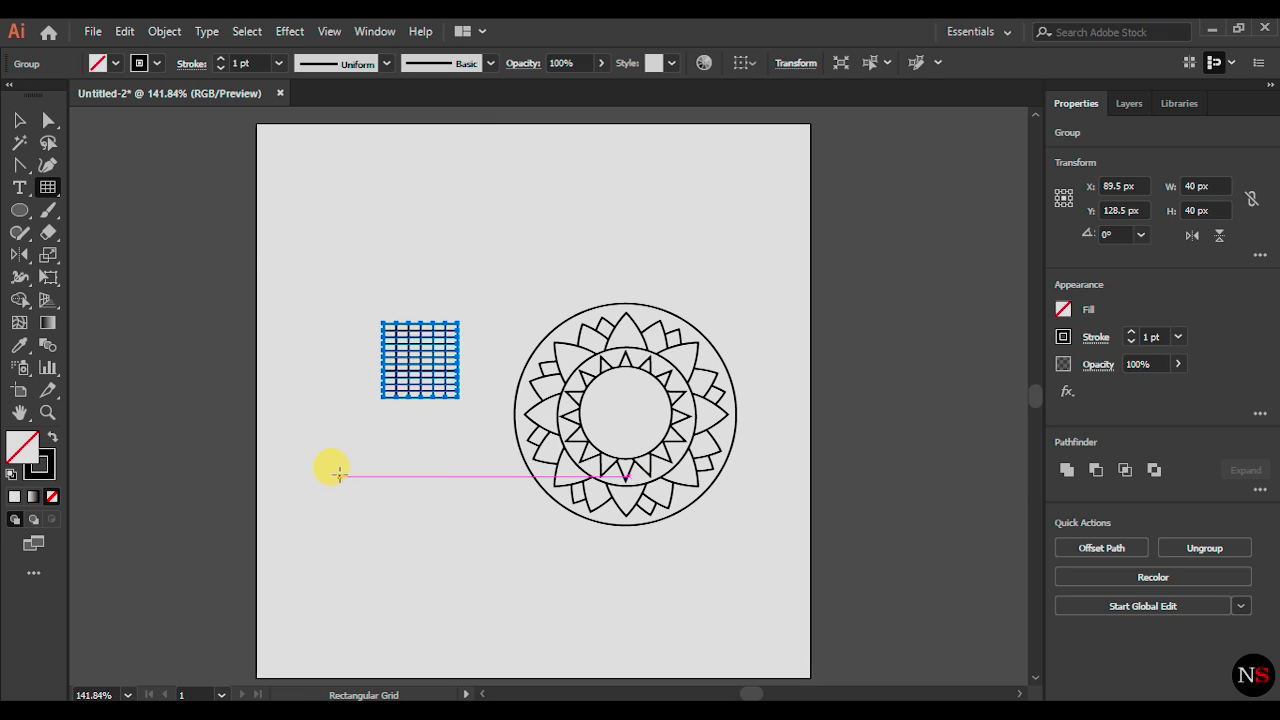
click(20, 210)
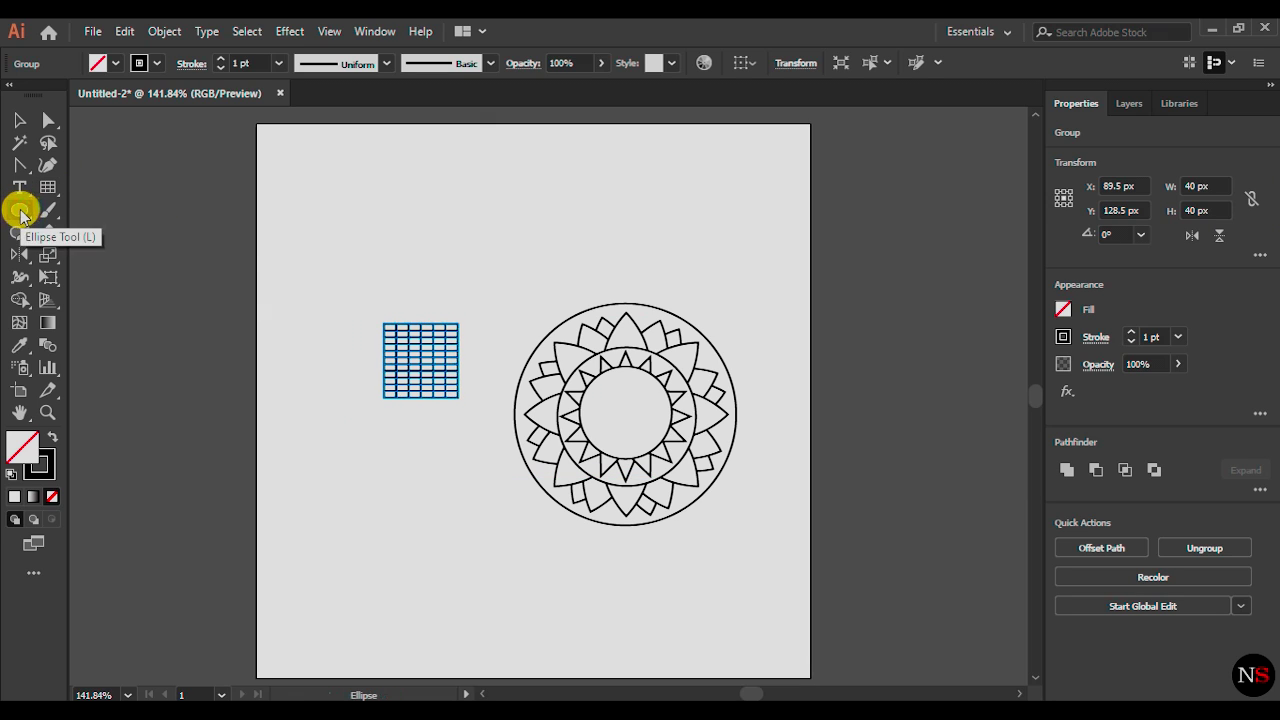
click(339, 401)
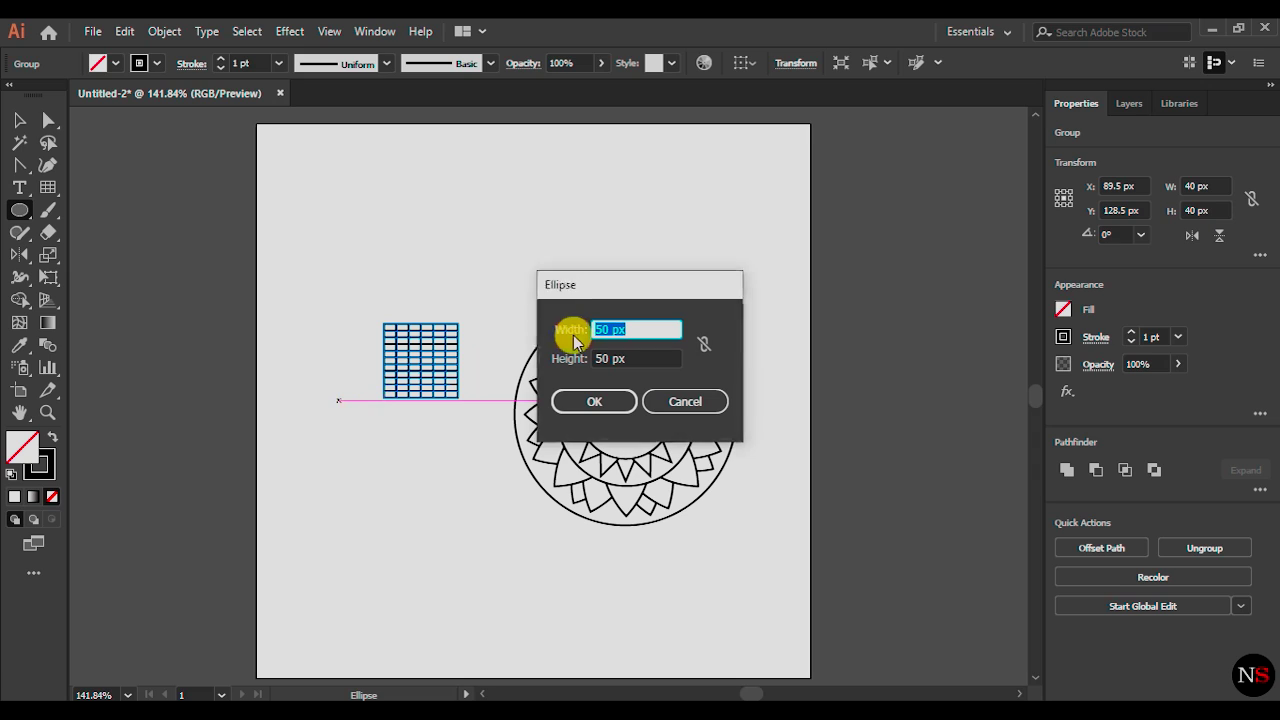
text(40)
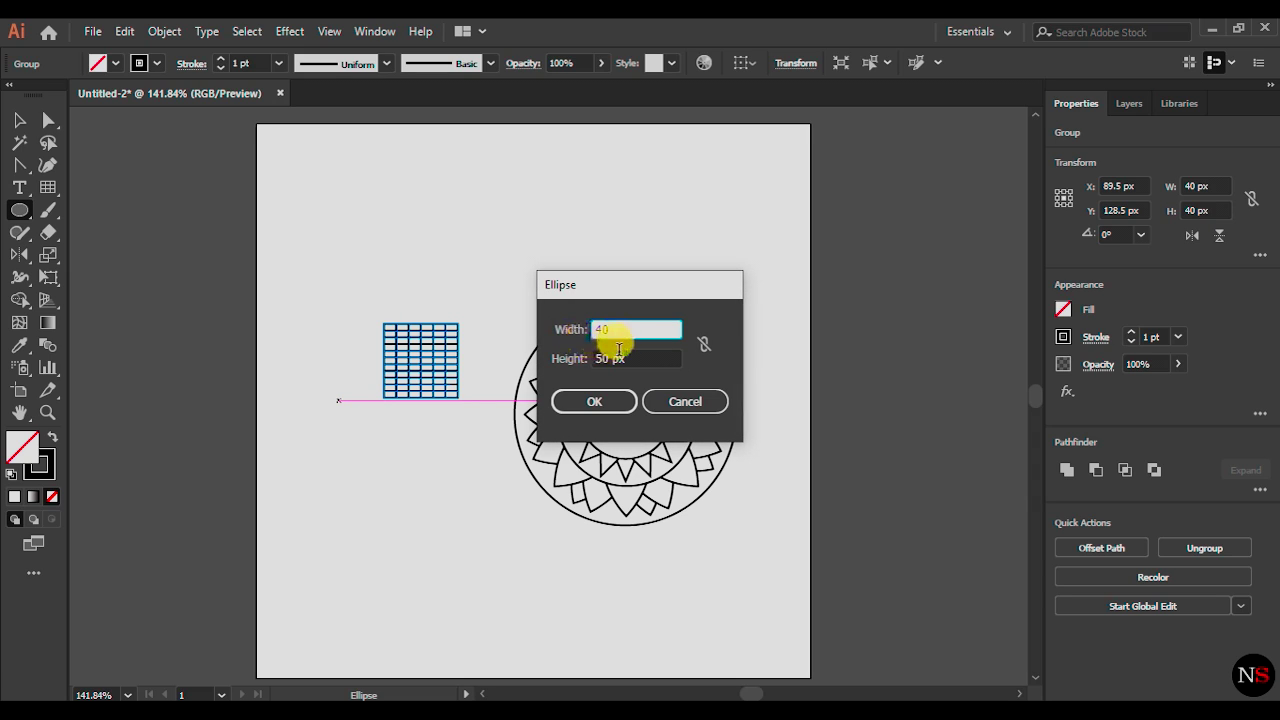
key(Tab)
text(4)
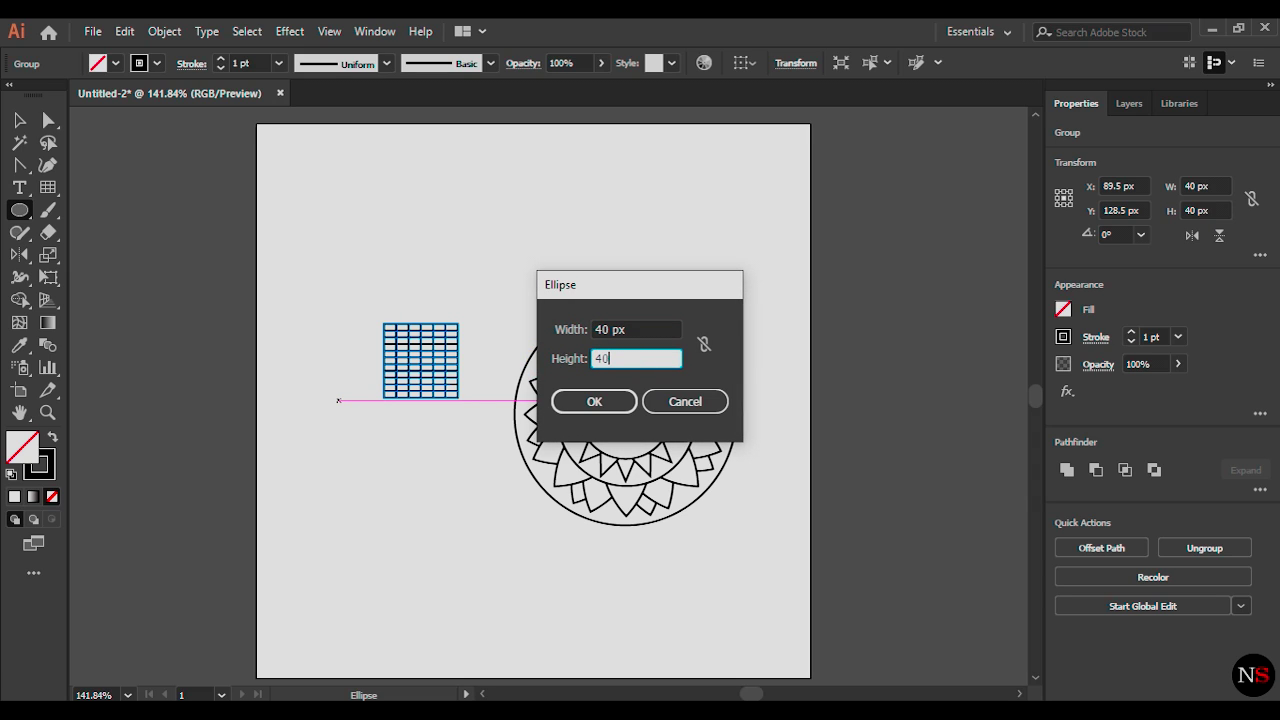
click(570, 401)
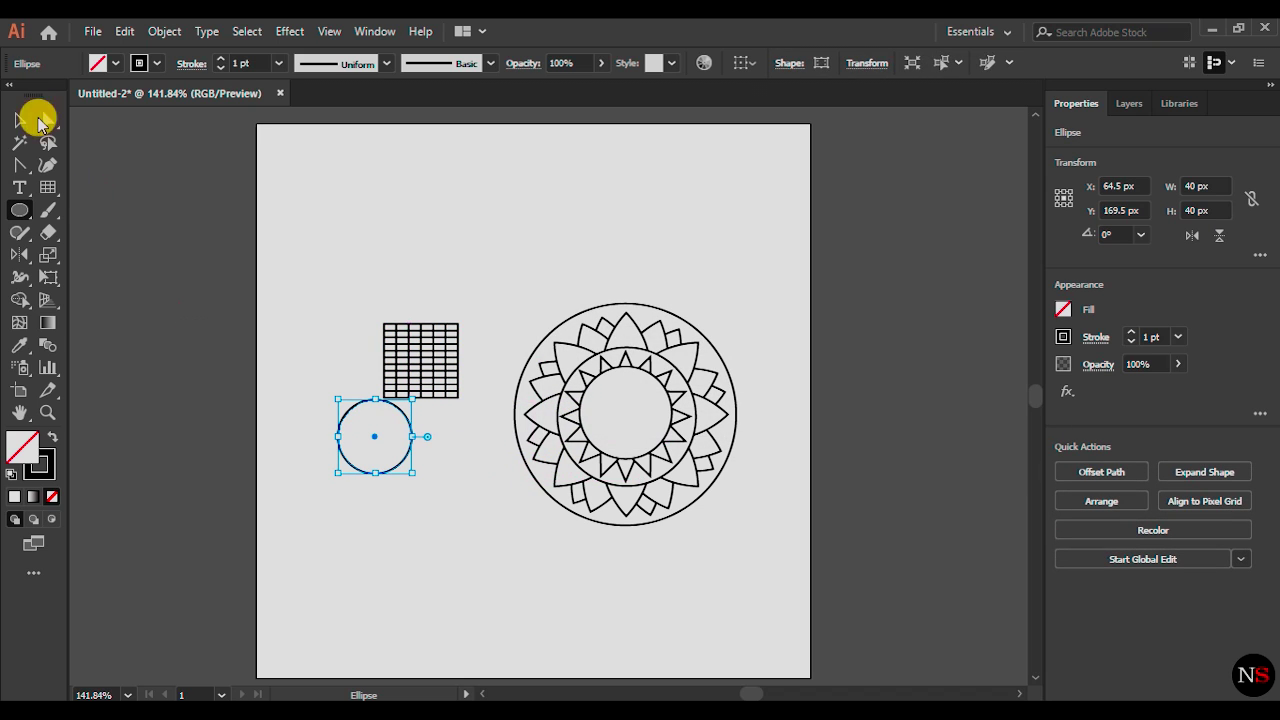
Move the 40 px circle over the rectangular grid and align their horizontal and vertical centres
click(20, 119)
drag(404, 420, 453, 364)
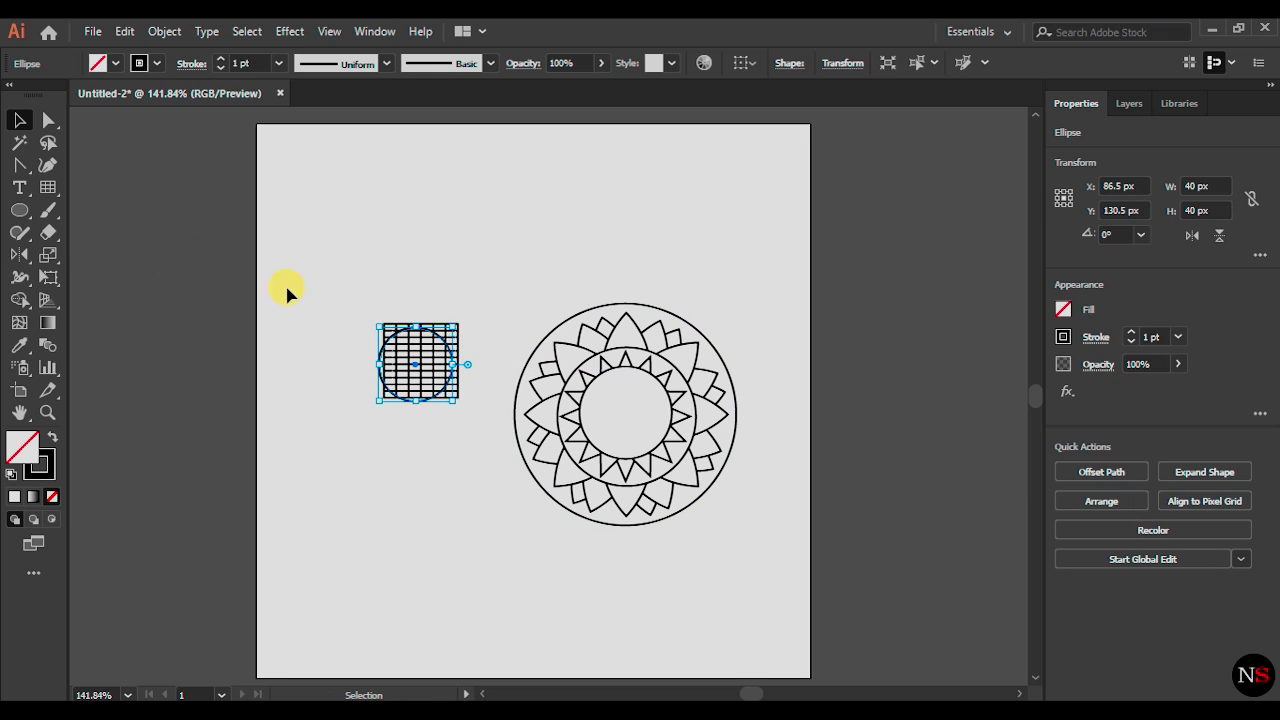
click(330, 316)
drag(455, 412, 478, 438)
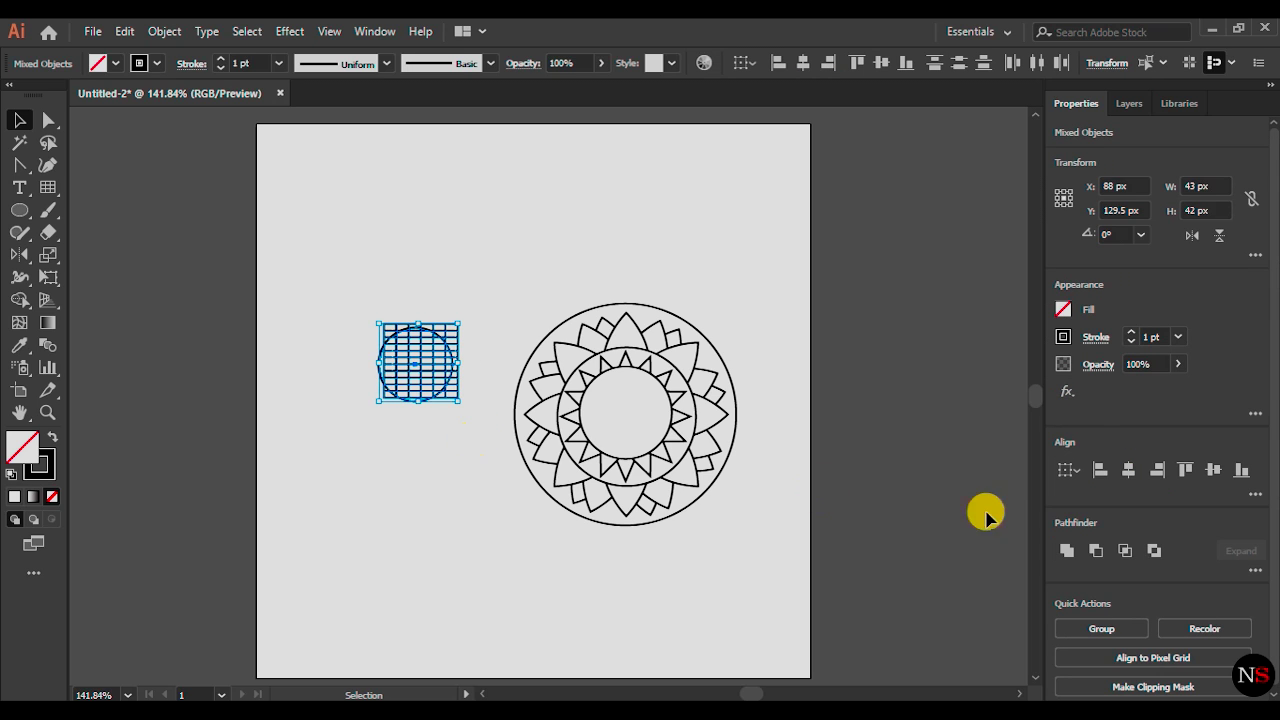
click(1129, 472)
click(1212, 472)
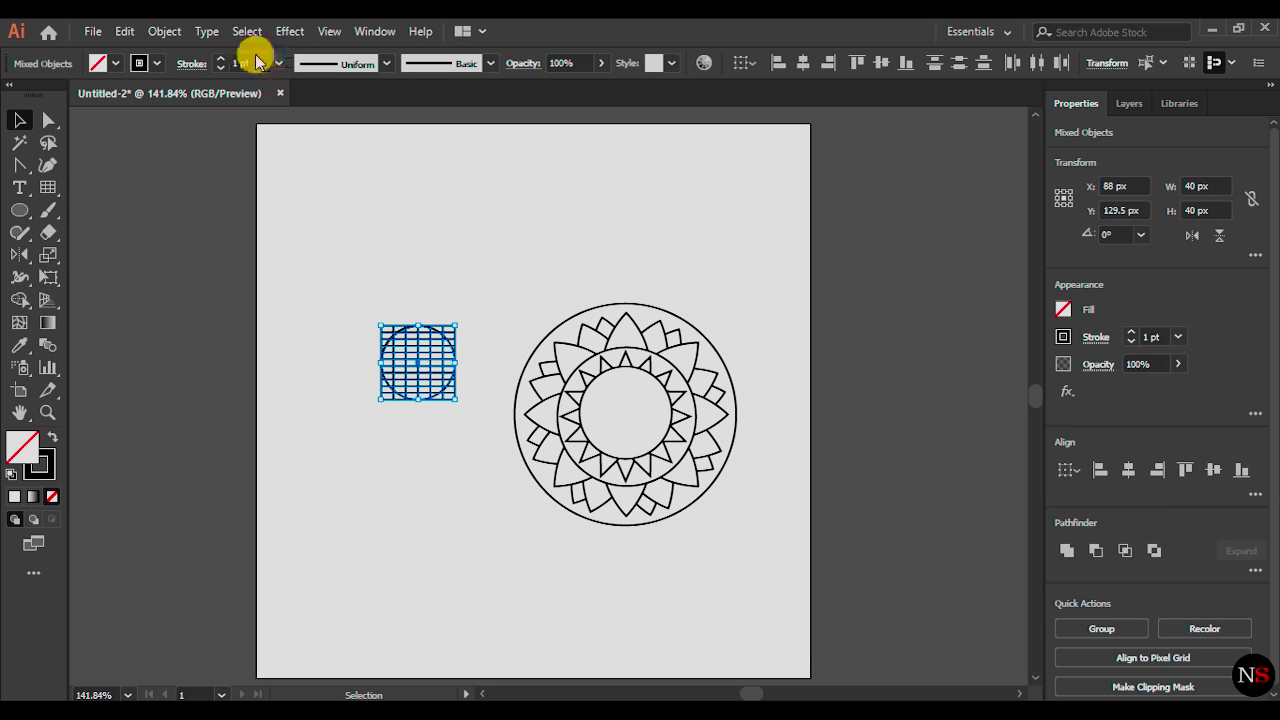
Make a clipping mask that trims the rectangular grid to the 40 px circle
click(165, 32)
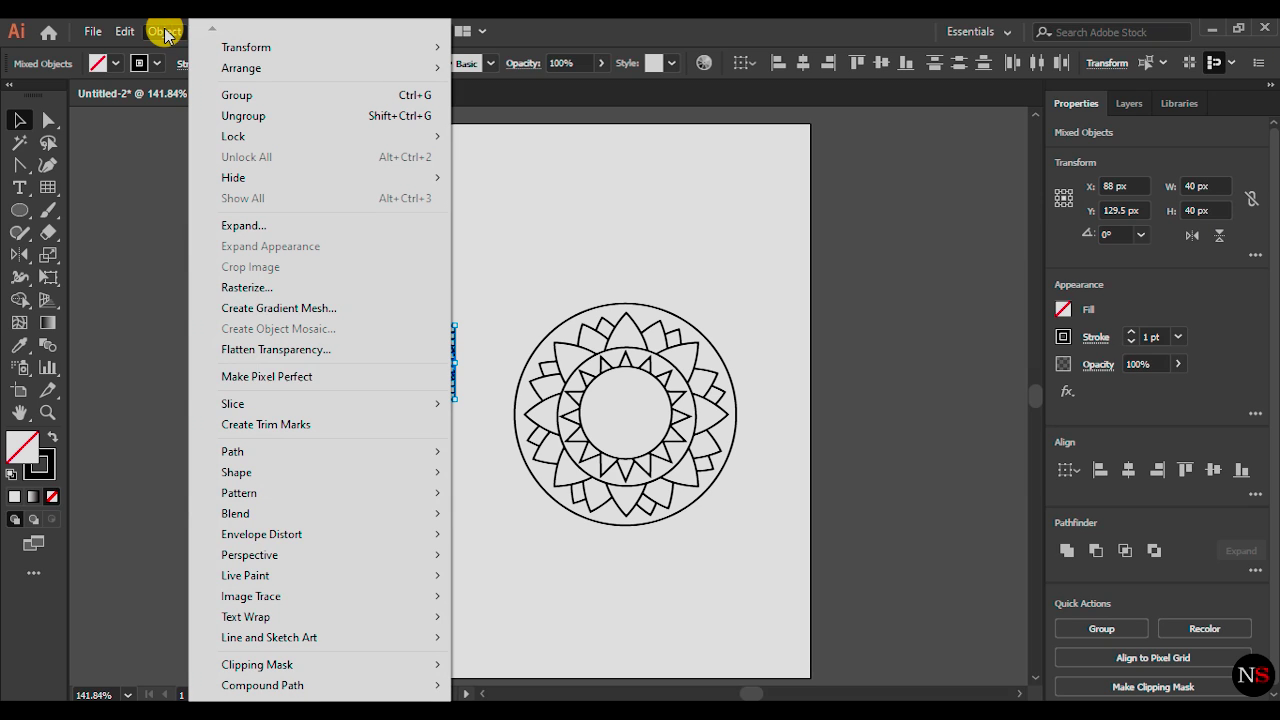
mouse_move(283, 668)
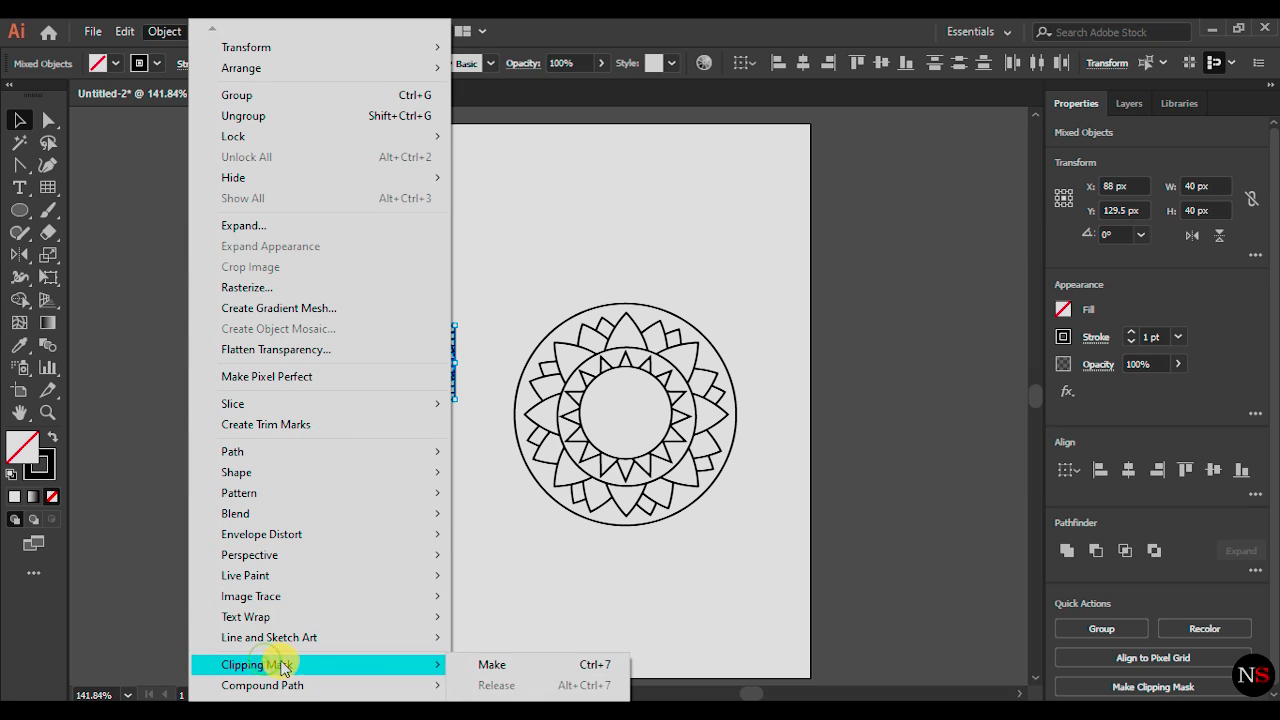
click(519, 664)
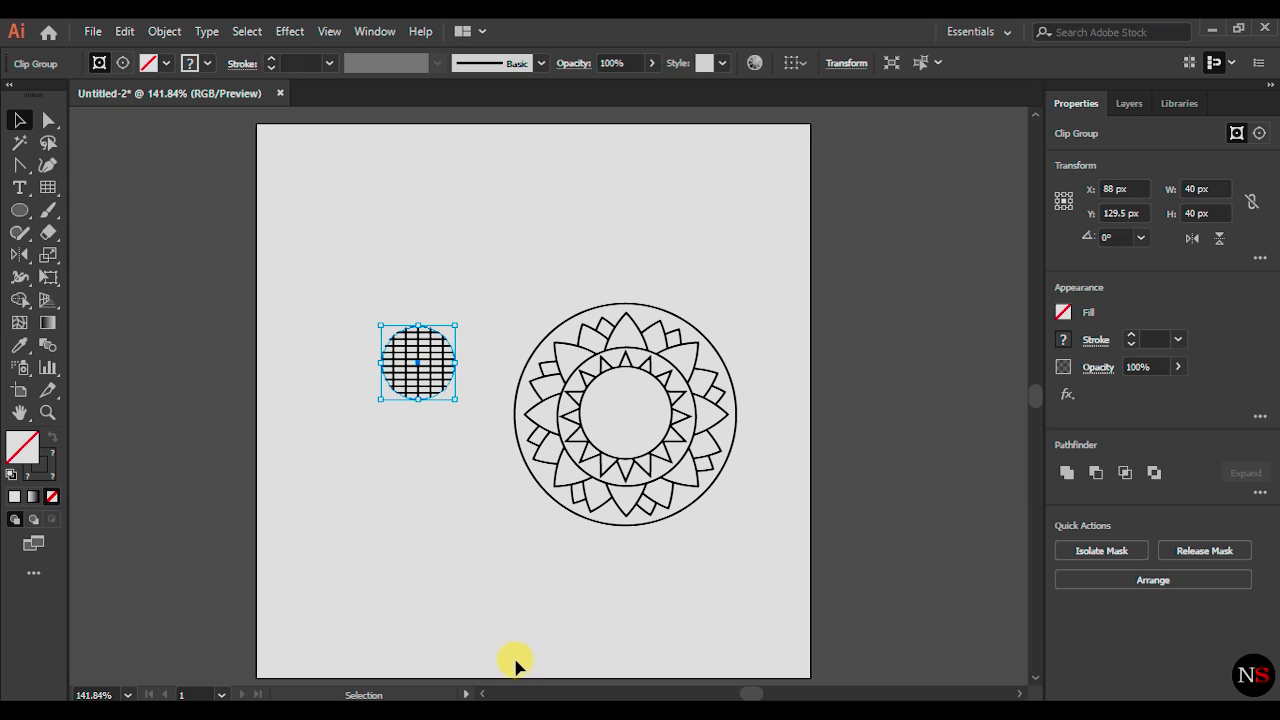
key(ctrl+shift+a)
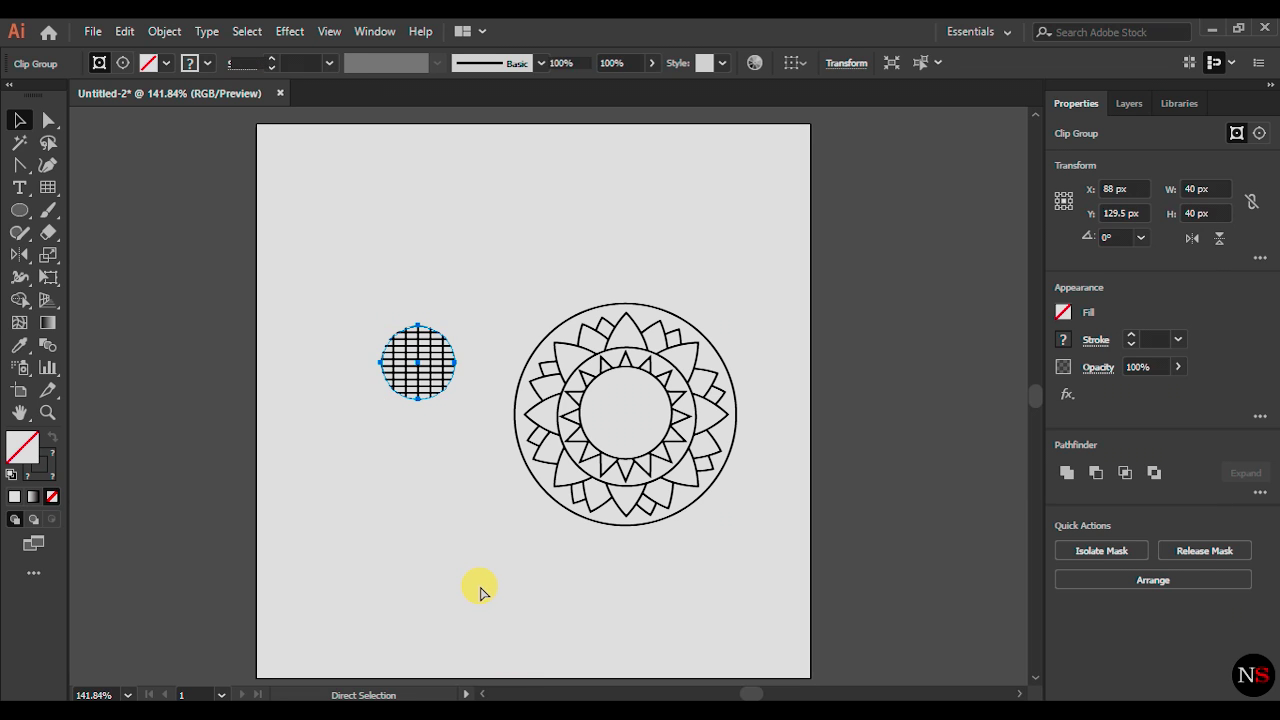
key(ctrl+f)
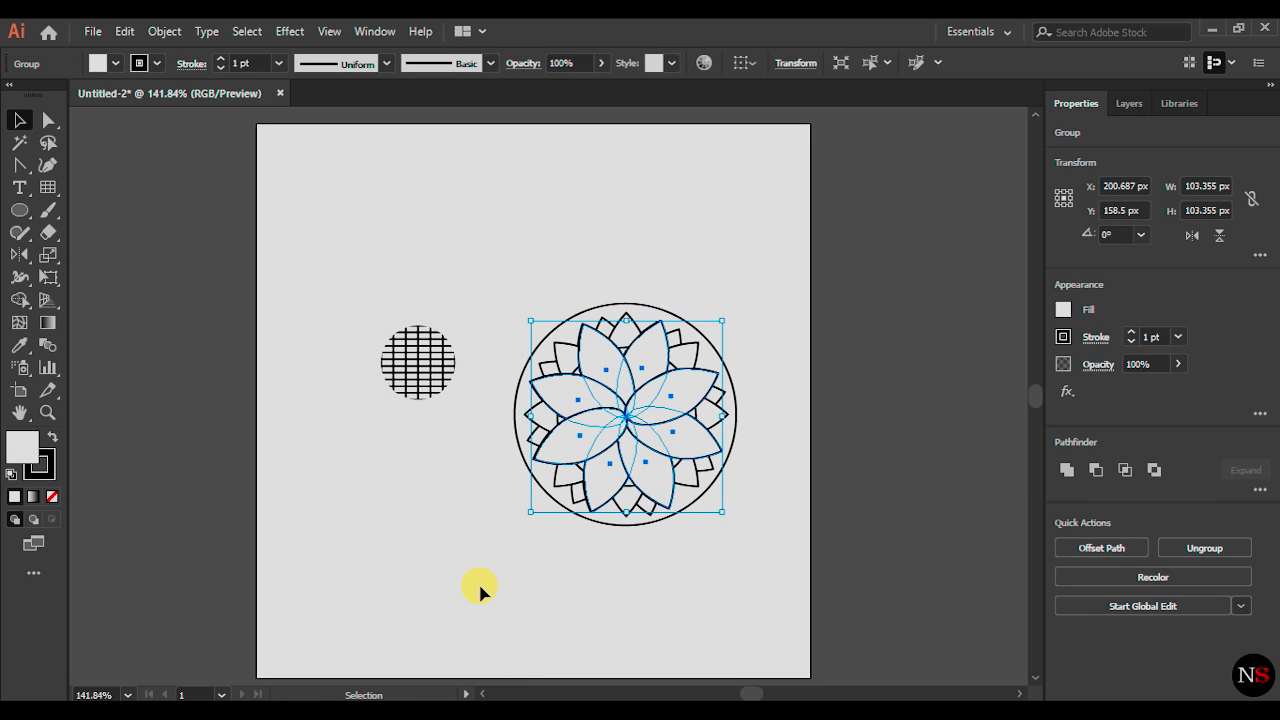
key(ctrl+z)
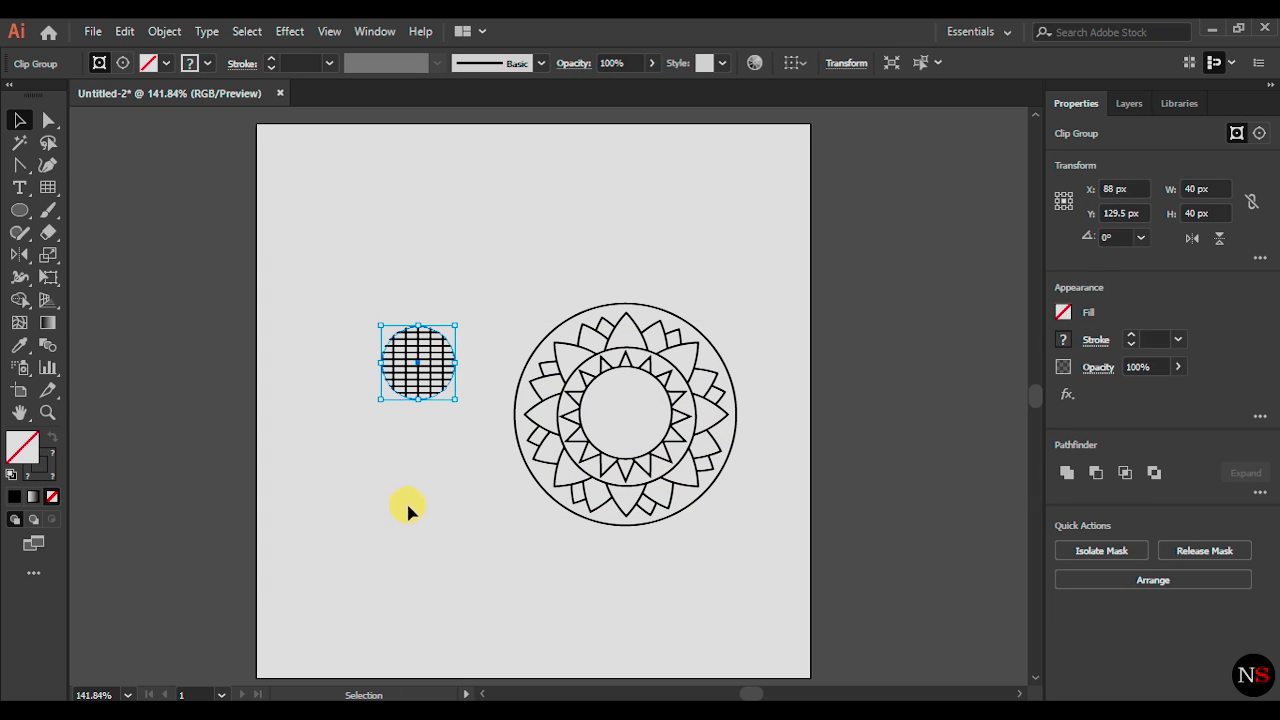
Give the clipped grid circle a black stroke
click(207, 63)
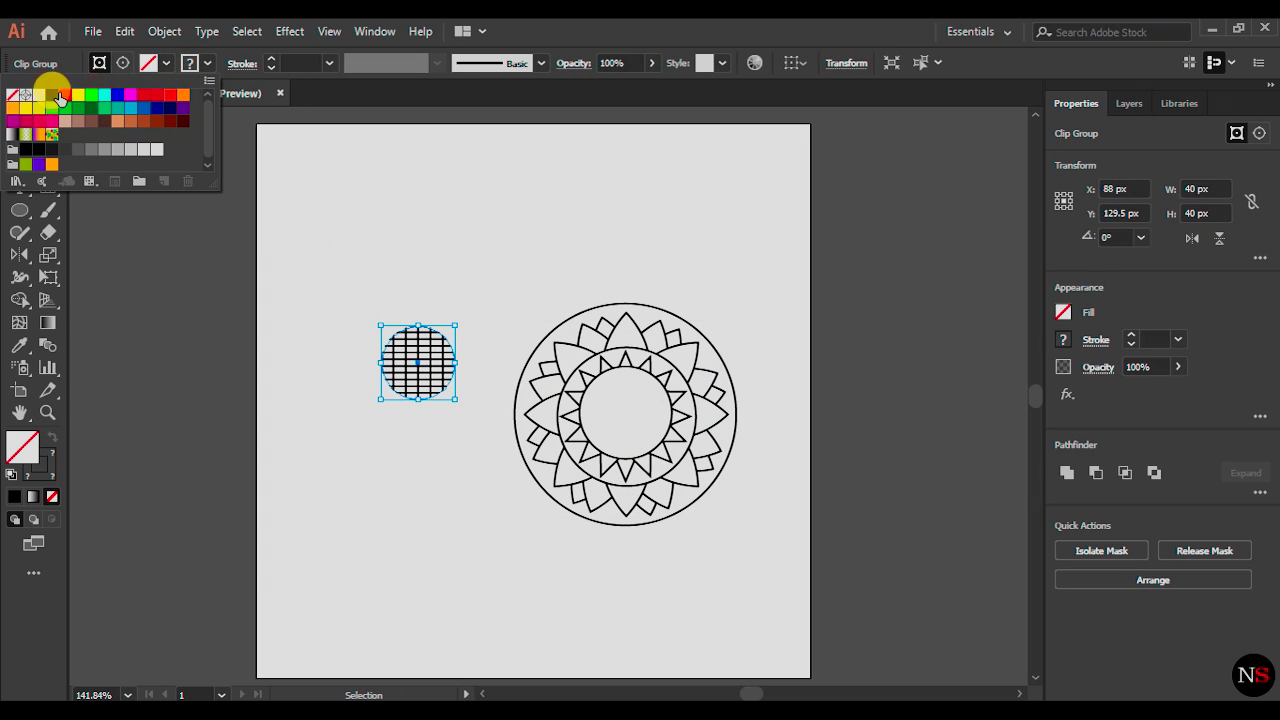
click(46, 99)
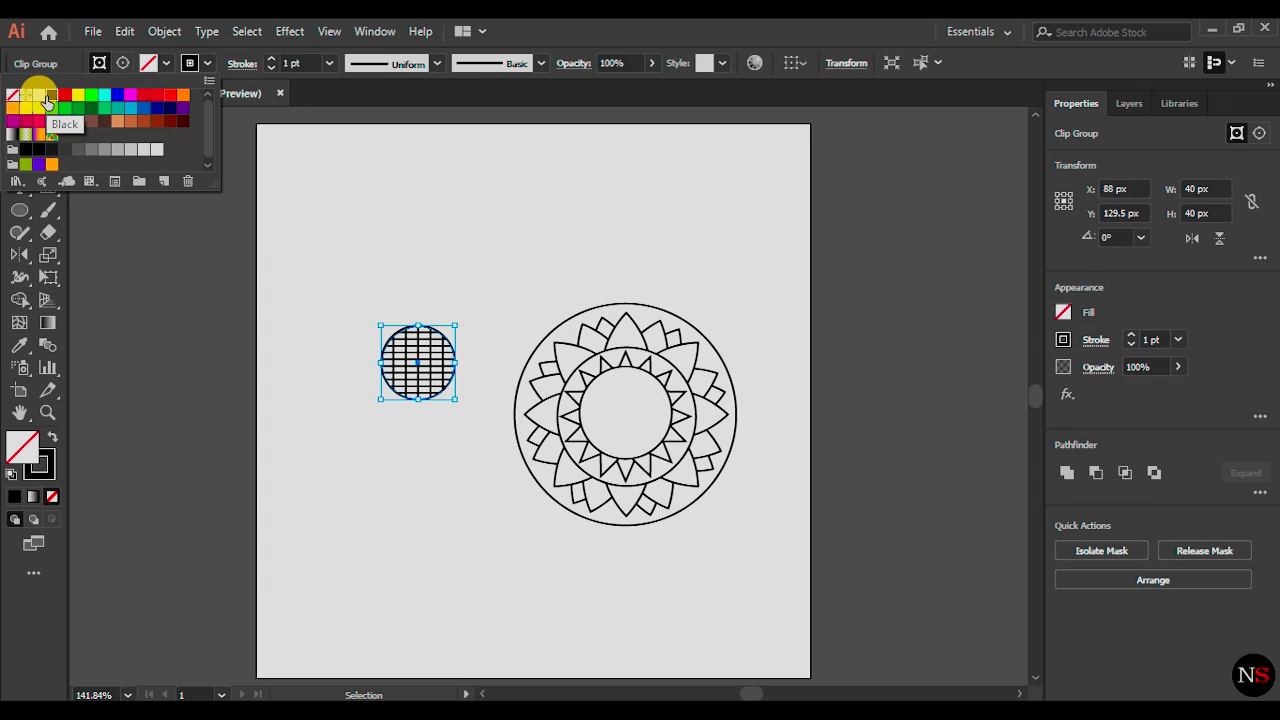
click(158, 240)
Group the clipped grid circle and move it into the middle of the mandala's 50 px circle
drag(320, 269, 493, 488)
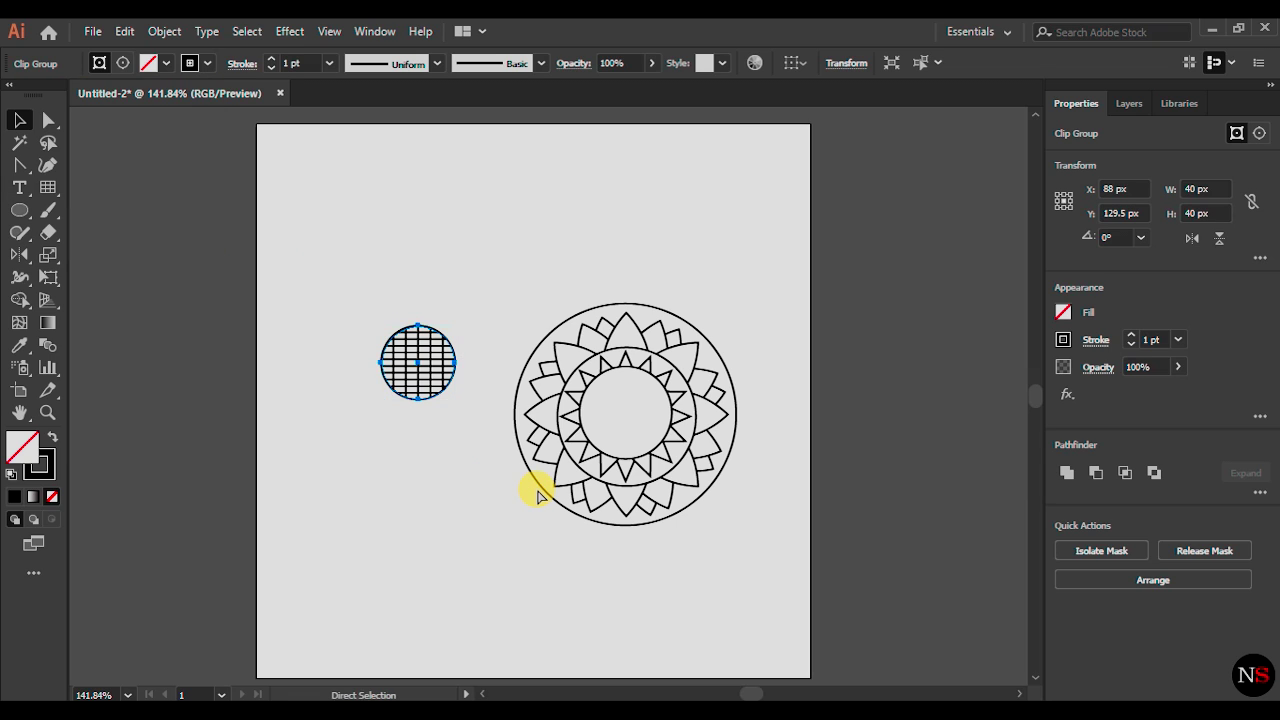
key(ctrl+g)
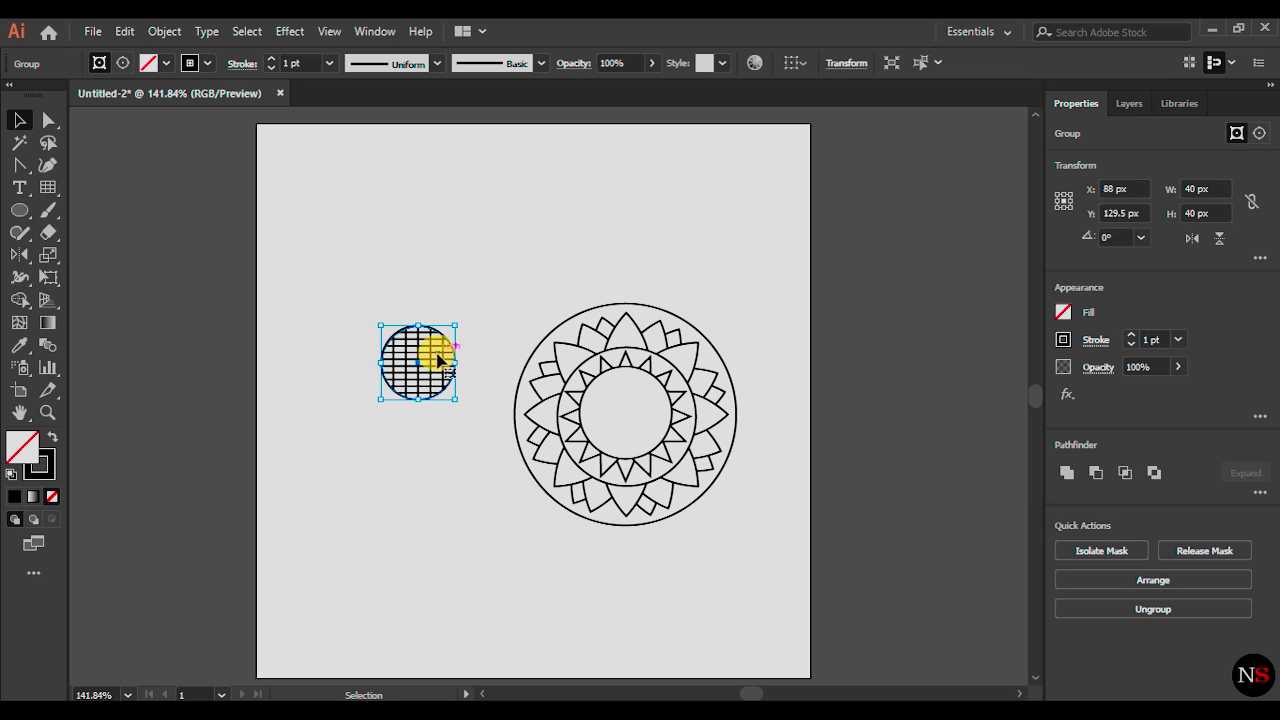
drag(440, 360, 645, 412)
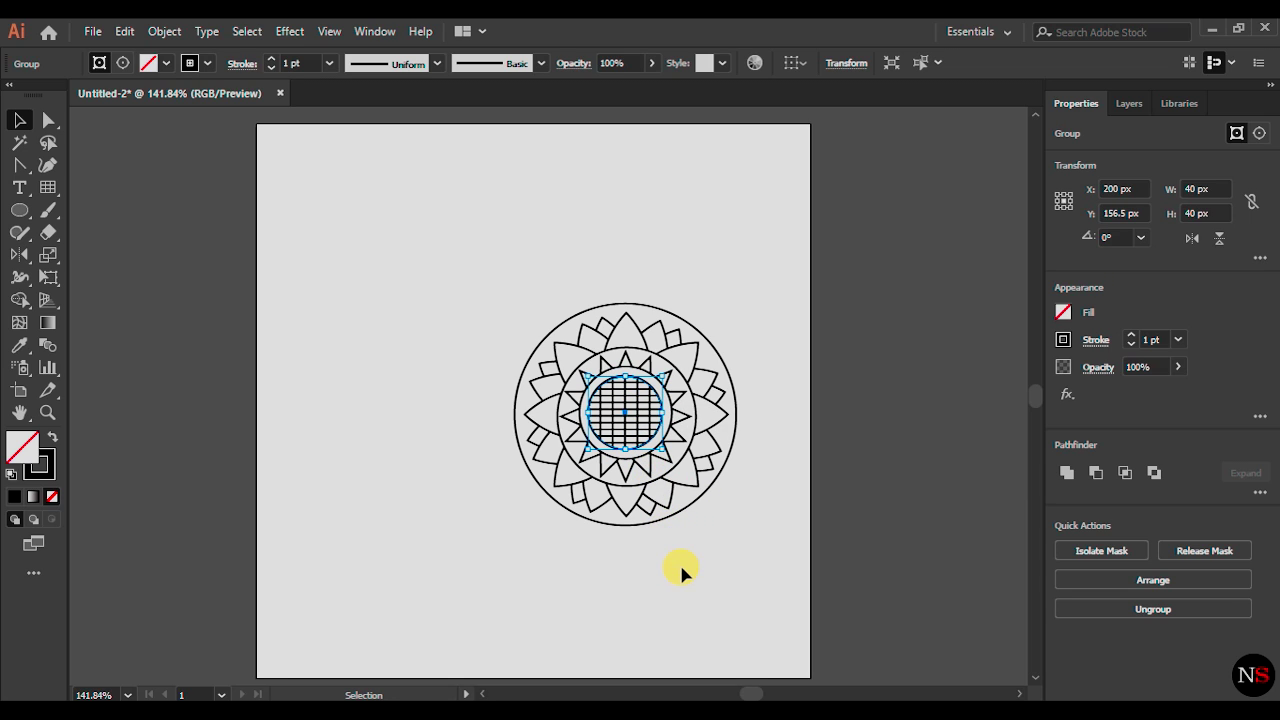
Create a 125 × 125 px circle starting in the empty area beside the mandala
click(19, 210)
click(379, 389)
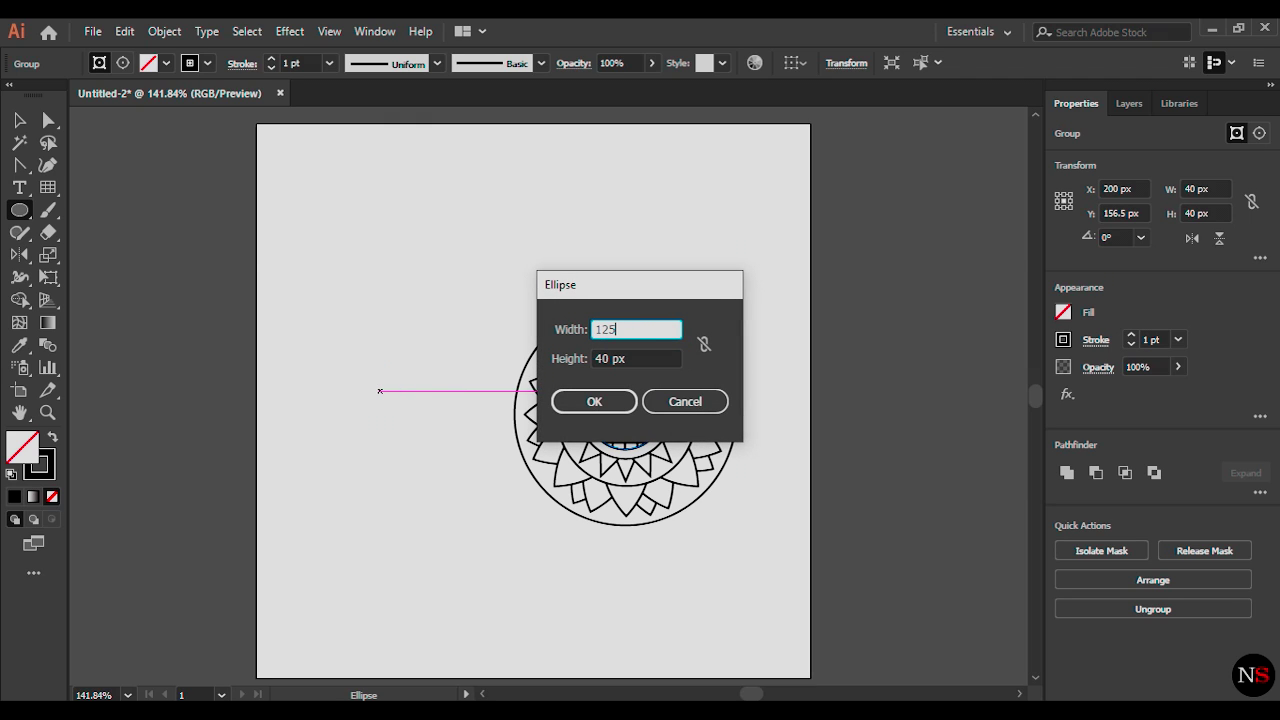
key(Tab)
text(125)
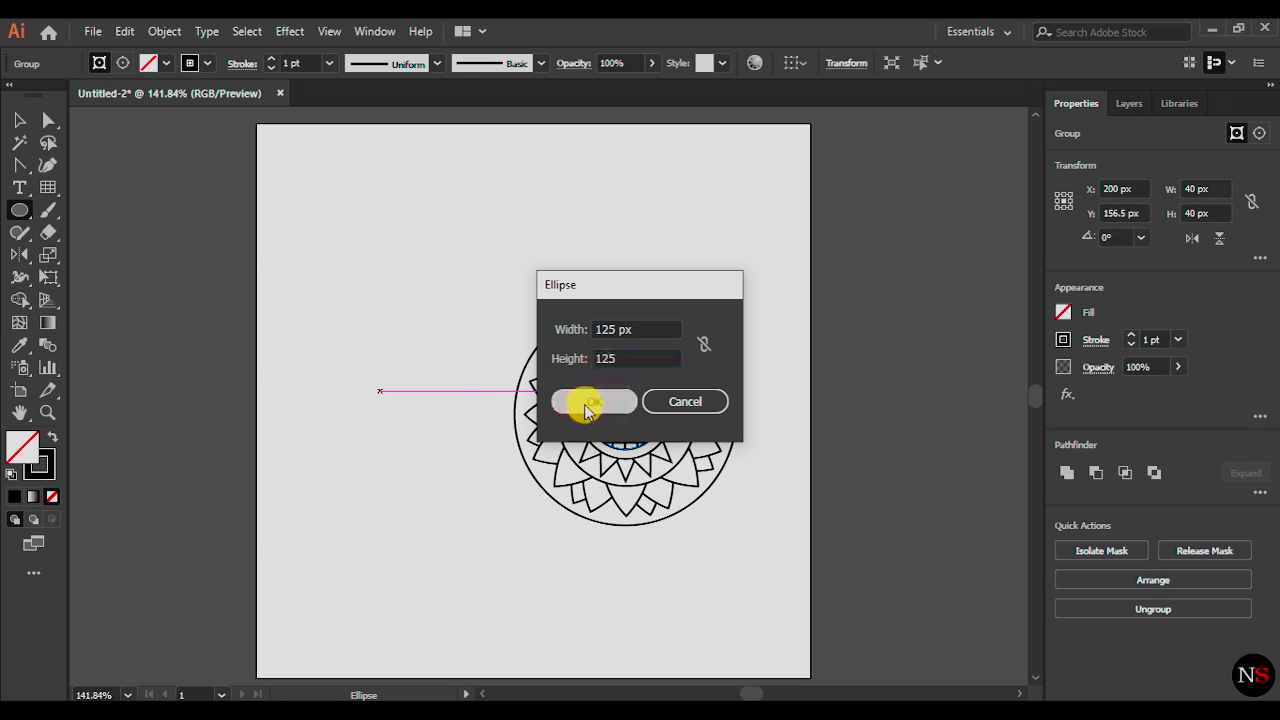
click(594, 401)
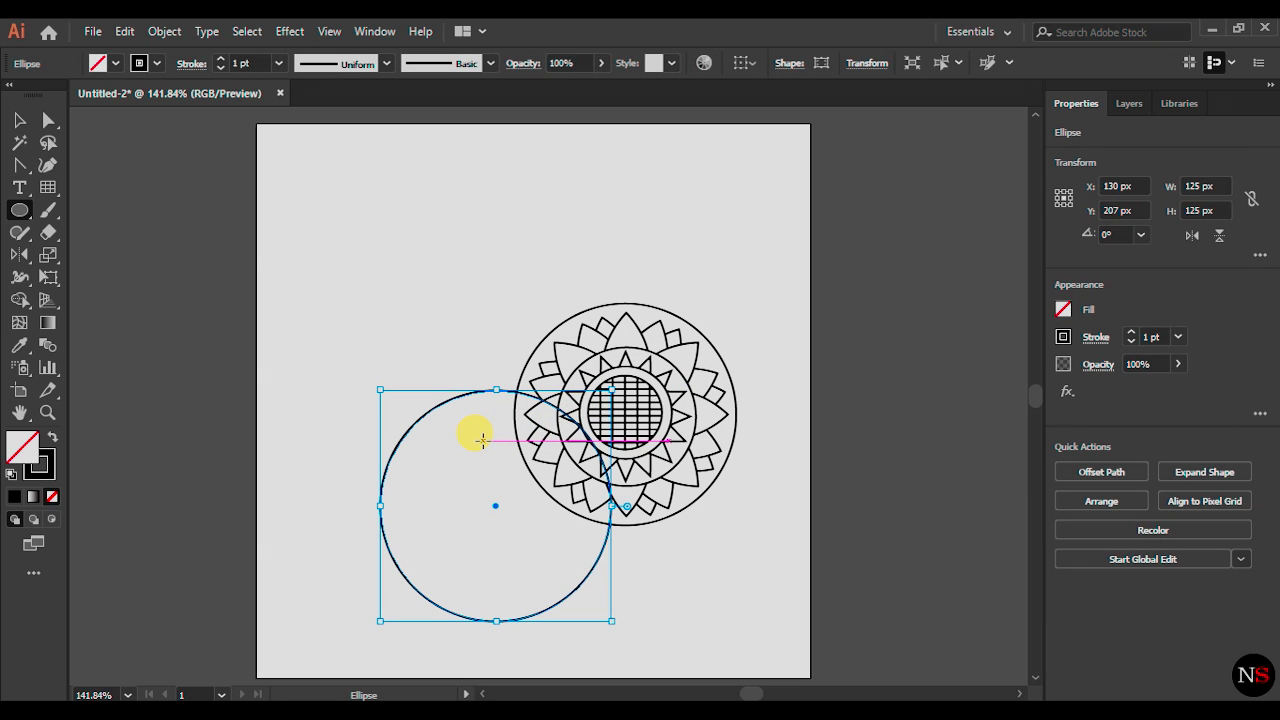
key(ctrl)
Move the 125 px circle around the mandala and align its vertical and horizontal centres with the 120 px outer circle
click(18, 119)
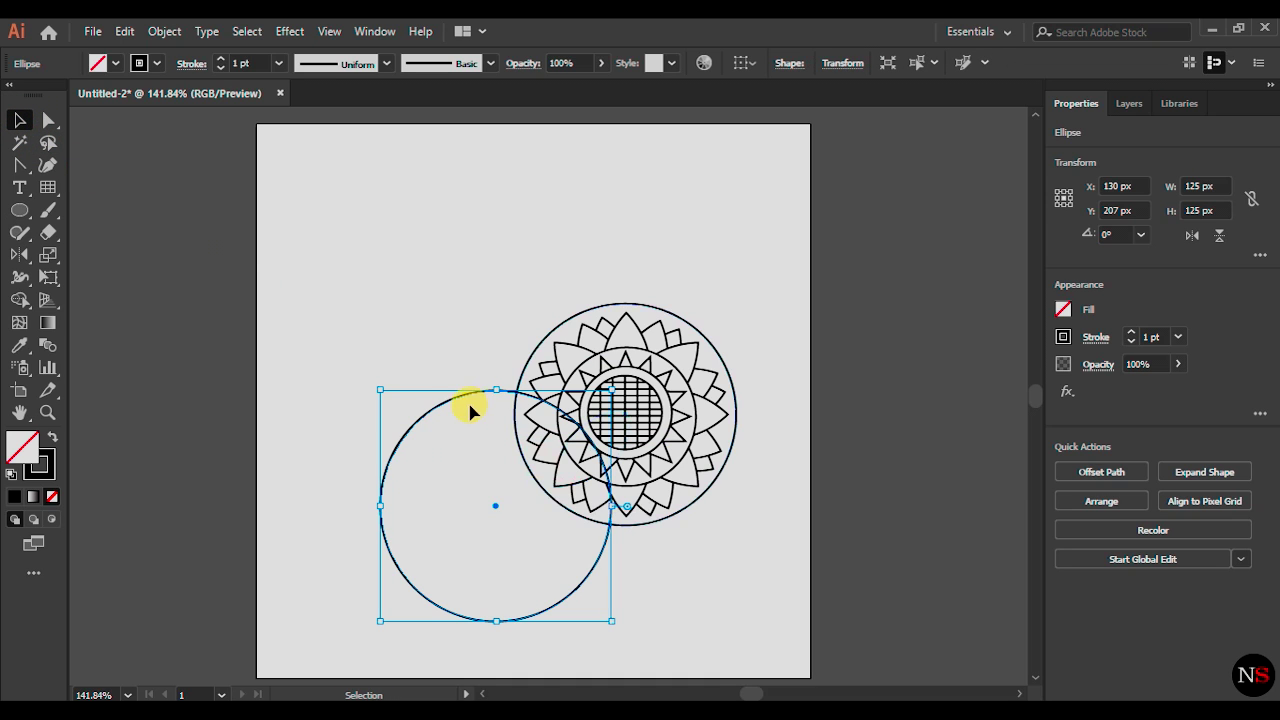
drag(463, 403, 589, 310)
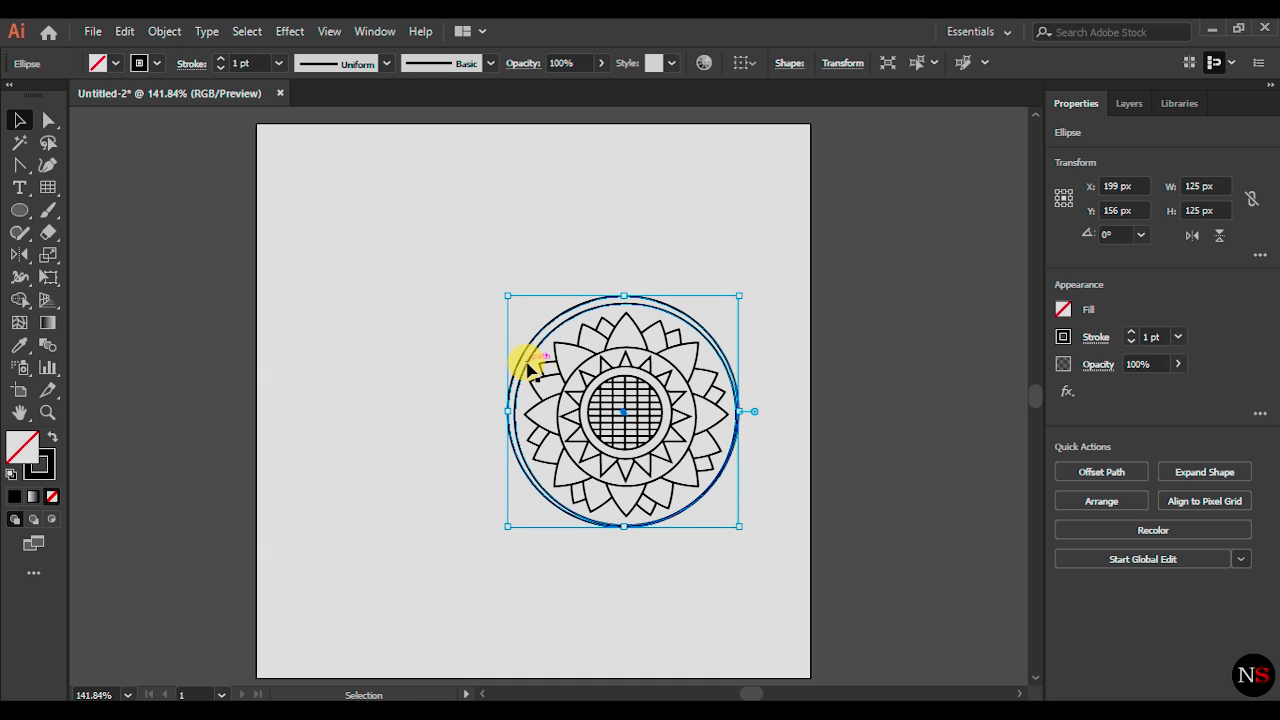
shift+click(545, 390)
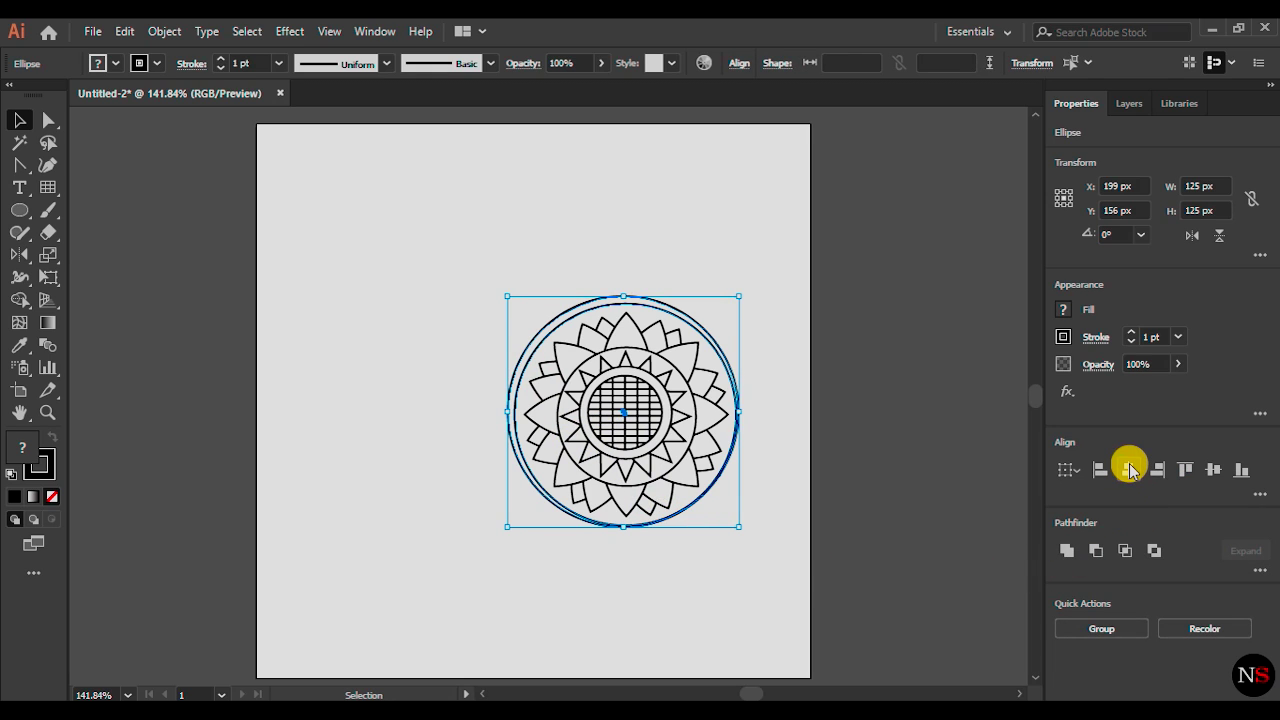
click(1129, 469)
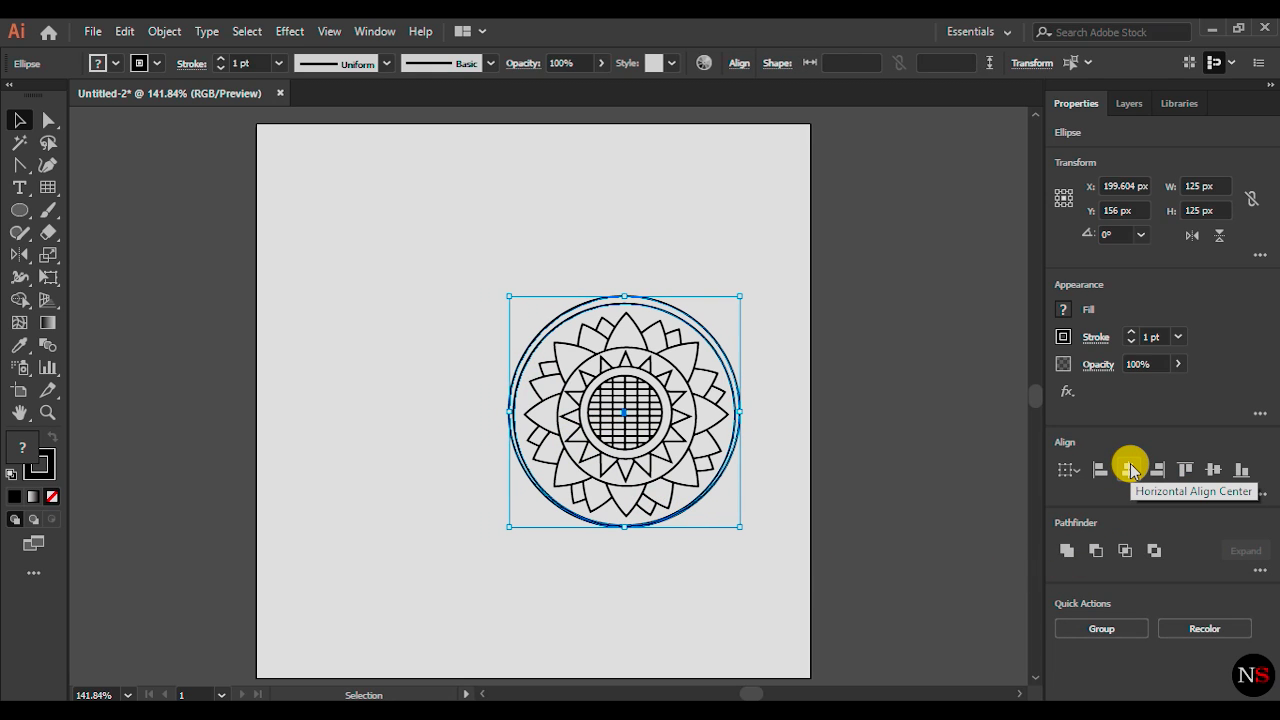
key(ctrl+z)
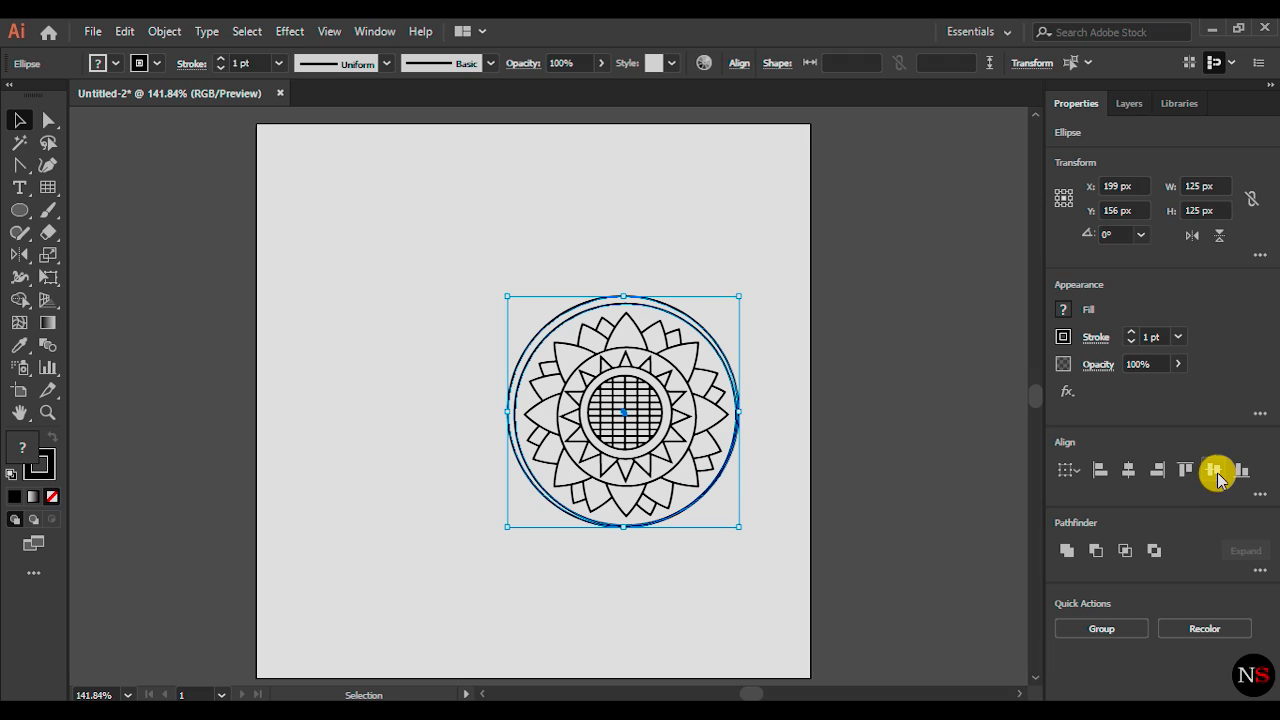
click(1213, 470)
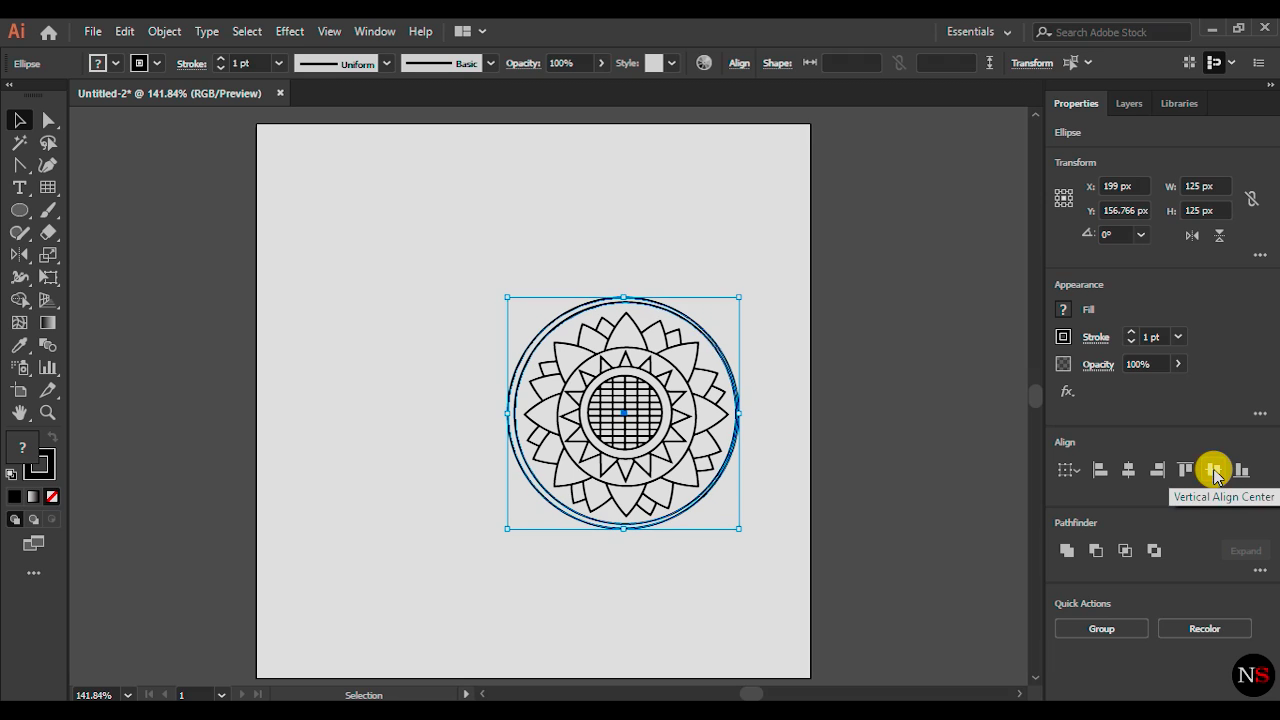
click(1127, 472)
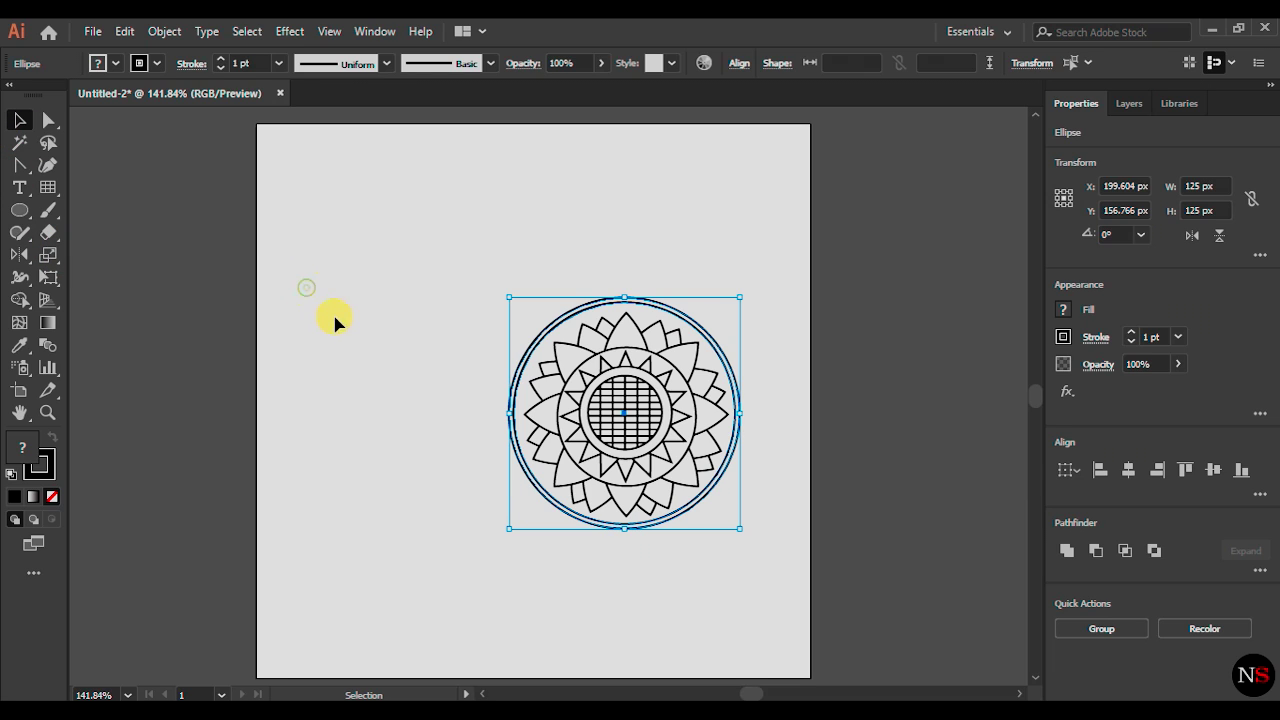
click(393, 467)
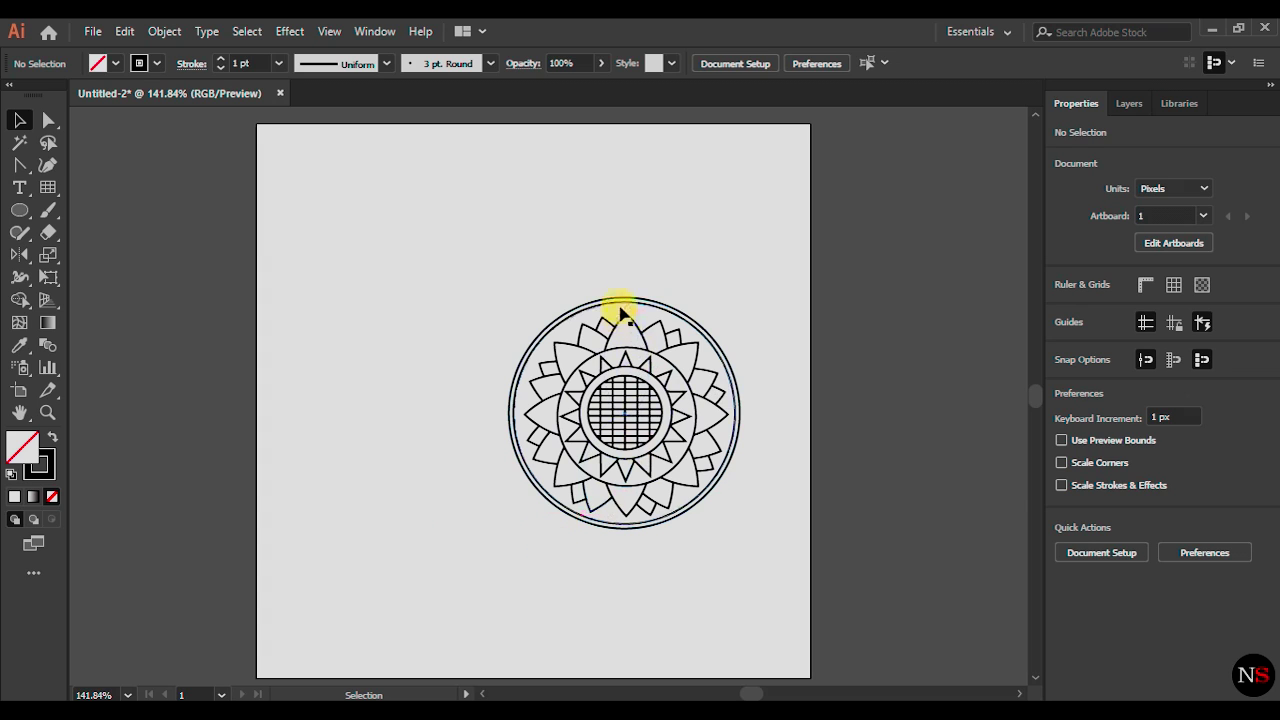
Fill the mandala's 120 px outer circle with the crimson swatch
click(623, 302)
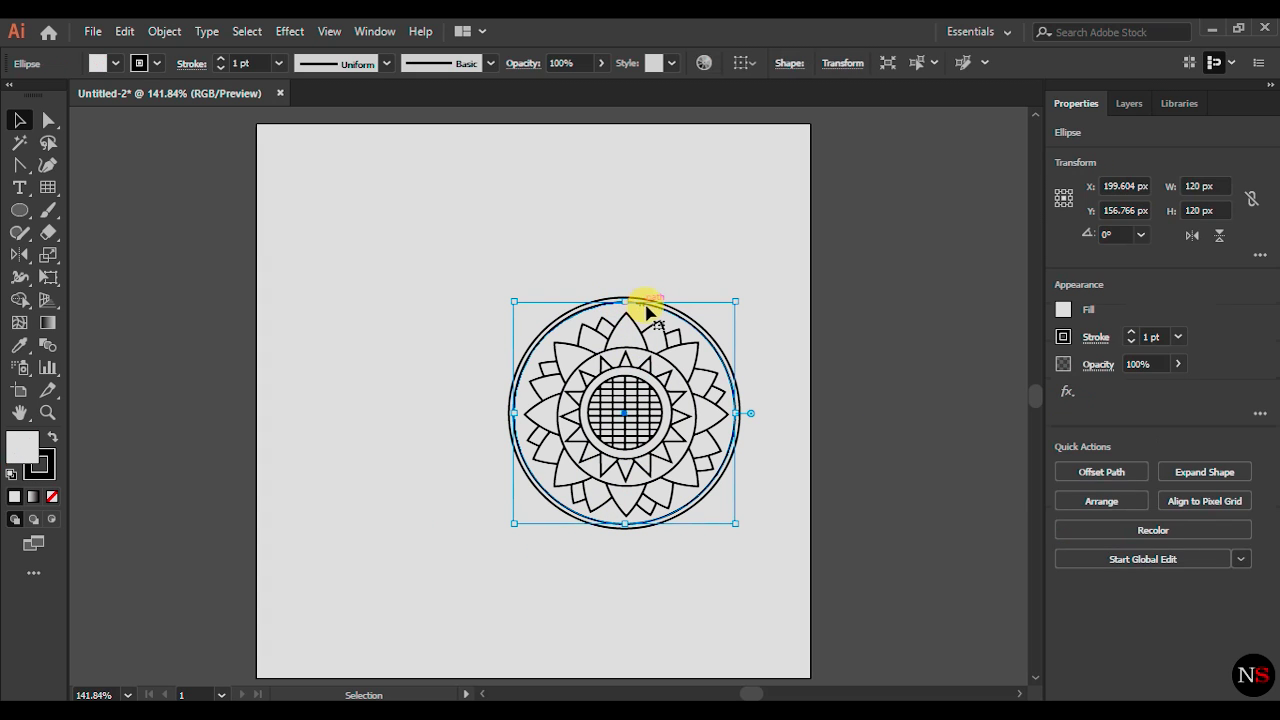
click(1066, 310)
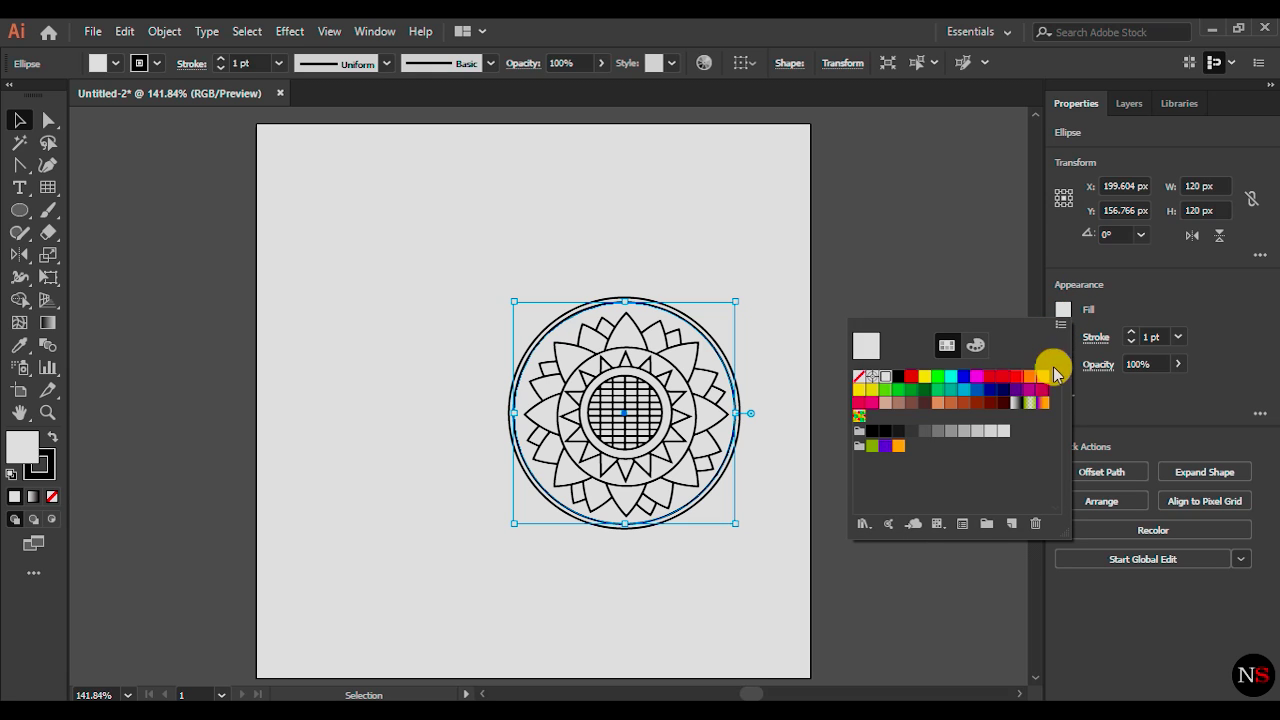
click(1040, 391)
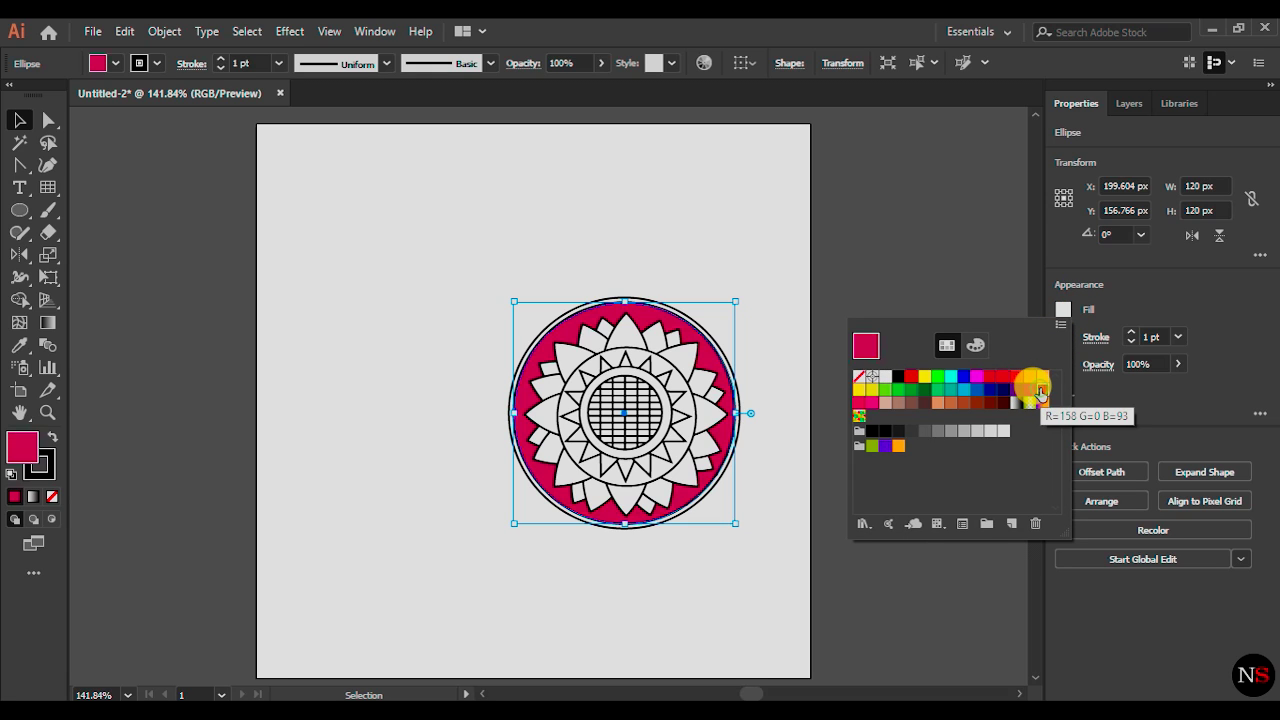
click(777, 334)
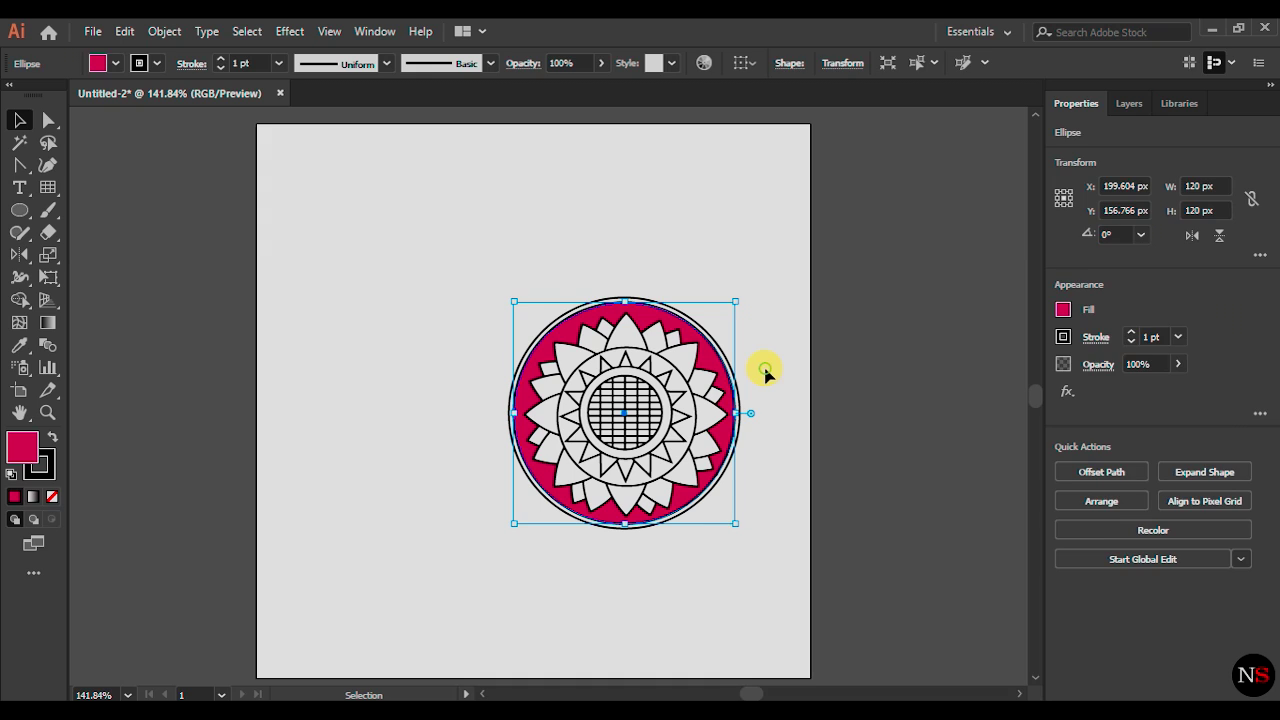
Change the stroke of the outermost 125 px circle to the same crimson swatch
click(740, 386)
click(740, 405)
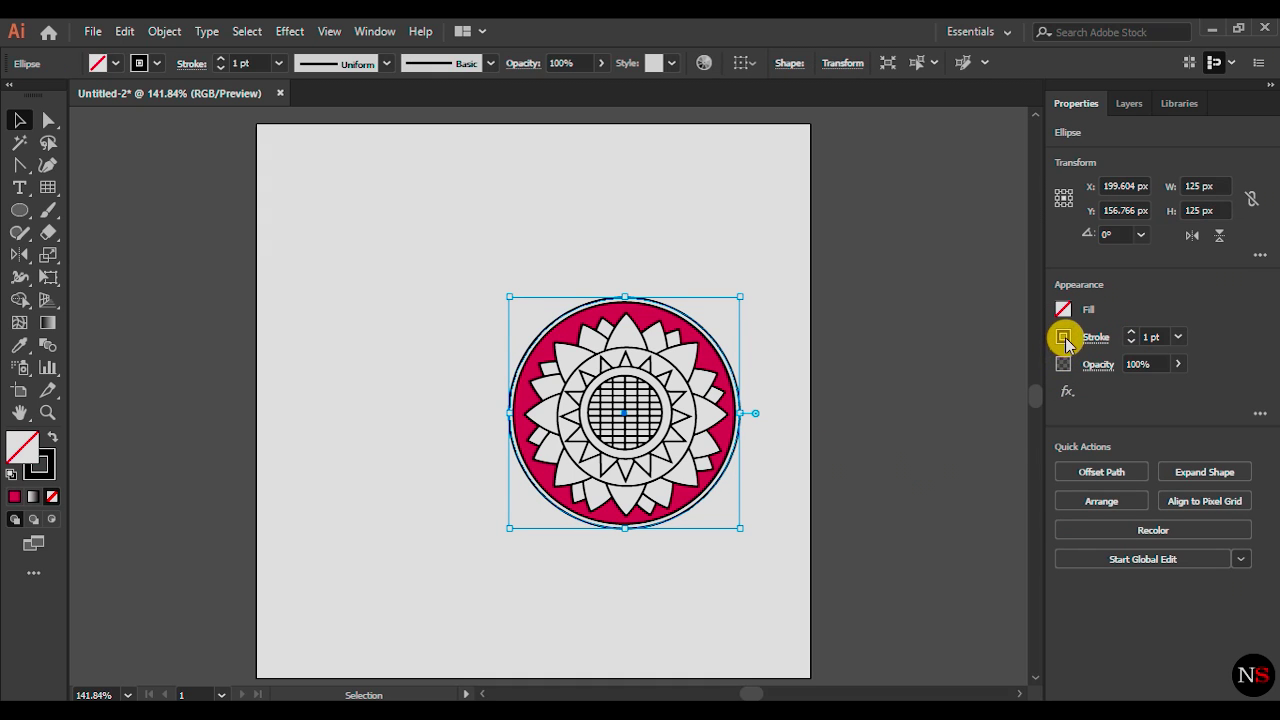
click(1063, 337)
click(1041, 424)
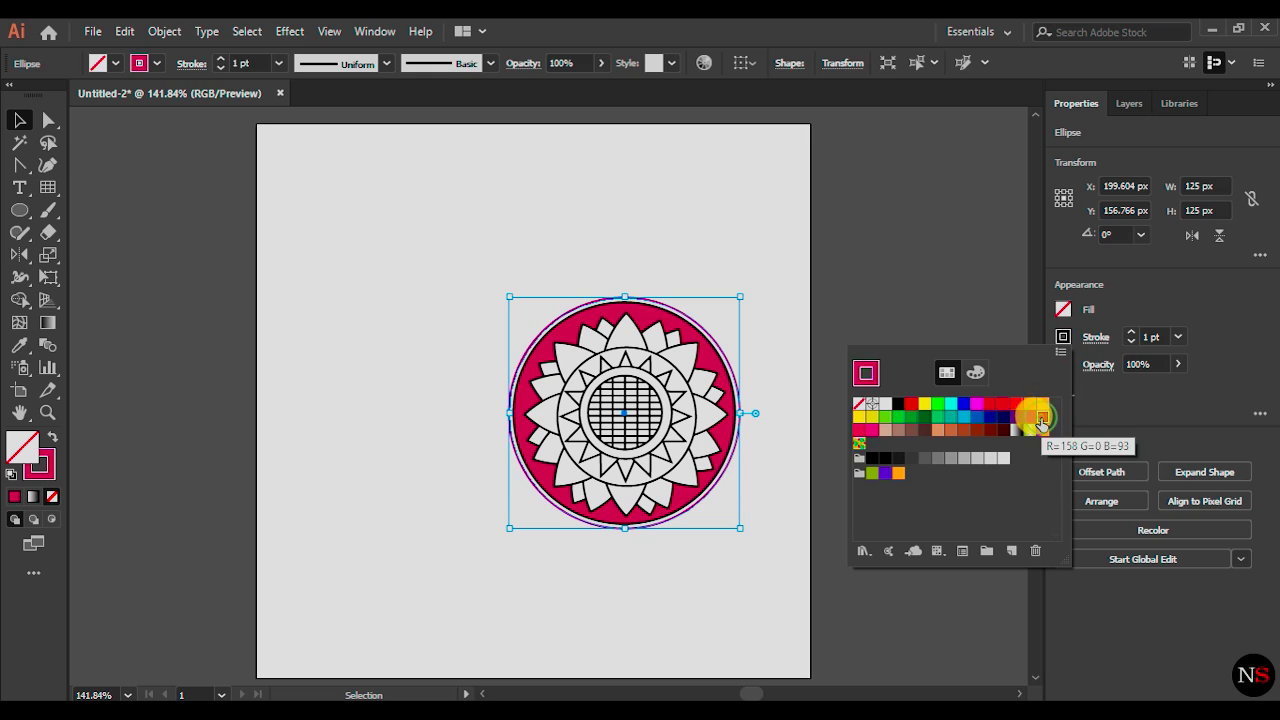
click(924, 274)
Give the front group of large pointed petals a crimson stroke
drag(706, 431, 714, 421)
click(722, 440)
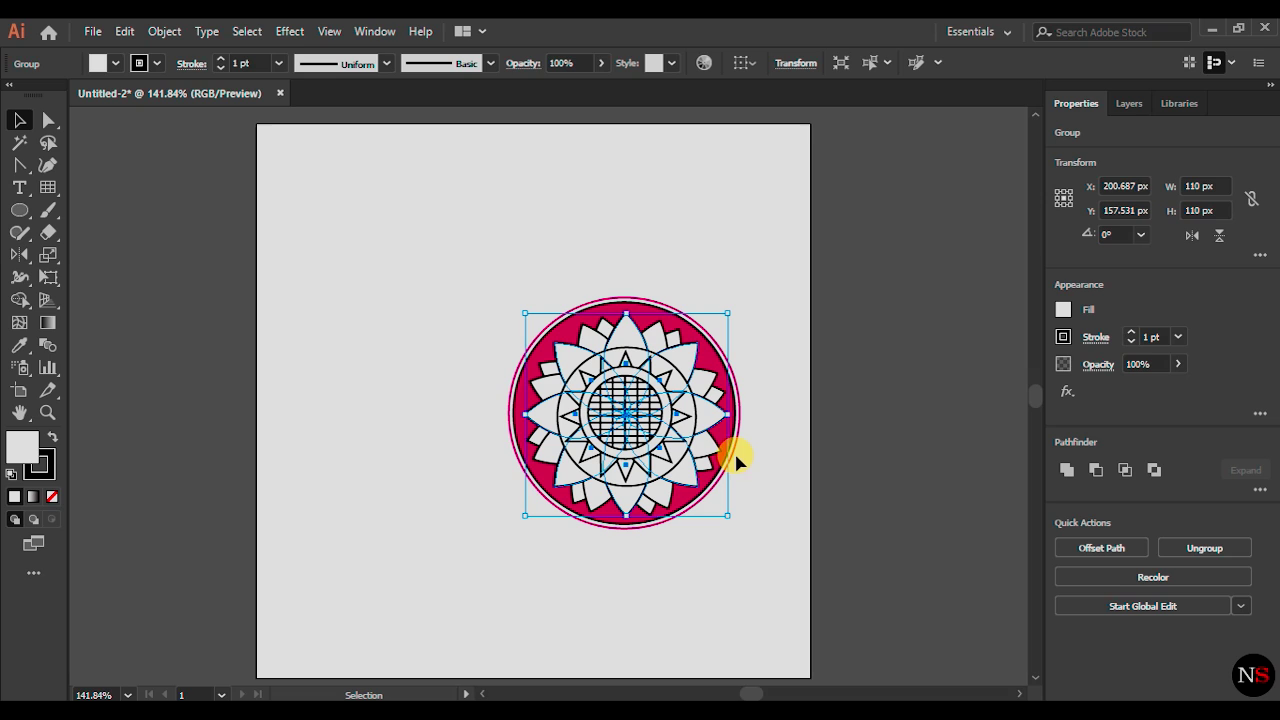
click(1063, 336)
click(1042, 417)
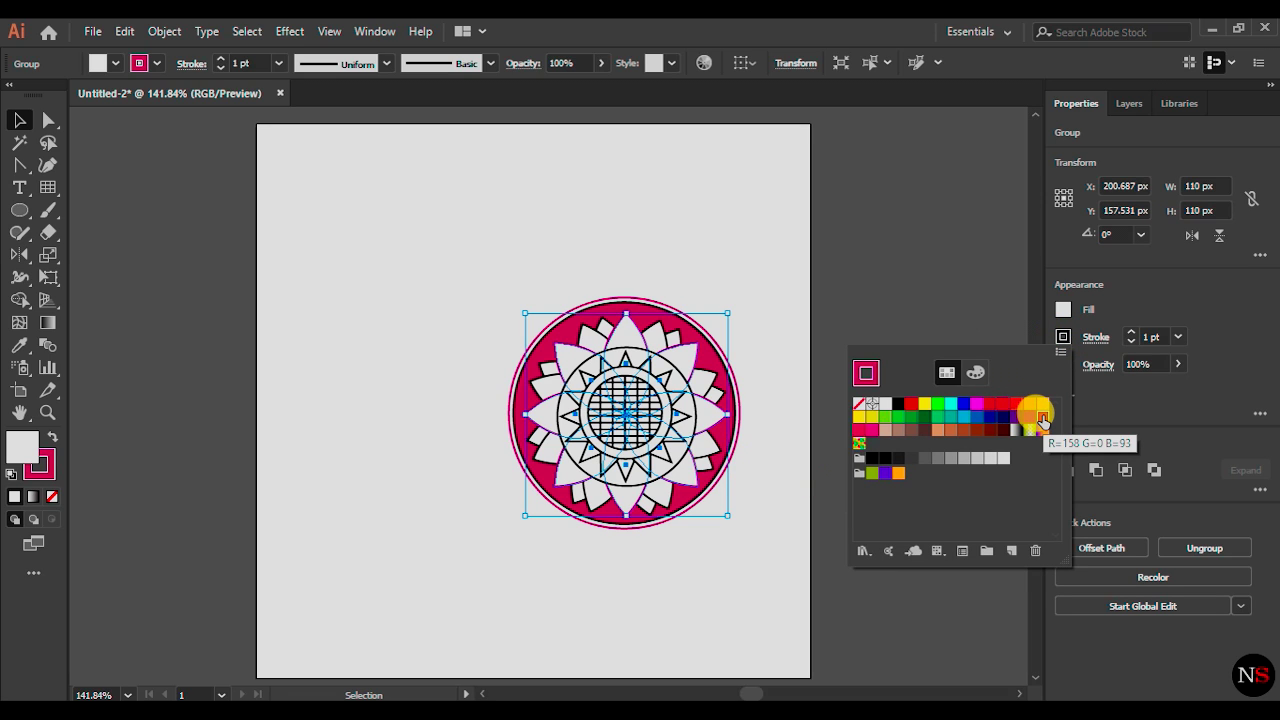
click(911, 311)
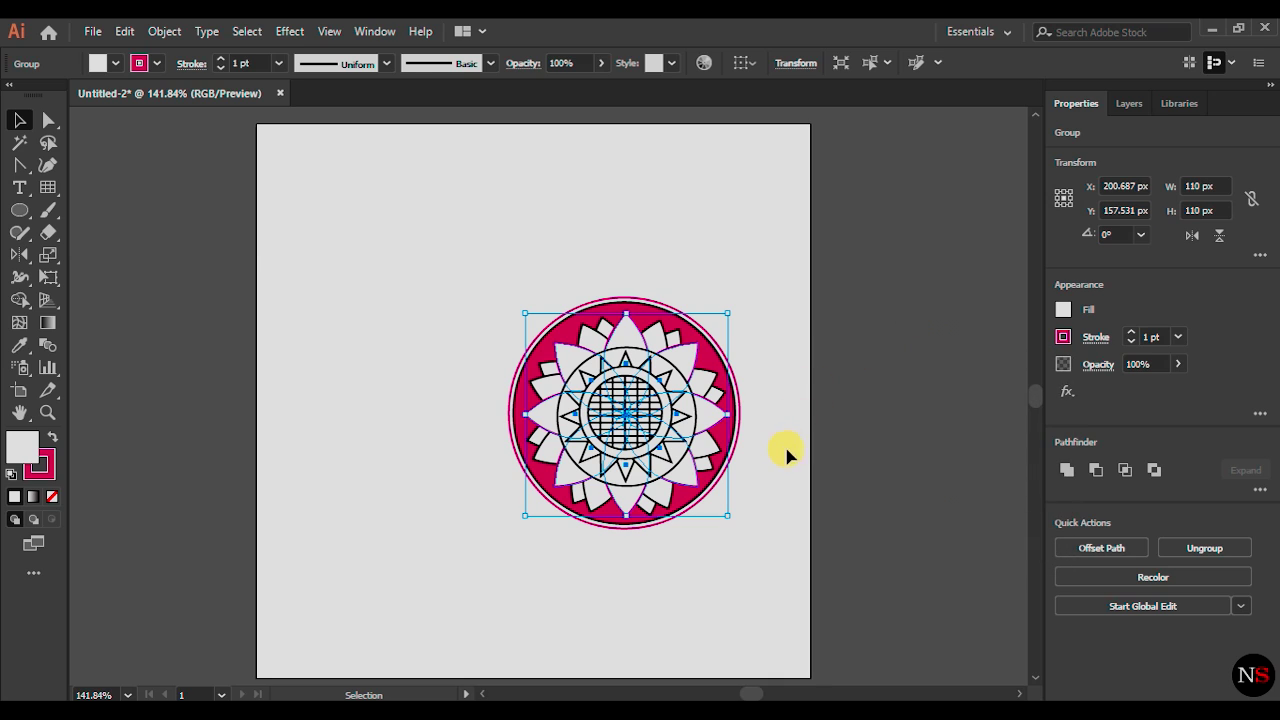
click(755, 515)
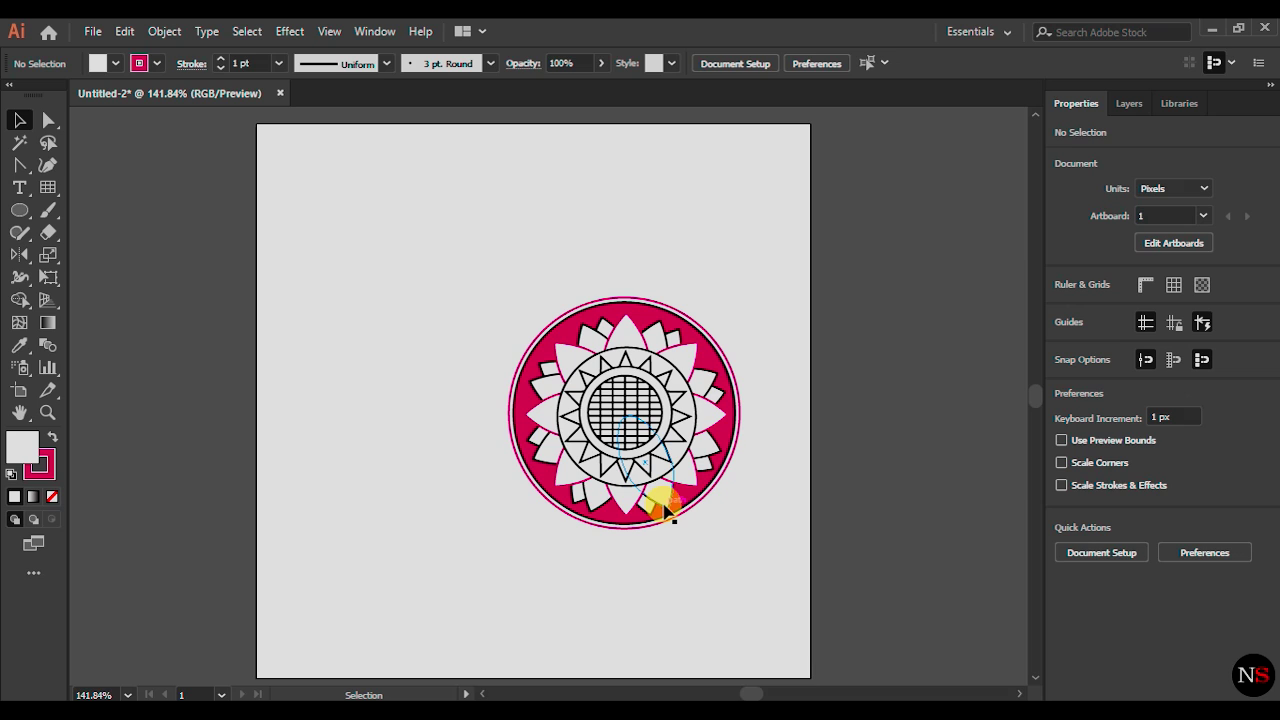
Give the two outer petal groups behind the front petals, middle and rearmost, a crimson stroke
click(663, 510)
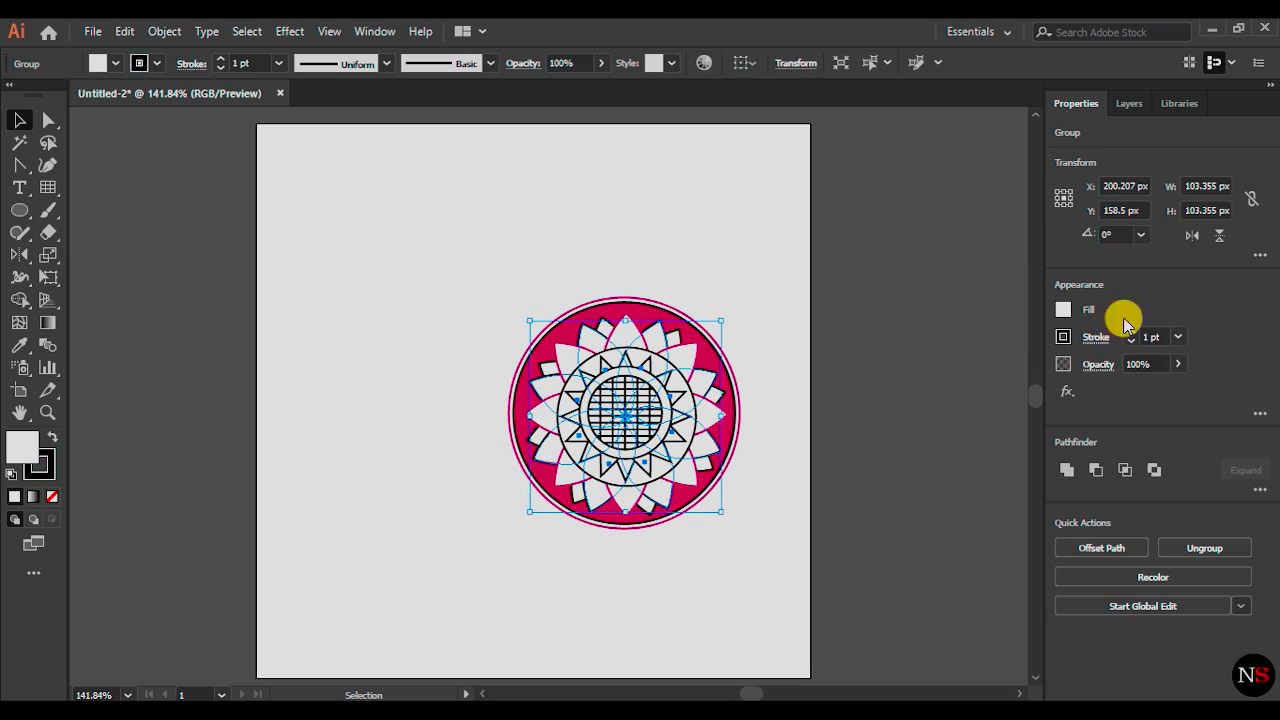
click(1063, 337)
click(1042, 416)
key(Escape)
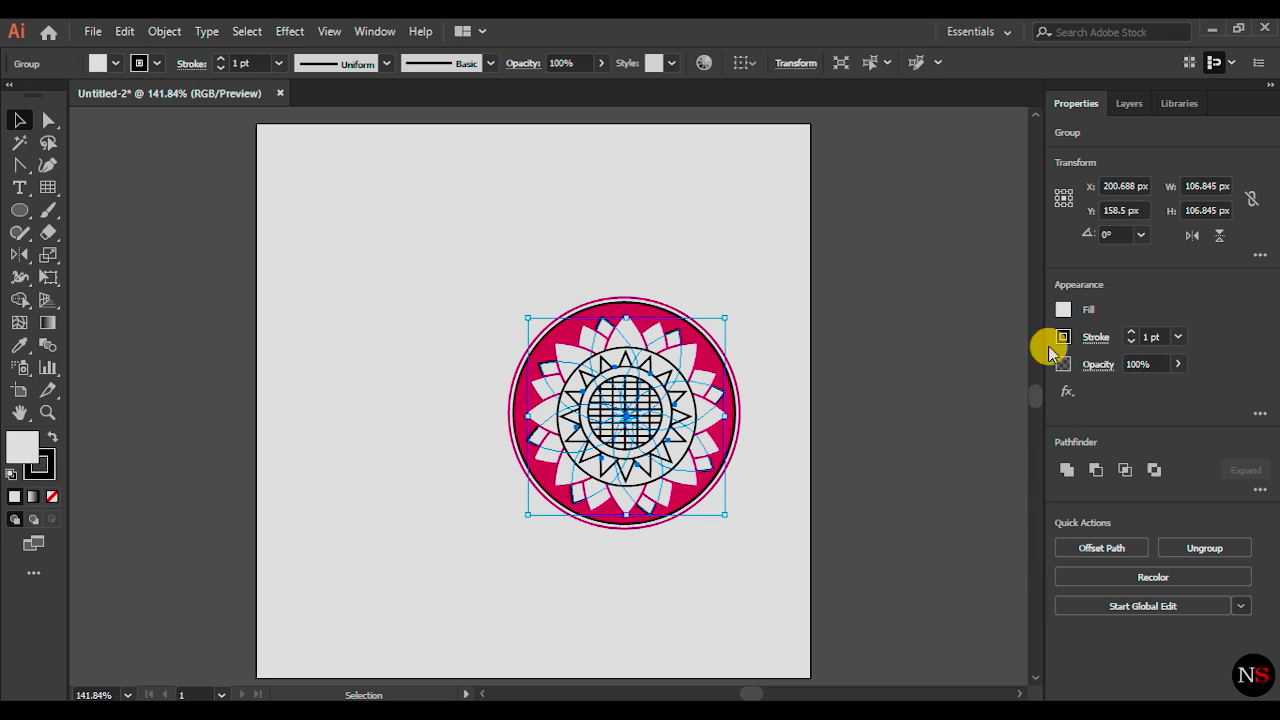
click(1065, 338)
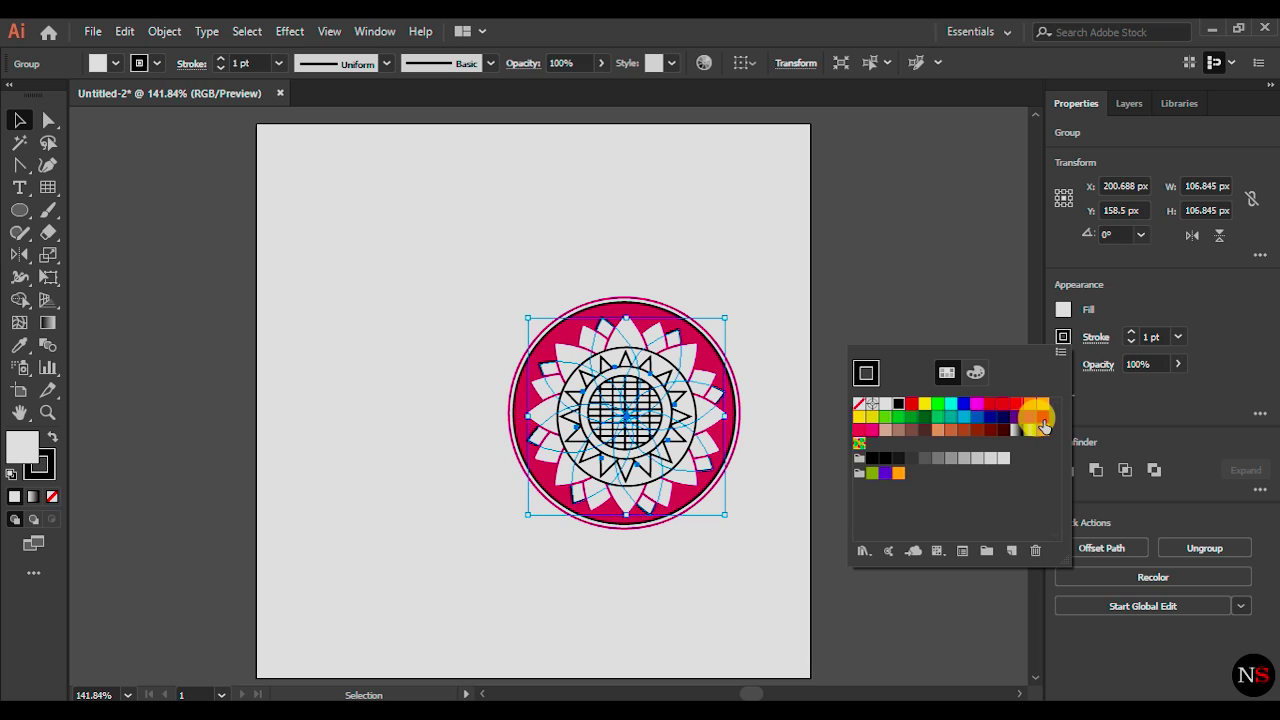
click(994, 401)
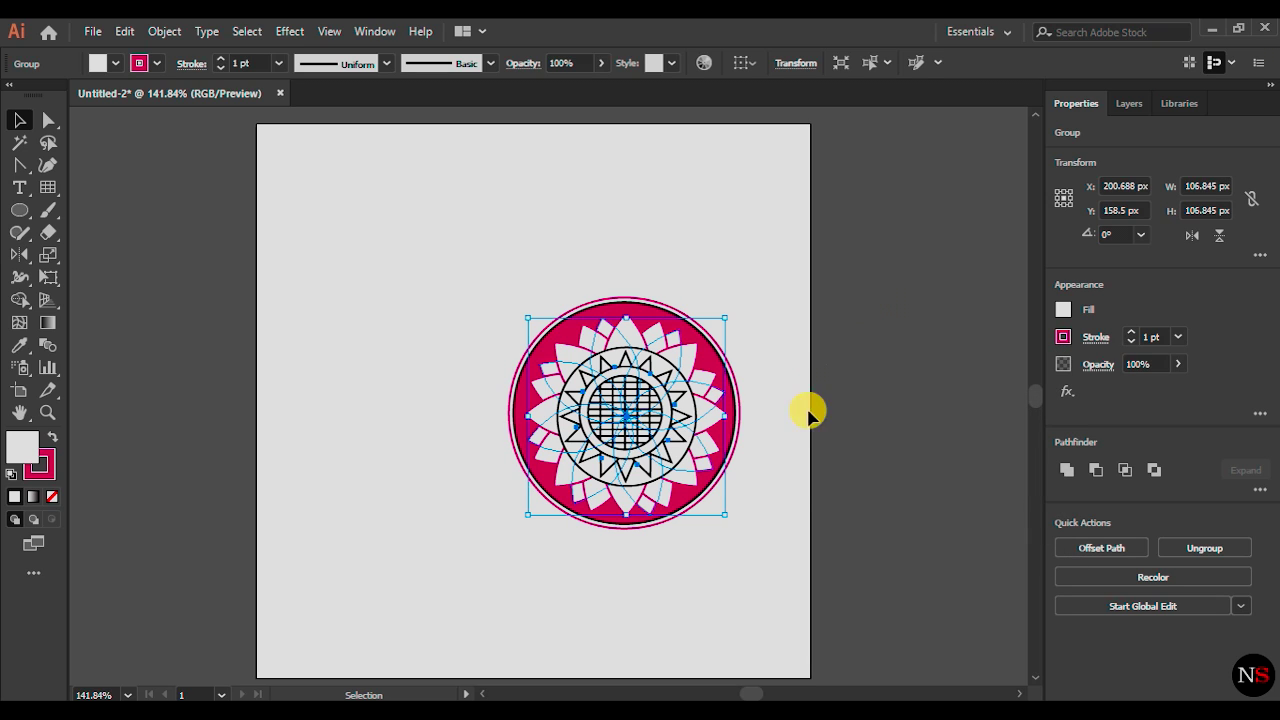
click(810, 485)
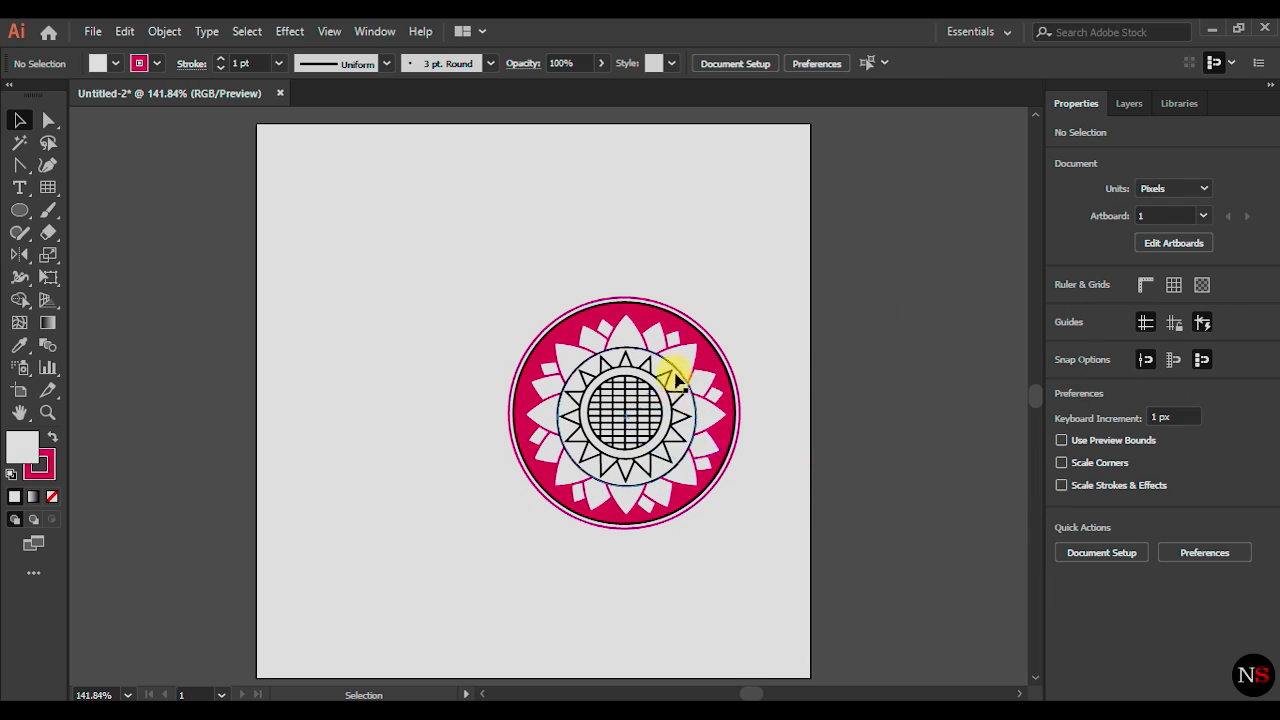
Set the stroke of the 75 px circle to the crimson swatch
click(694, 408)
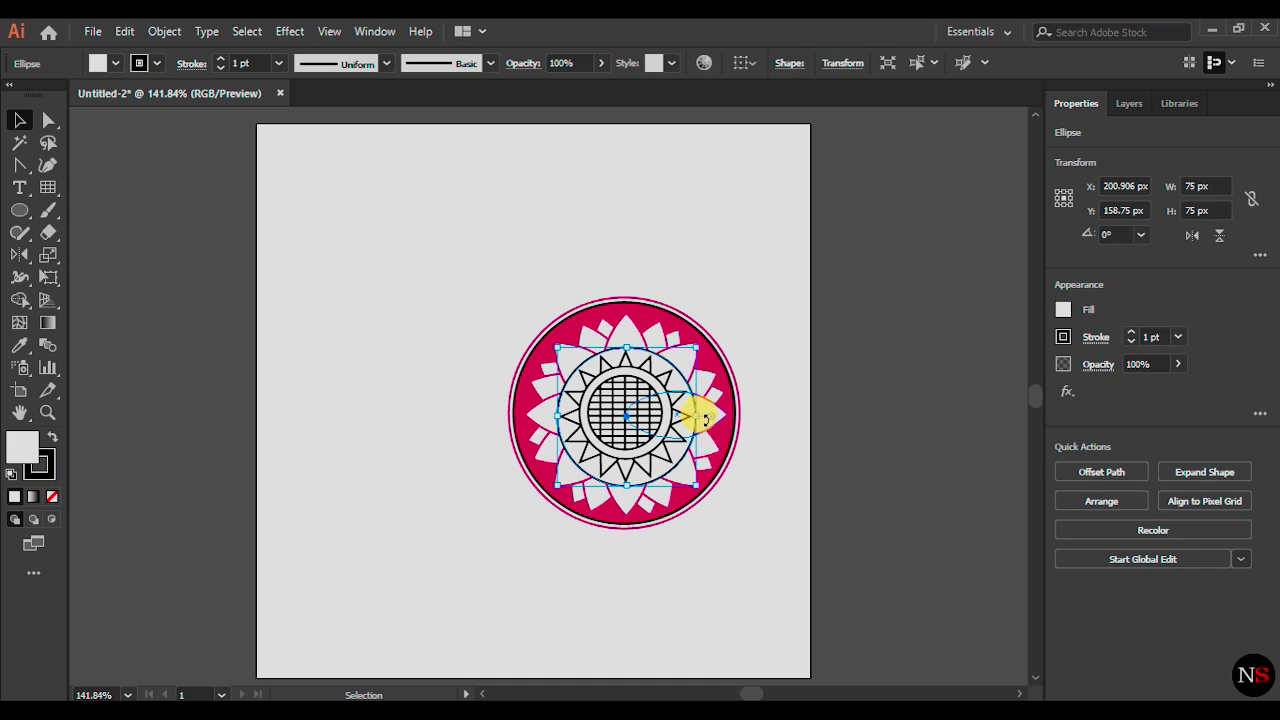
click(1064, 336)
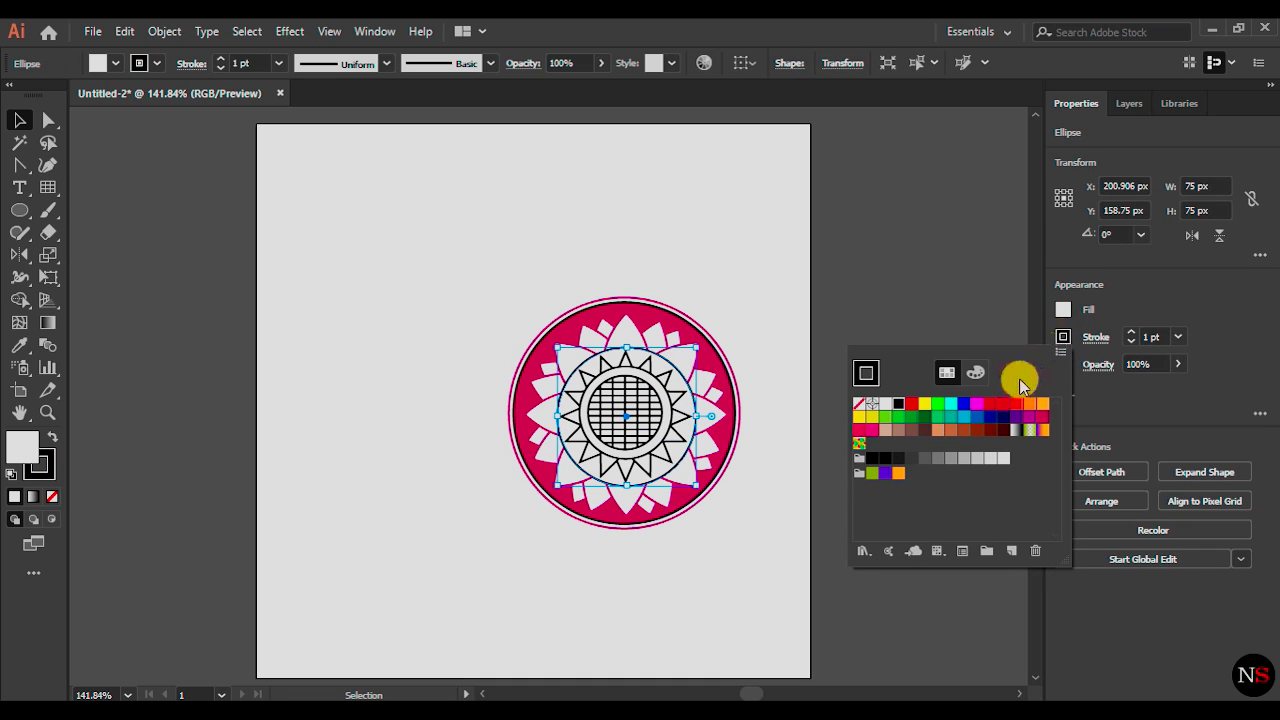
click(1040, 414)
click(920, 300)
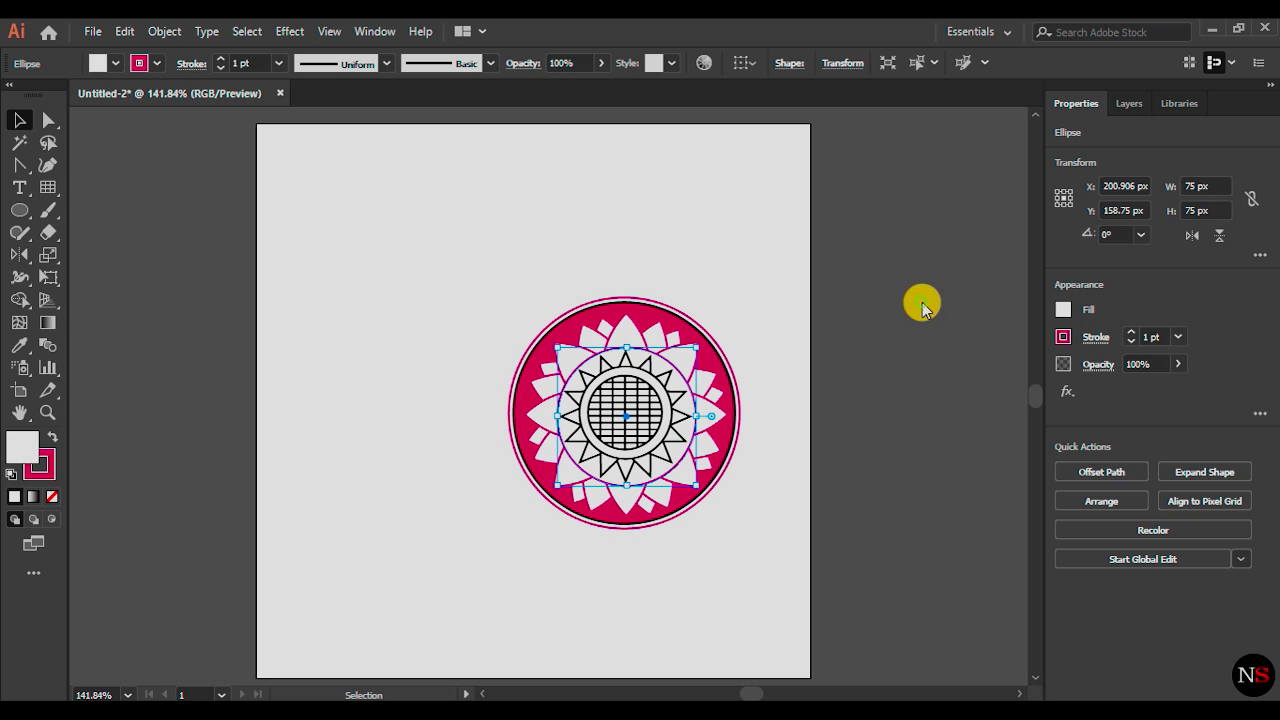
Recolour the outlines of the small pointed petals inside the 75 px circle to crimson
click(680, 432)
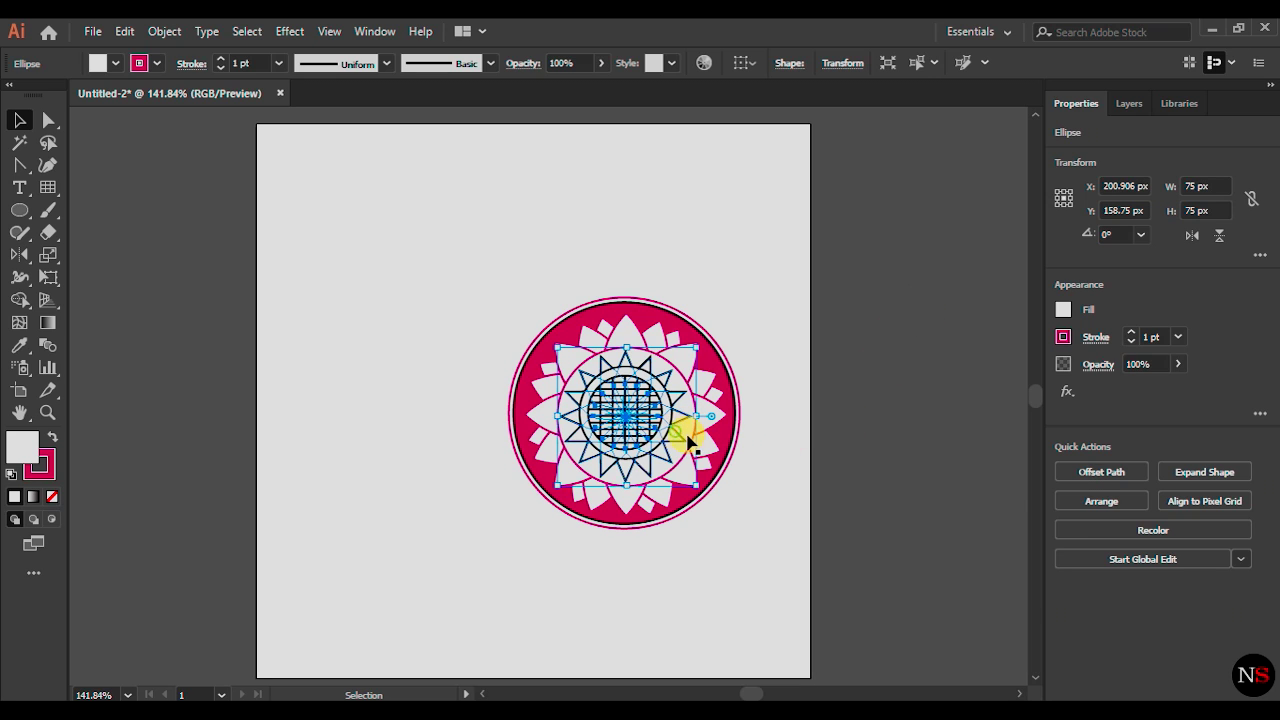
click(1064, 337)
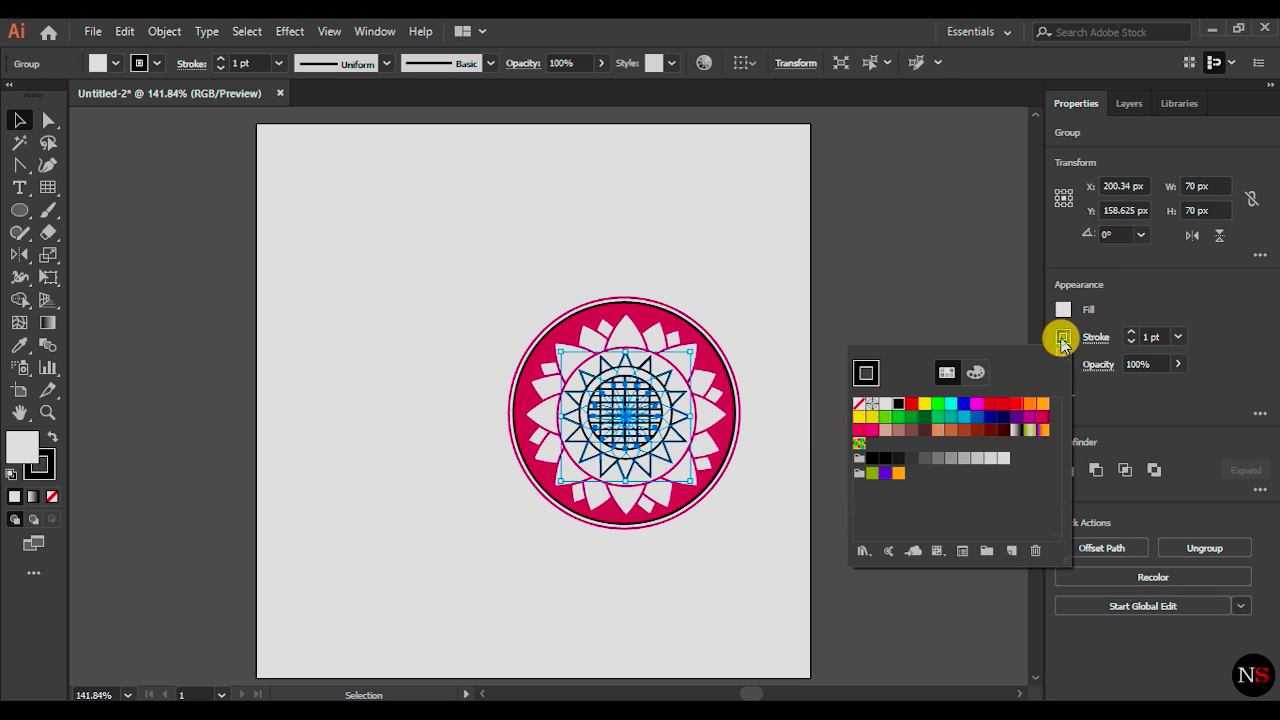
click(1042, 416)
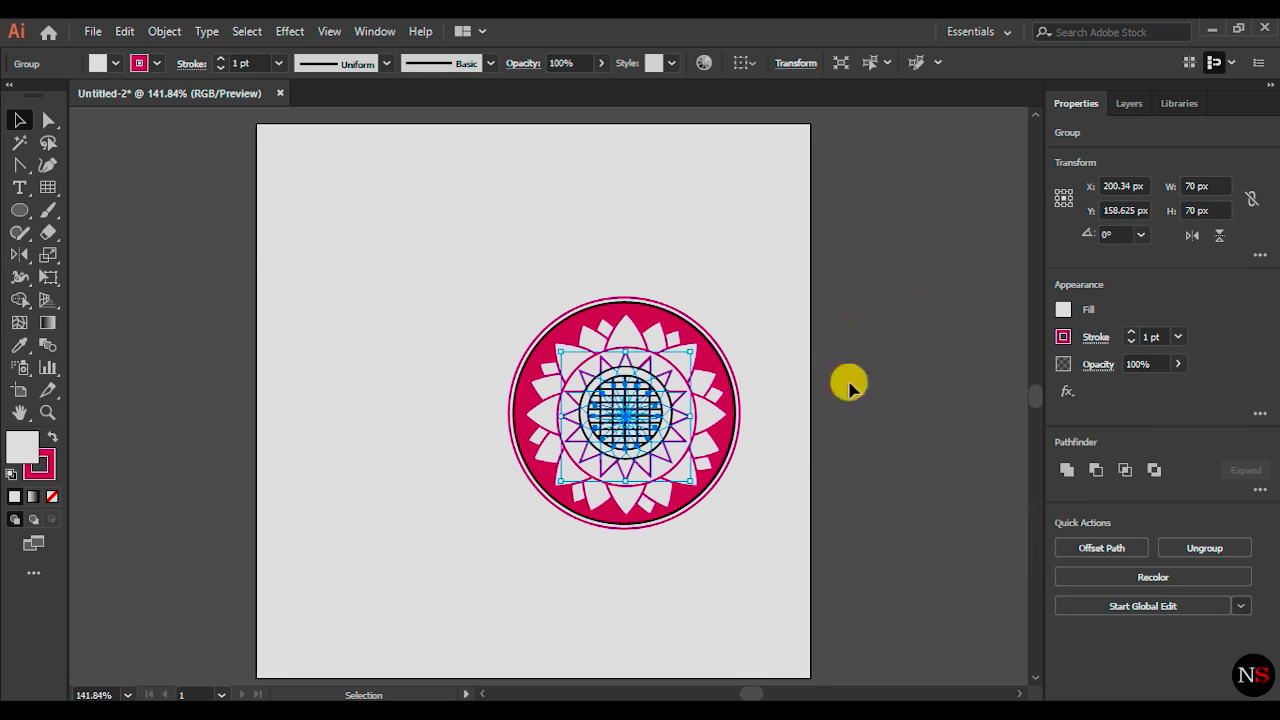
click(800, 452)
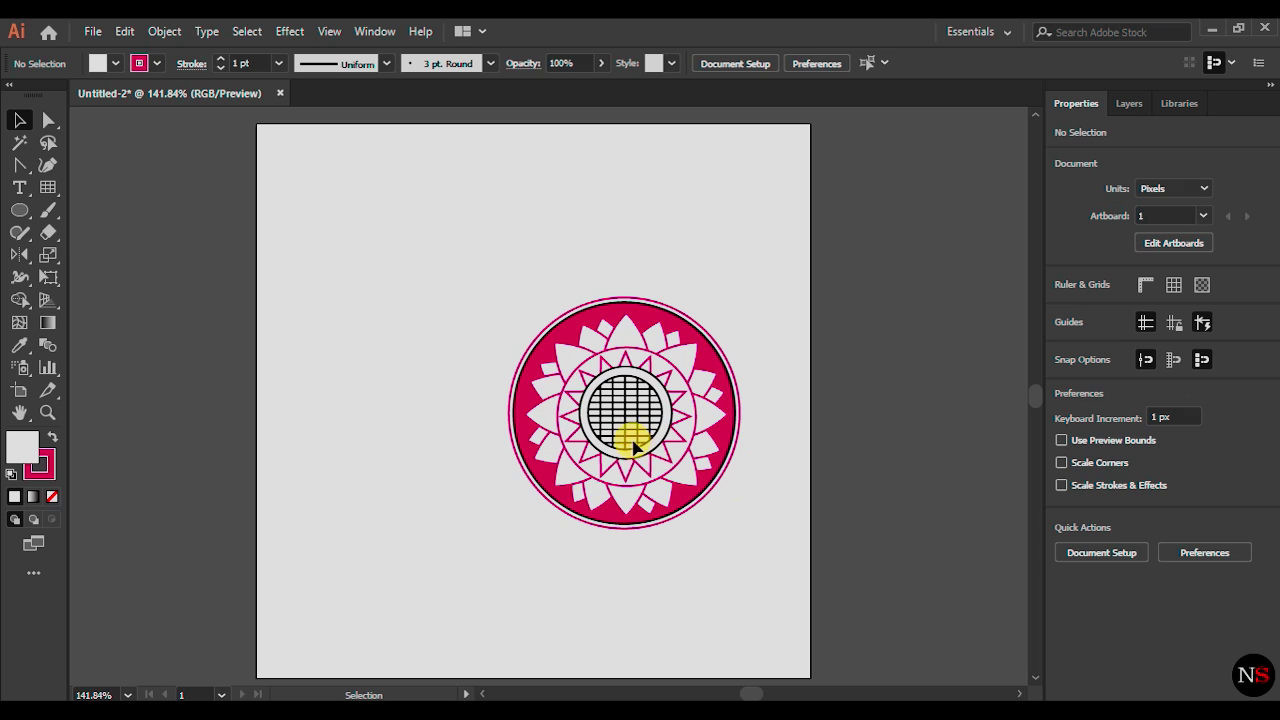
Change the 50 px circle's stroke colour to crimson
click(635, 462)
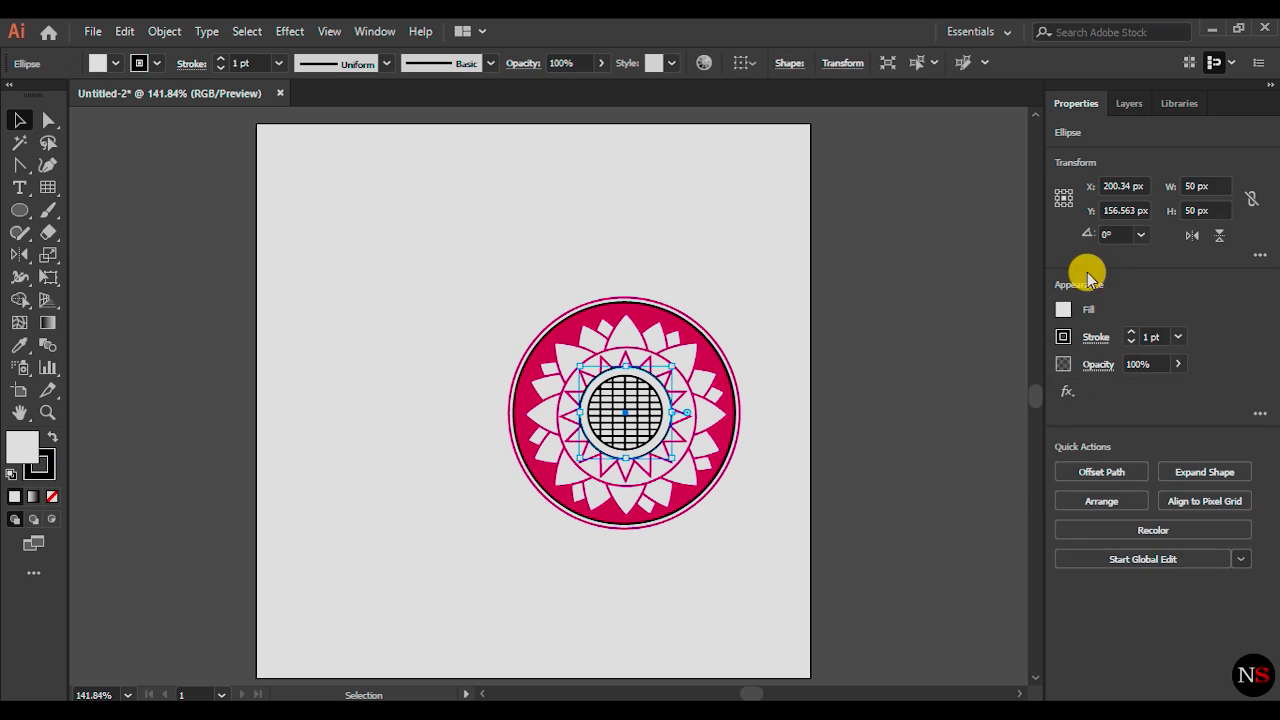
click(1063, 337)
click(1038, 416)
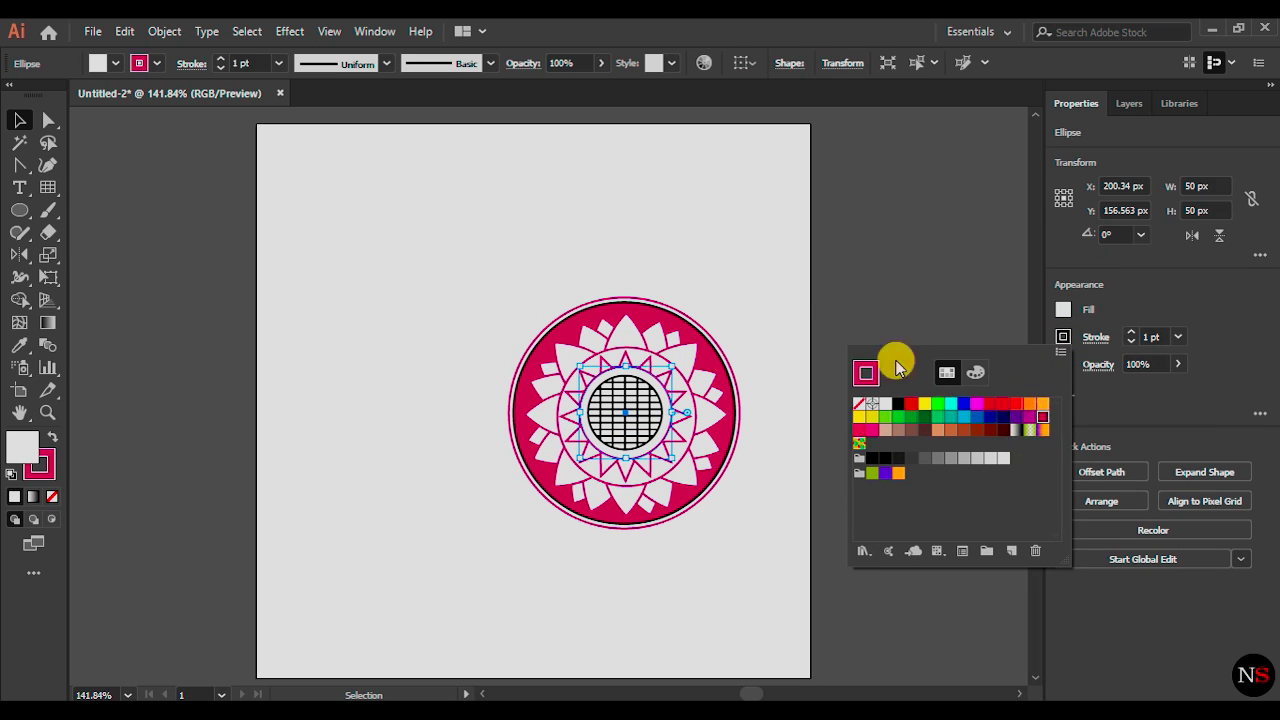
click(757, 518)
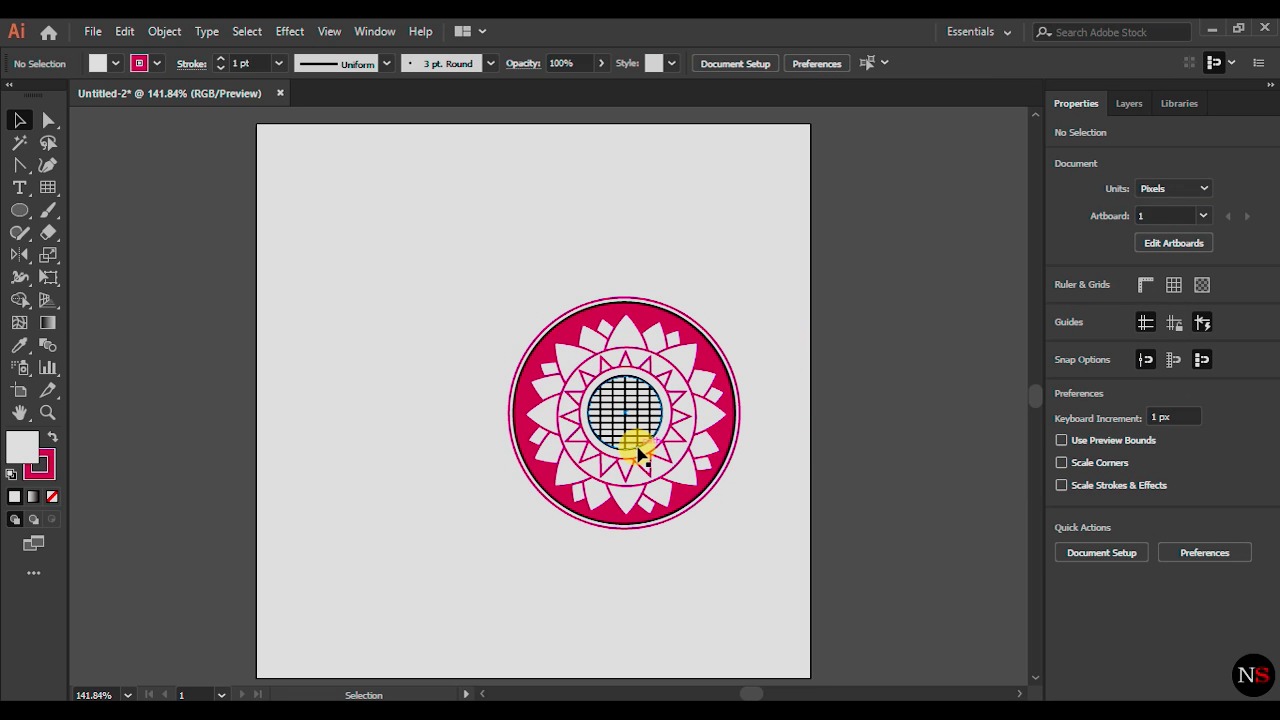
Apply the crimson stroke to the clipped grid circle at the mandala's centre
click(638, 453)
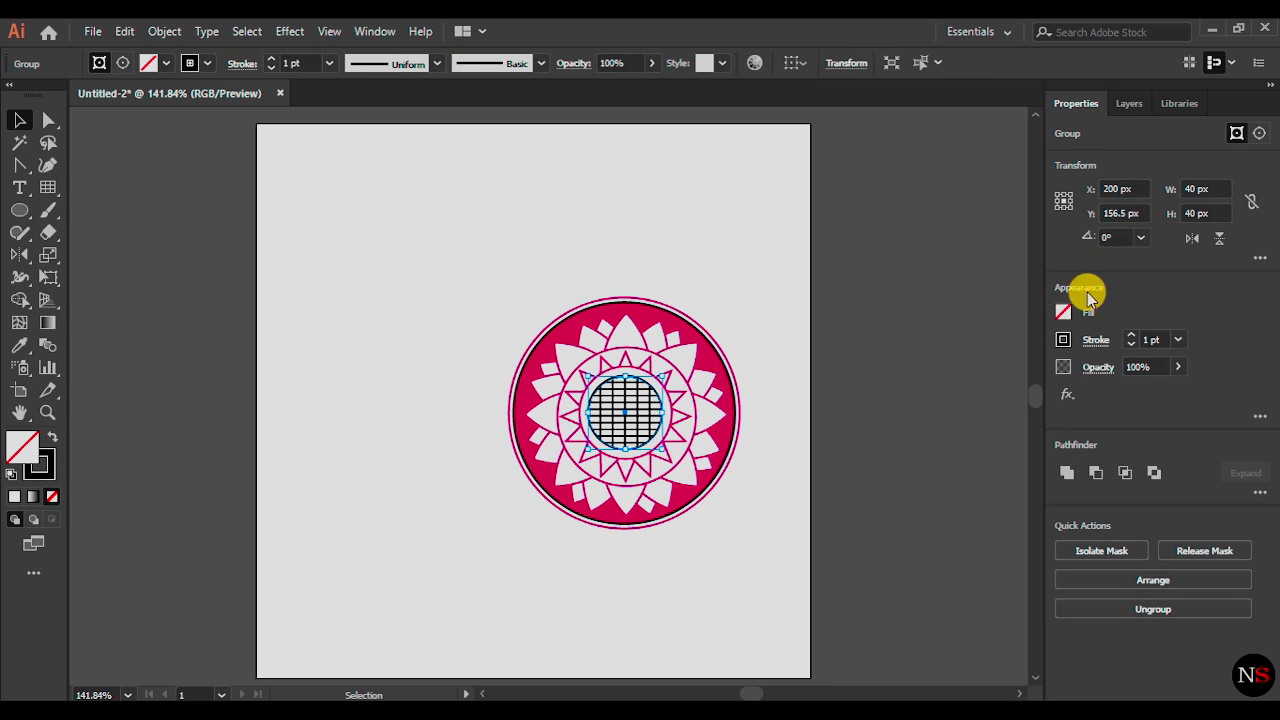
click(1063, 339)
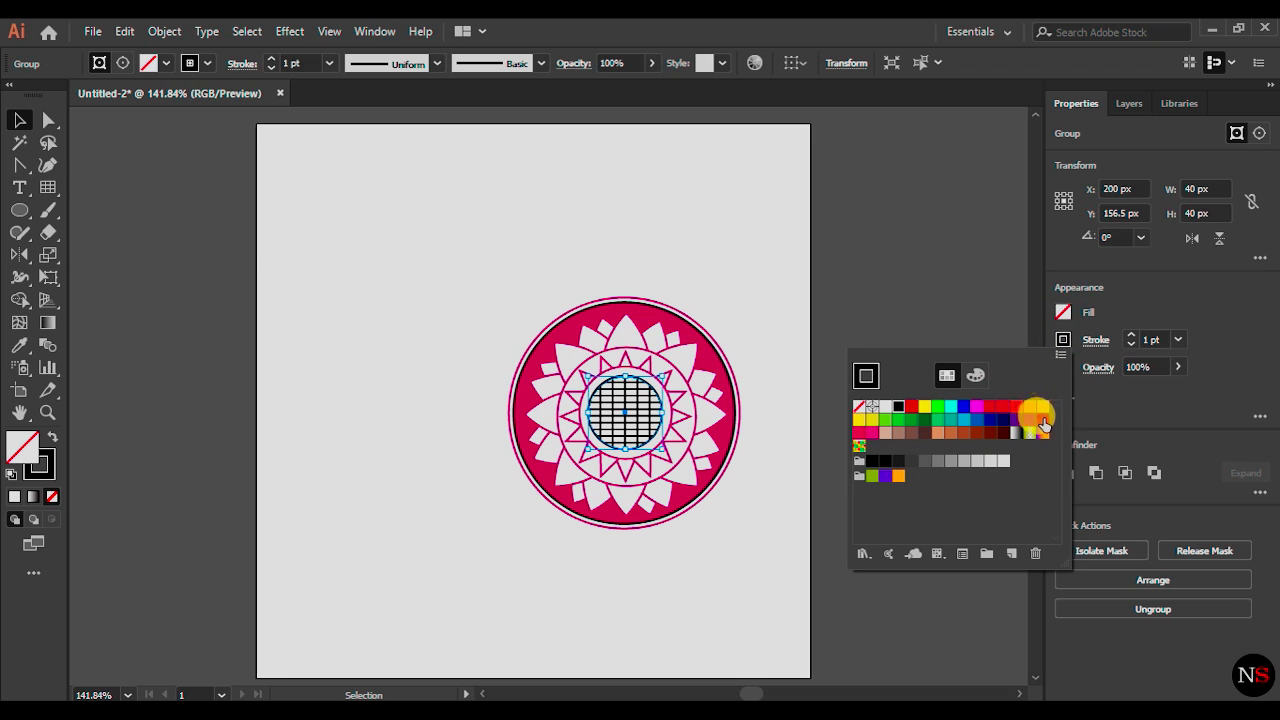
click(1042, 420)
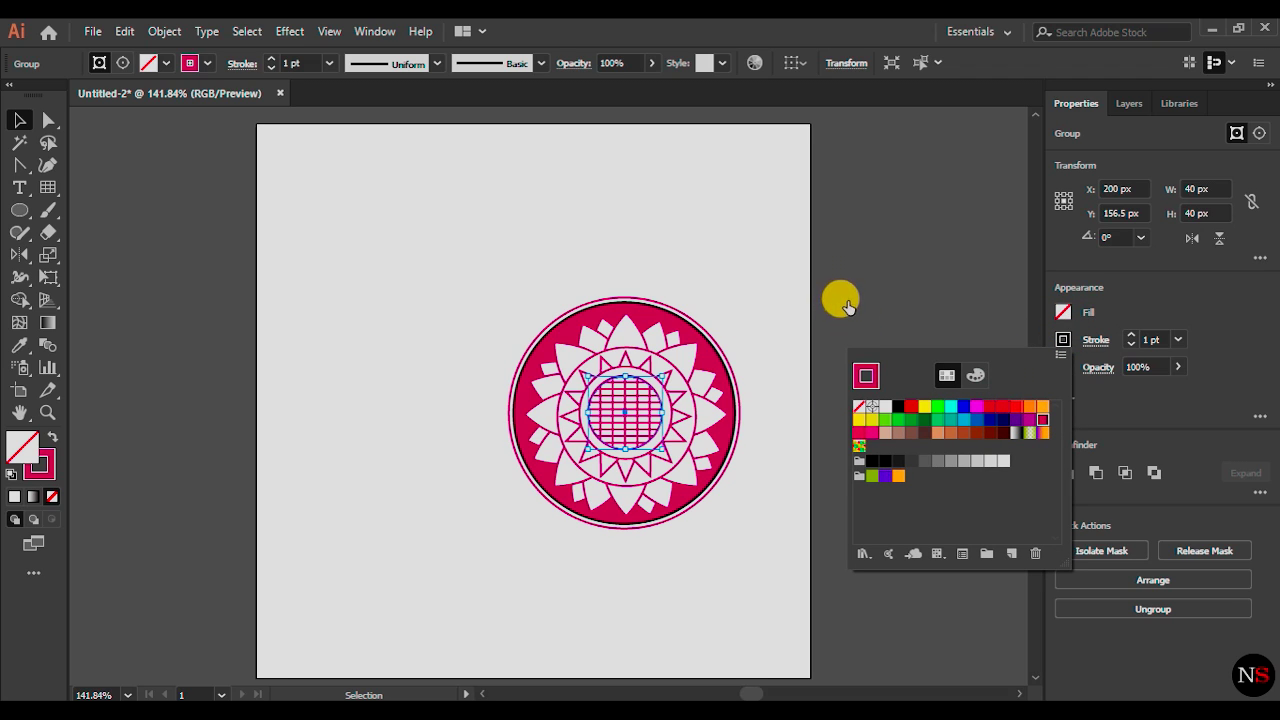
click(853, 289)
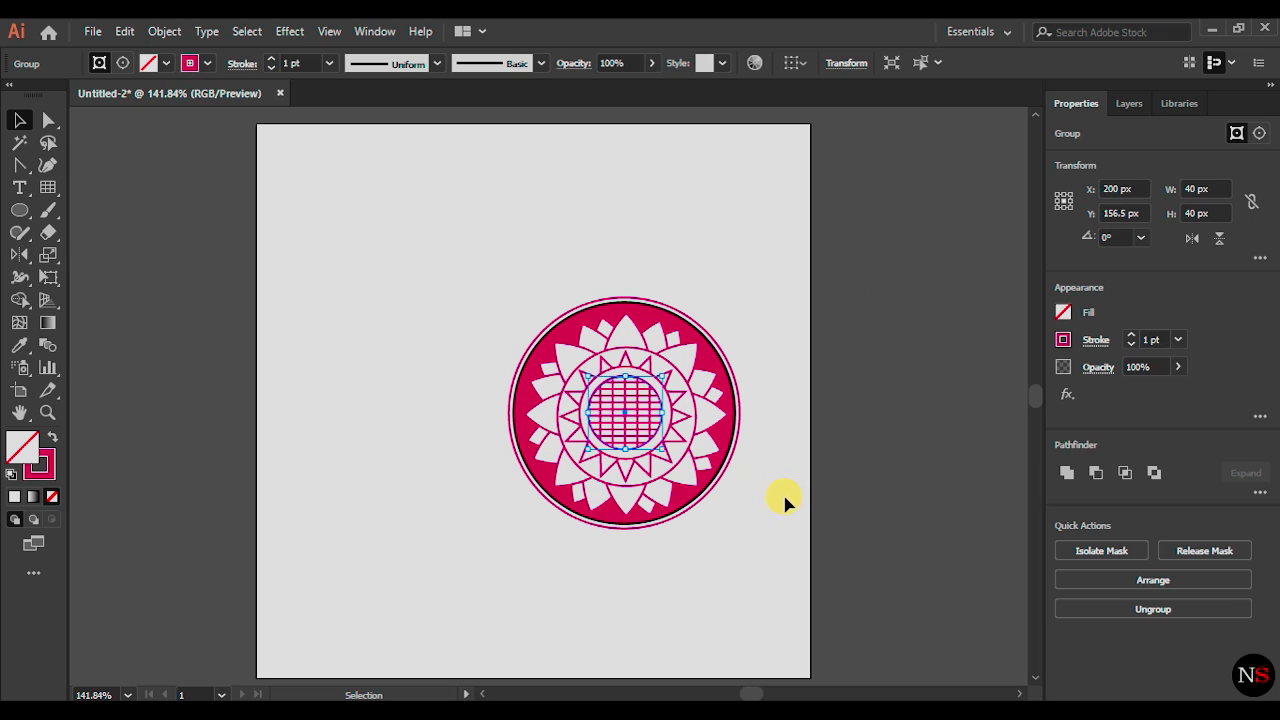
click(767, 545)
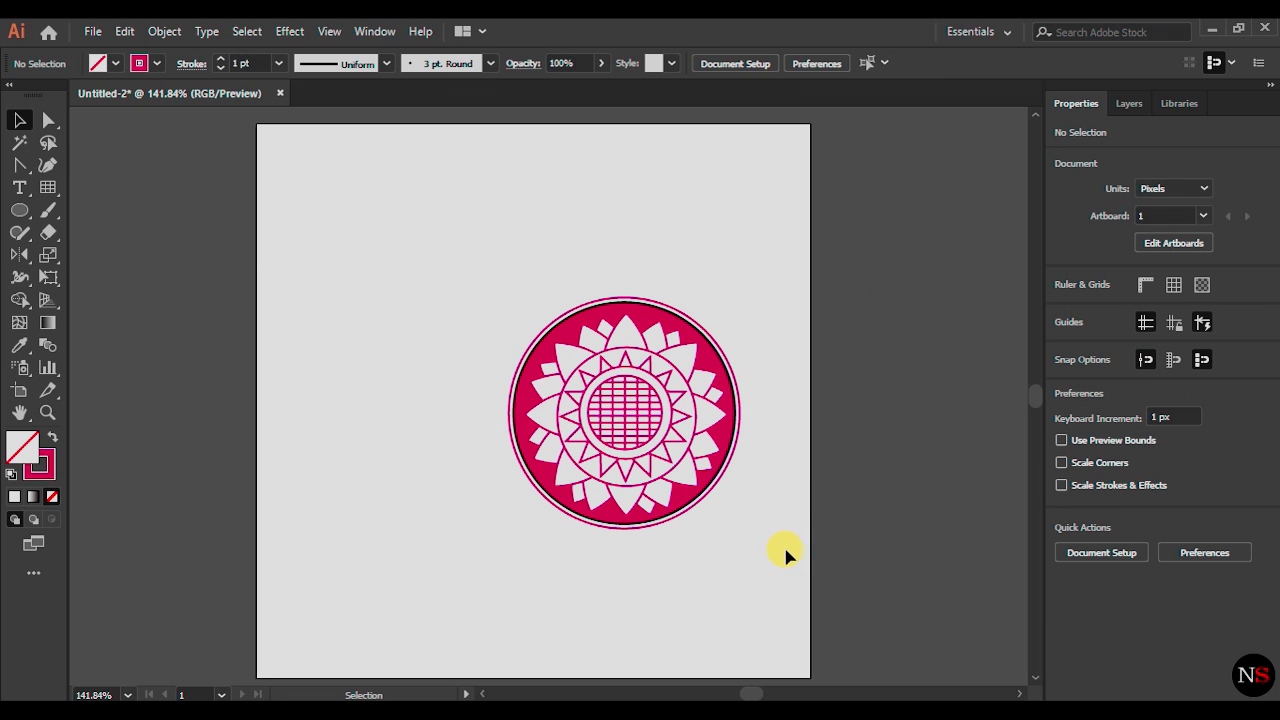
Remove the black stroke from the crimson-filled 120 px circle by setting it to None
click(705, 345)
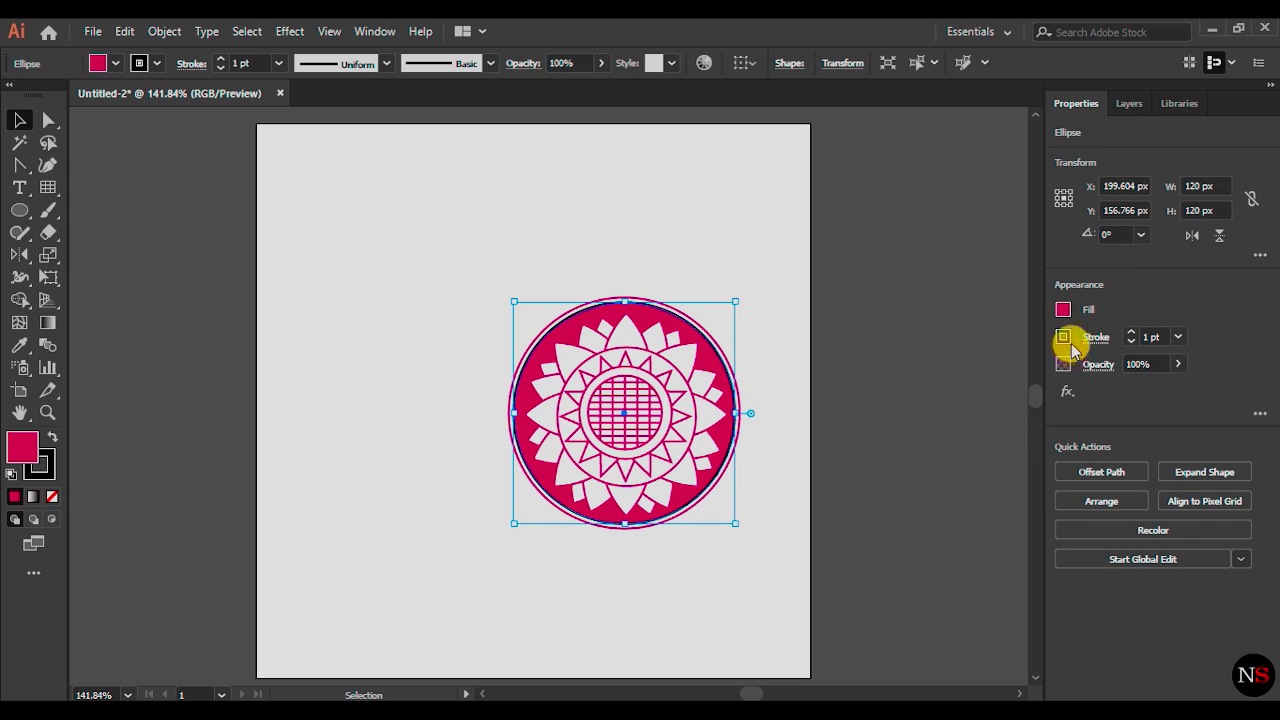
click(1063, 338)
click(859, 404)
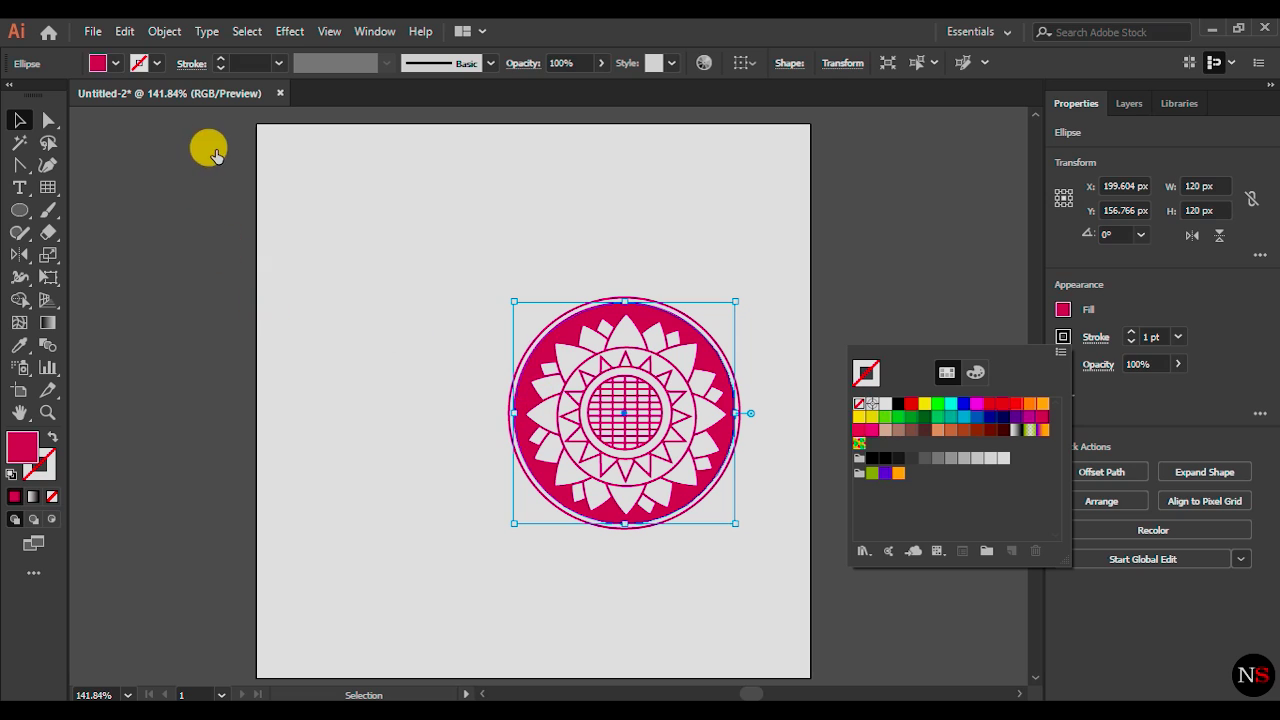
click(22, 126)
click(371, 314)
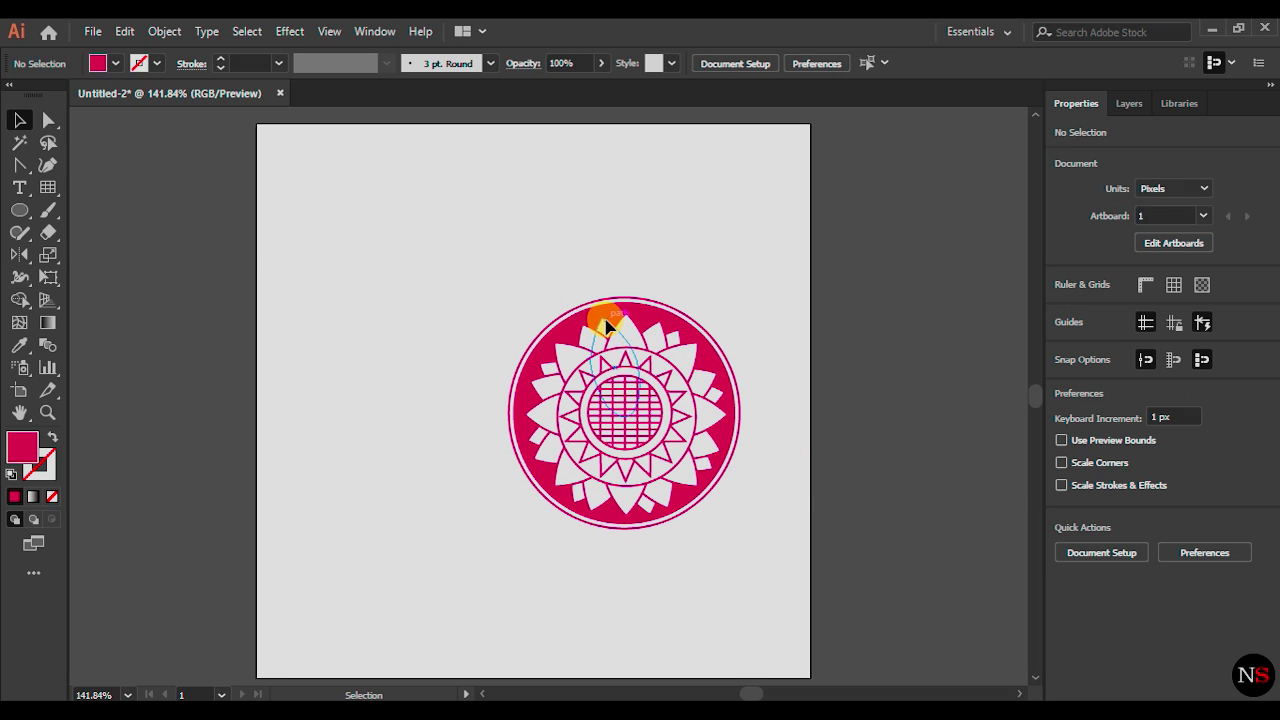
Apply a Multiply drop shadow to the rearmost petal group with 75% opacity, 1 px X and Y offsets and 5 px blur
click(606, 326)
click(290, 32)
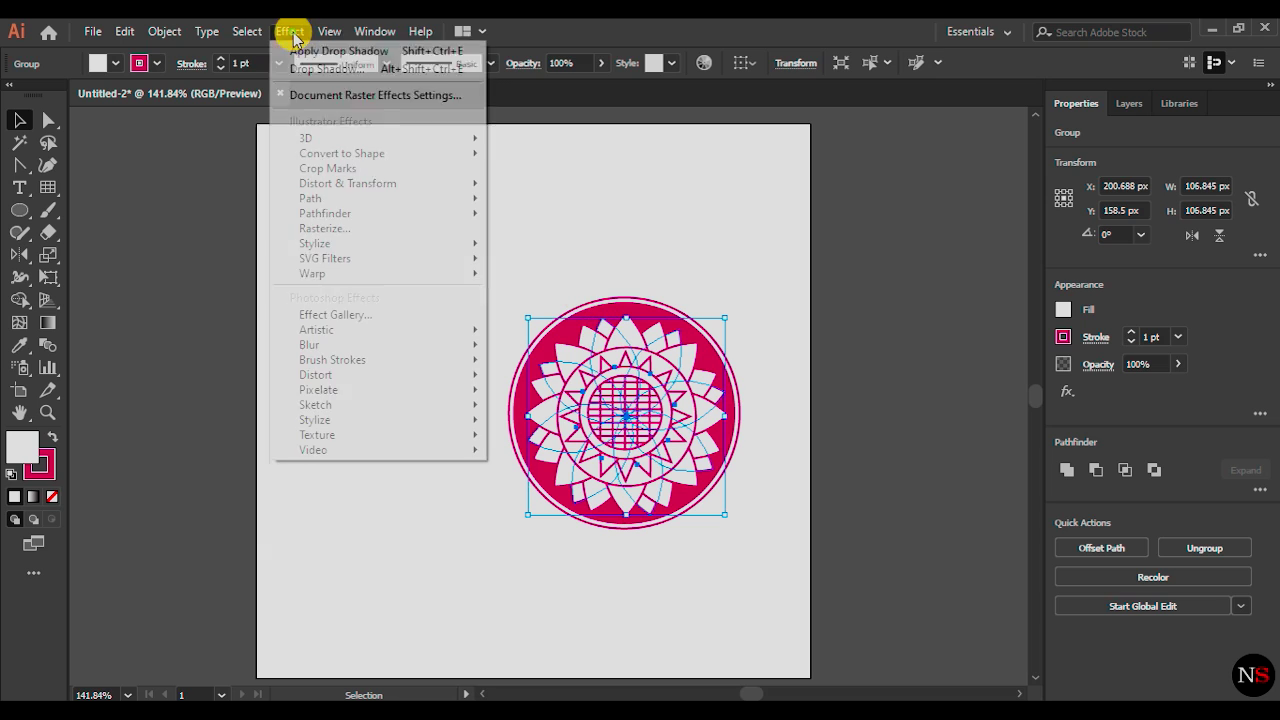
mouse_move(320, 244)
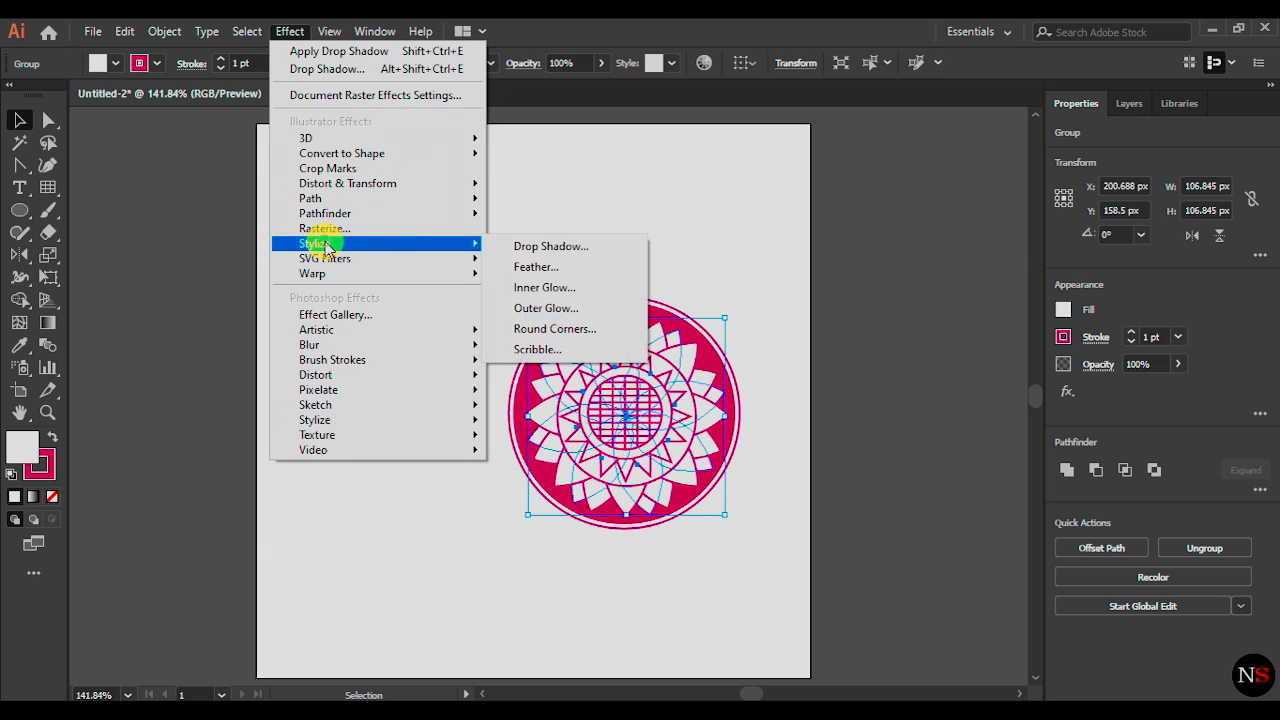
click(518, 256)
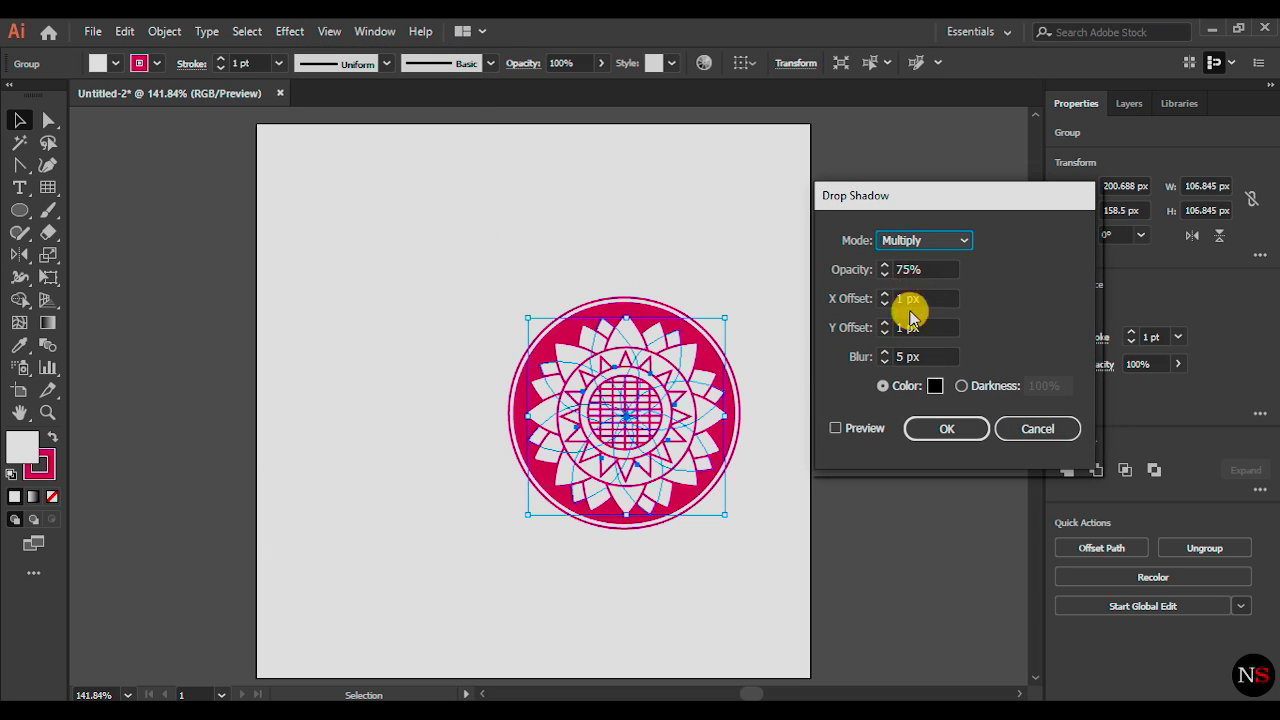
click(938, 430)
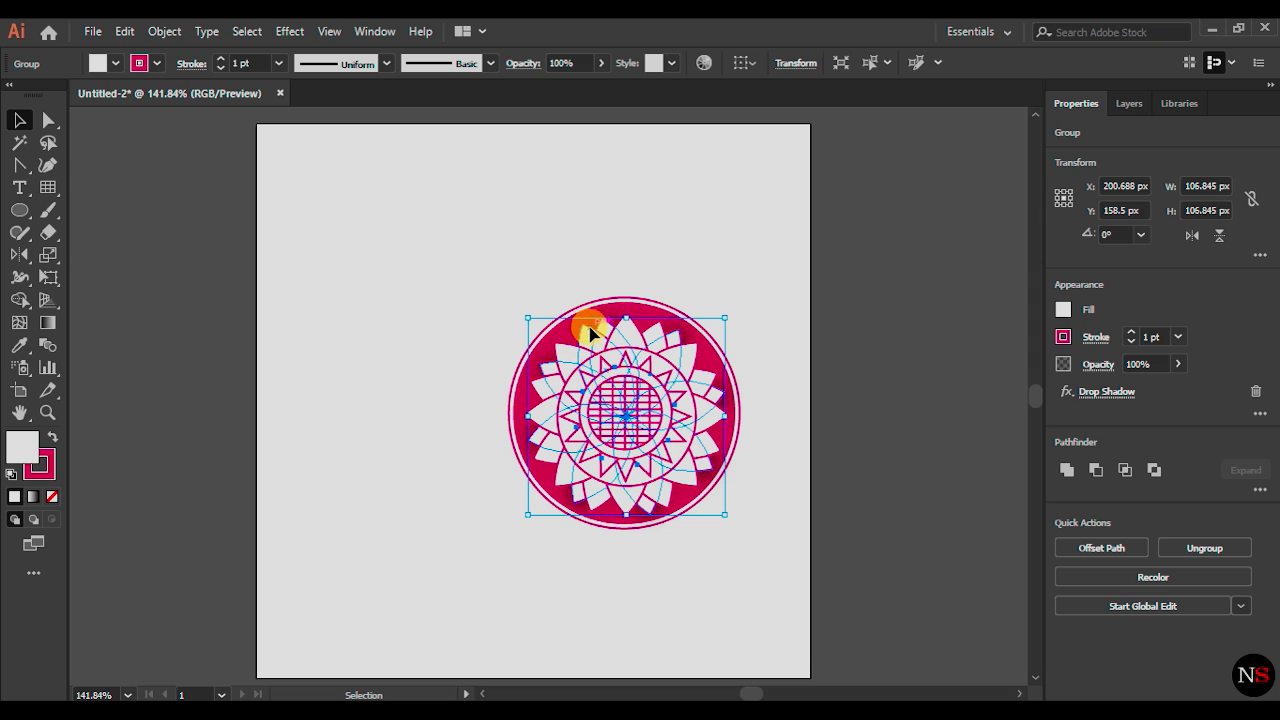
Give the middle petal group a Multiply drop shadow with 75% opacity, 1 px offsets and 5 px blur
key(ctrl+z)
click(290, 31)
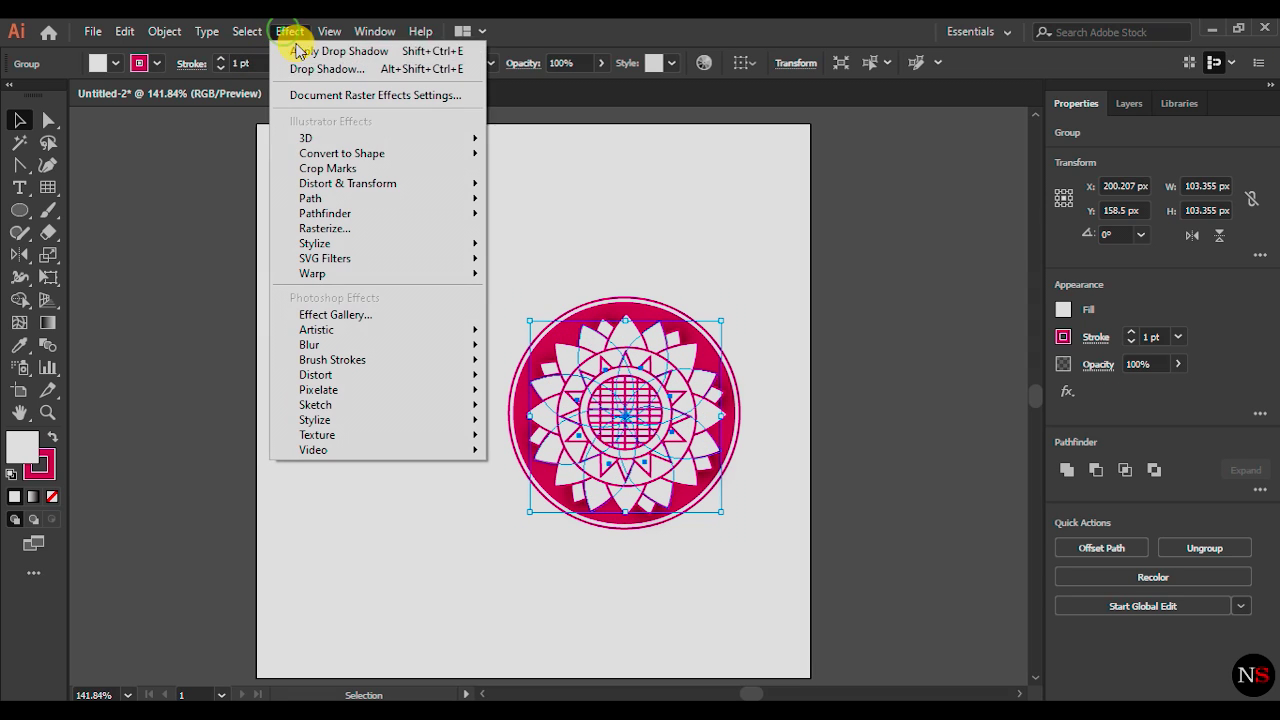
mouse_move(316, 246)
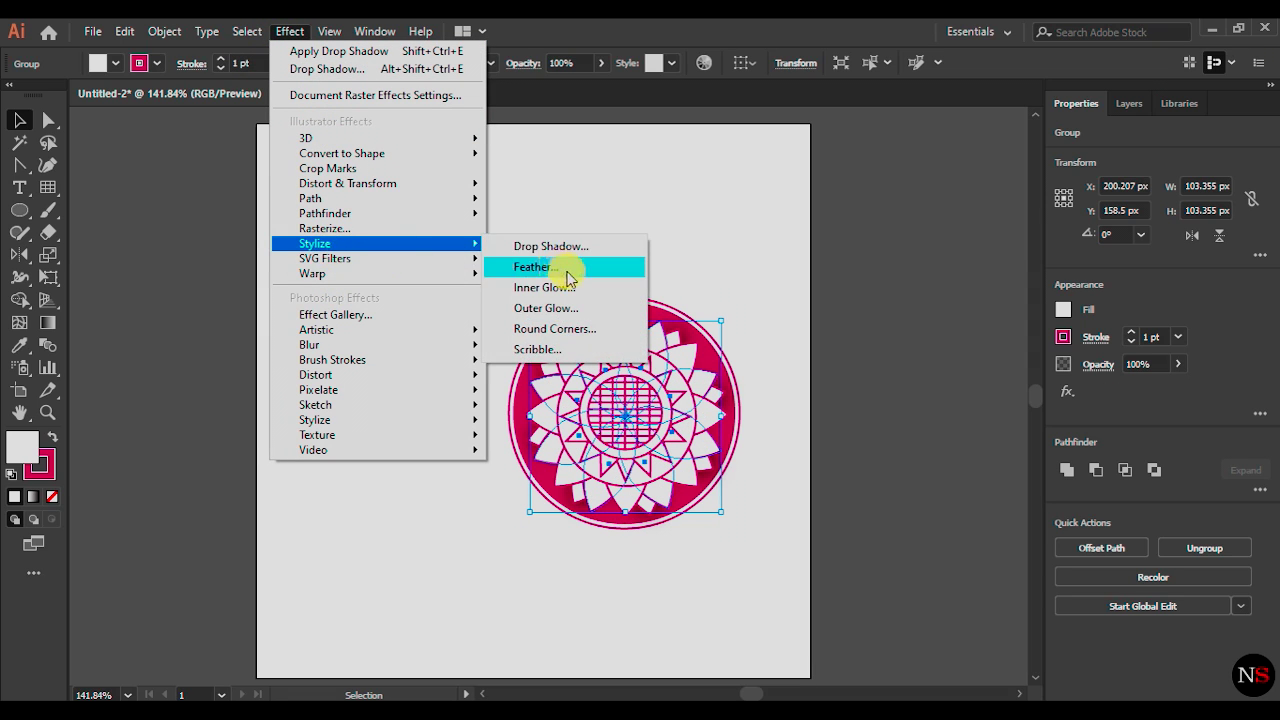
click(545, 246)
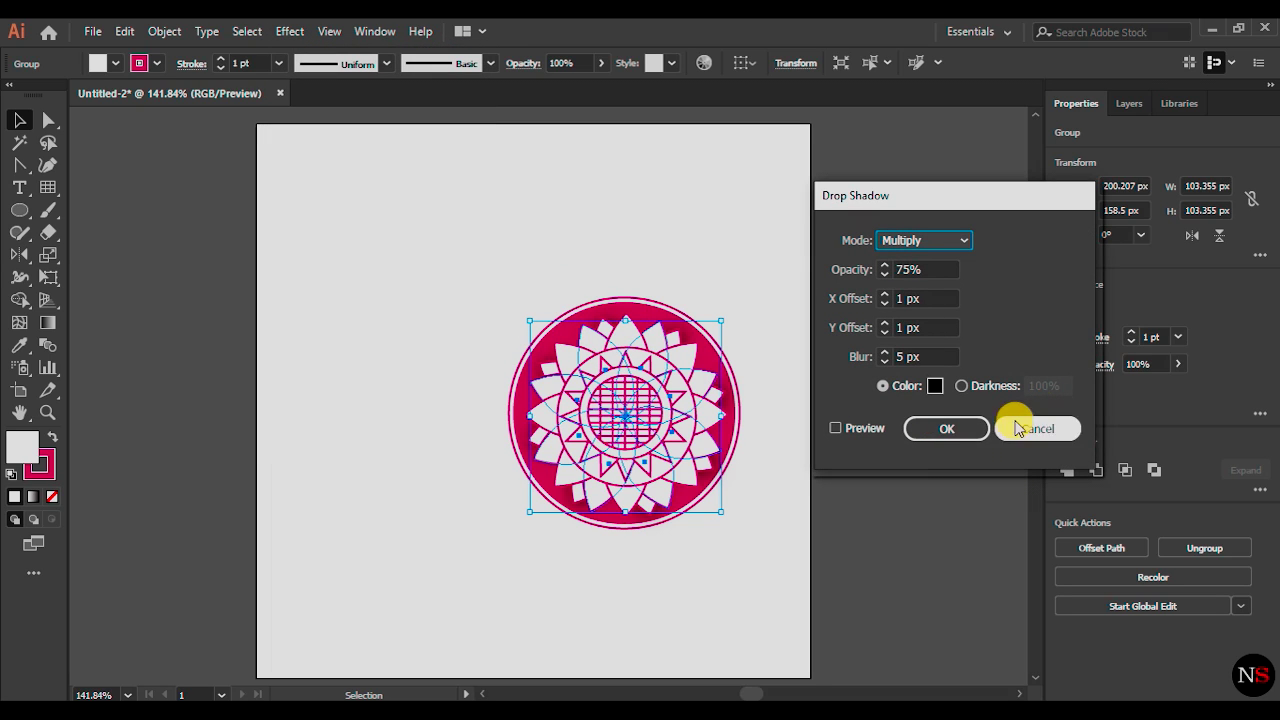
click(964, 430)
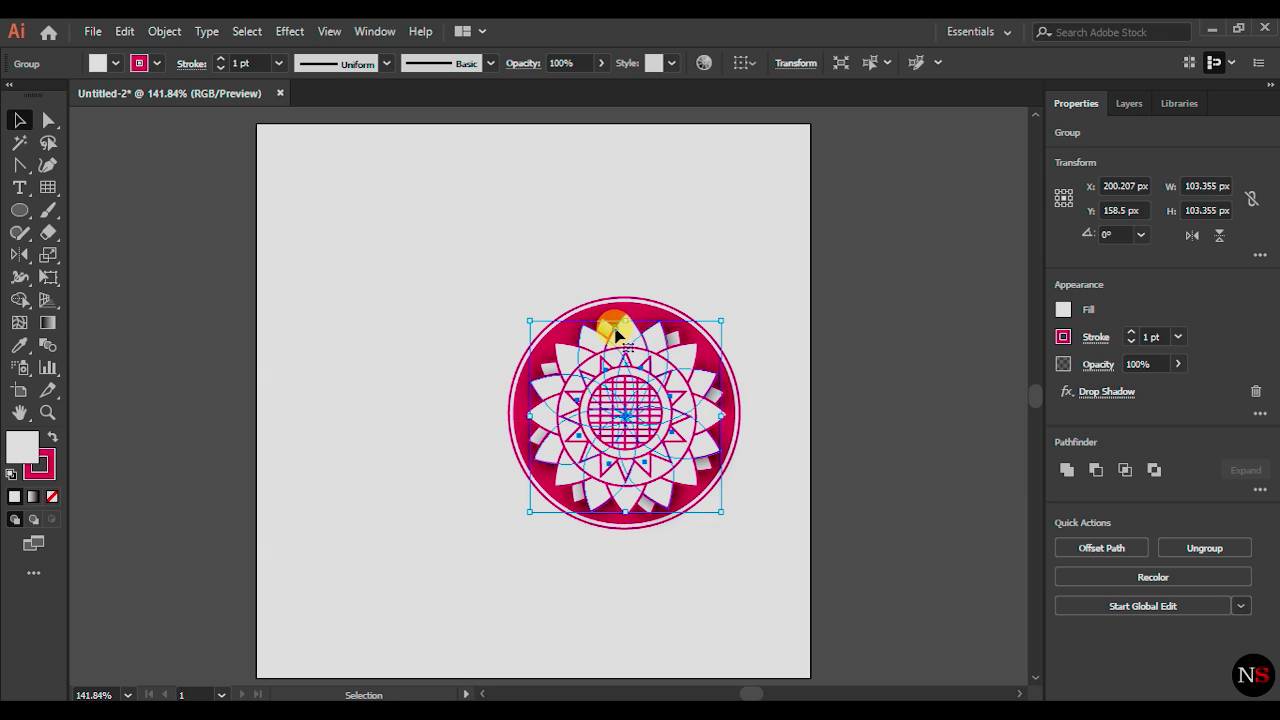
Add a Multiply drop shadow to the frontmost large petal group with 75% opacity, 1 px offsets and 5 px blur, and deselect it
key(ctrl+z)
click(288, 31)
mouse_move(336, 246)
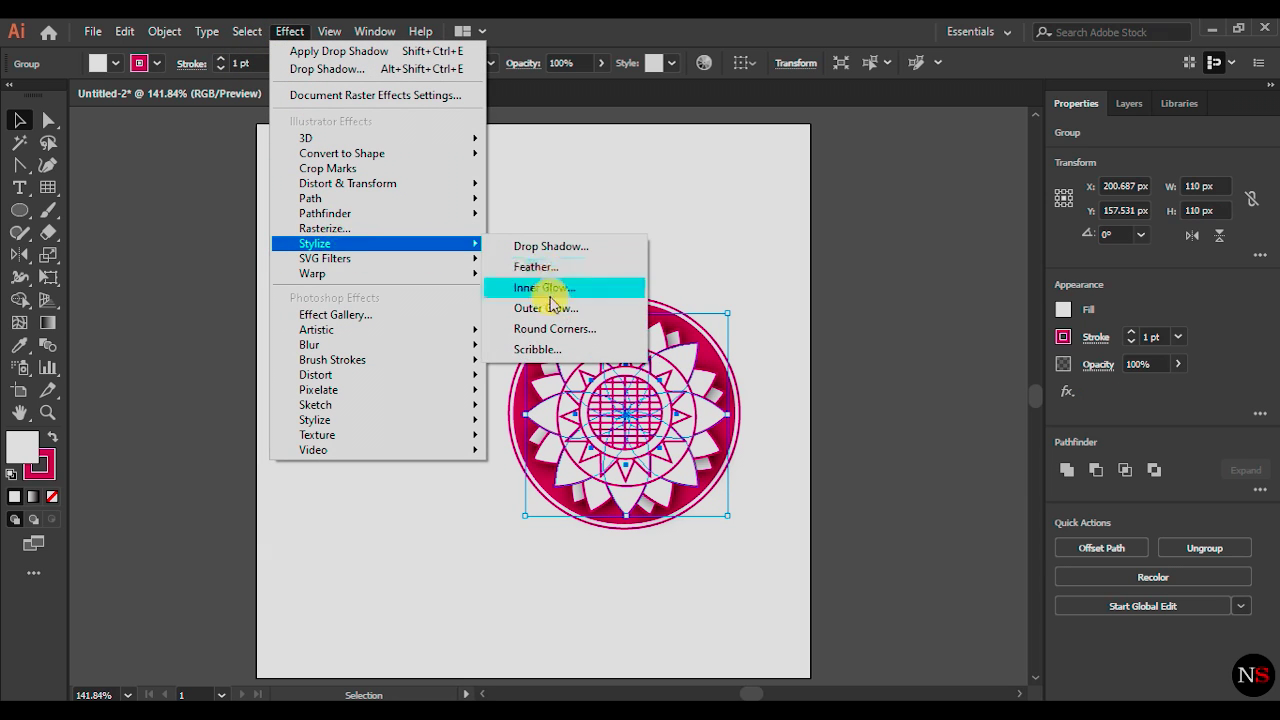
click(552, 250)
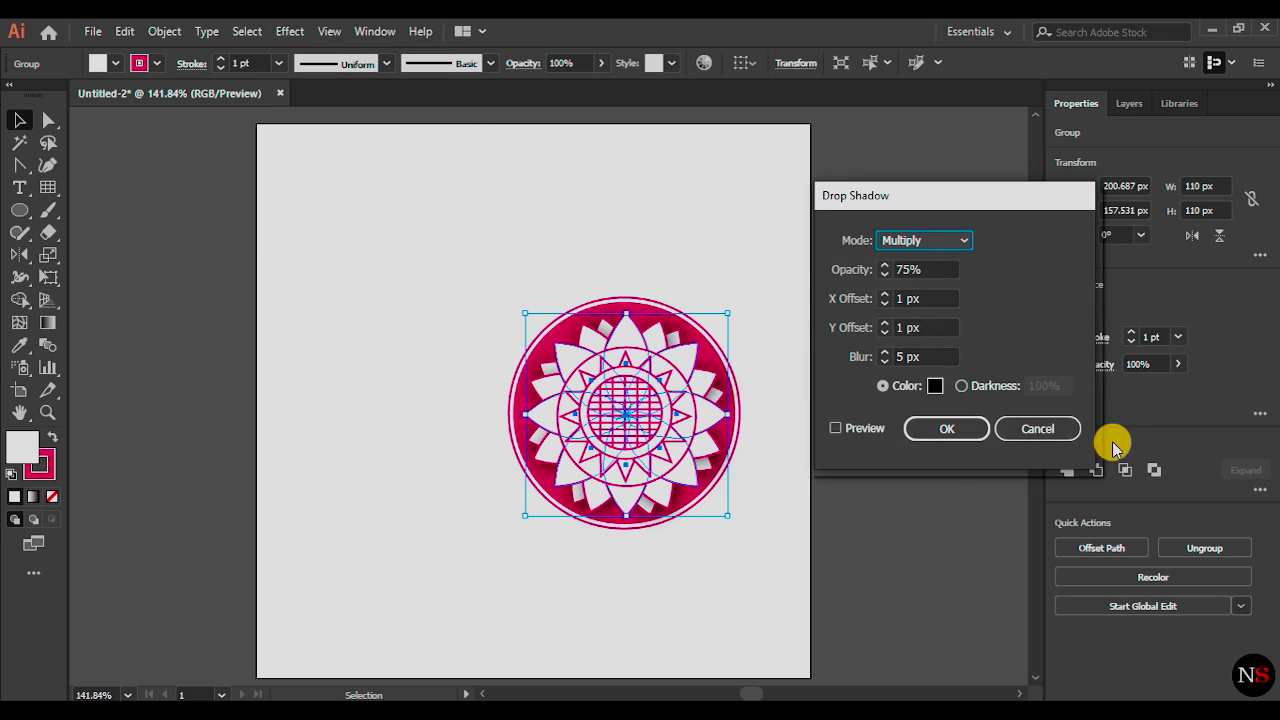
click(946, 428)
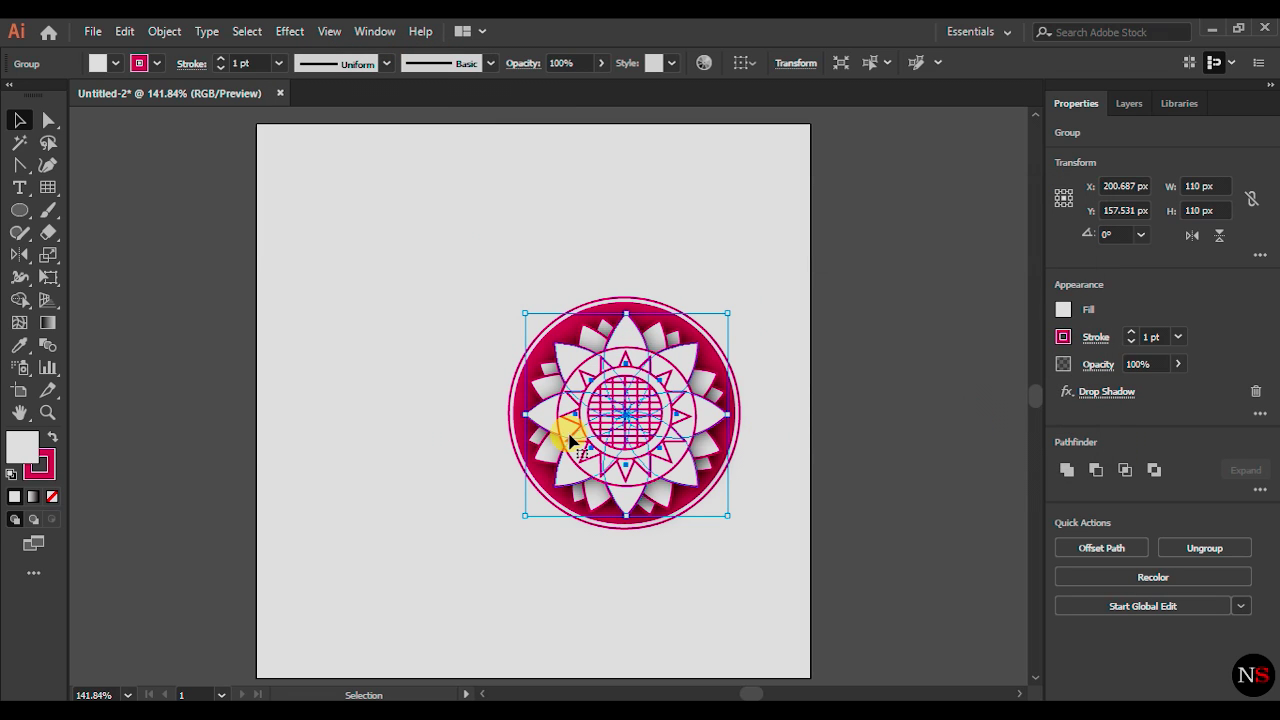
click(358, 470)
Select all parts of the mandala, including the outer circles, and group them into one object
drag(420, 214, 797, 615)
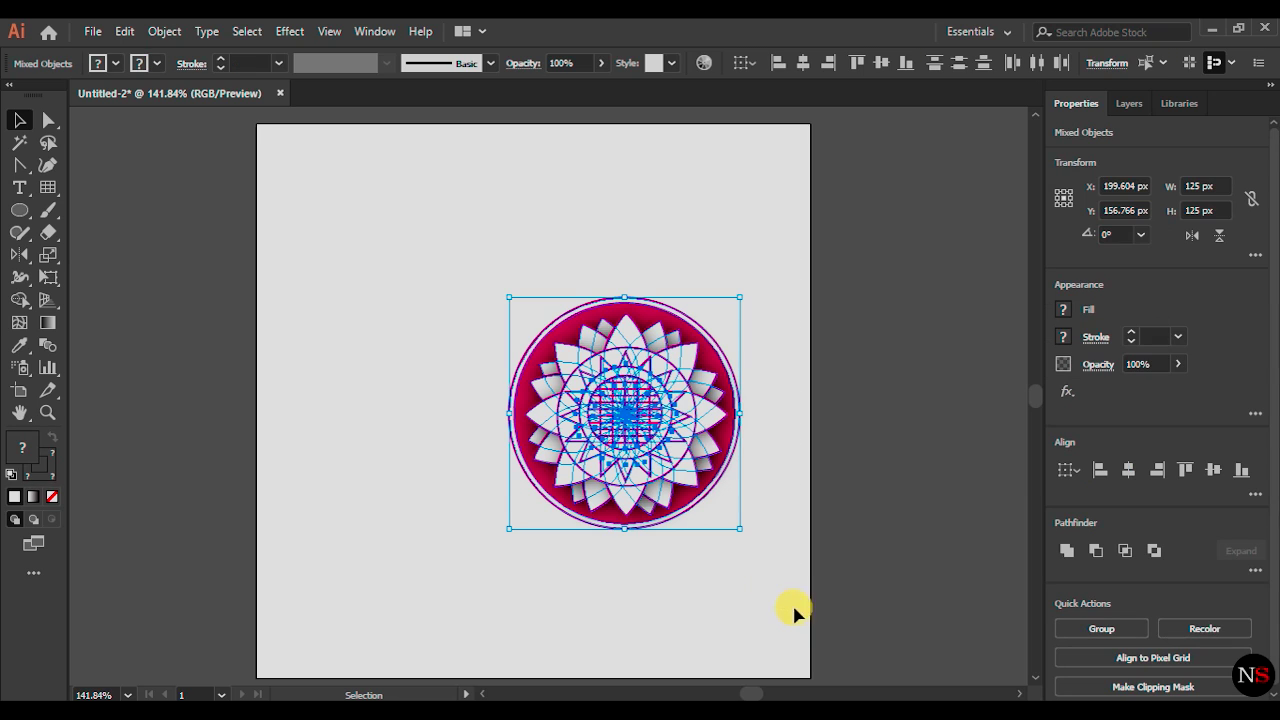
click(164, 31)
click(237, 95)
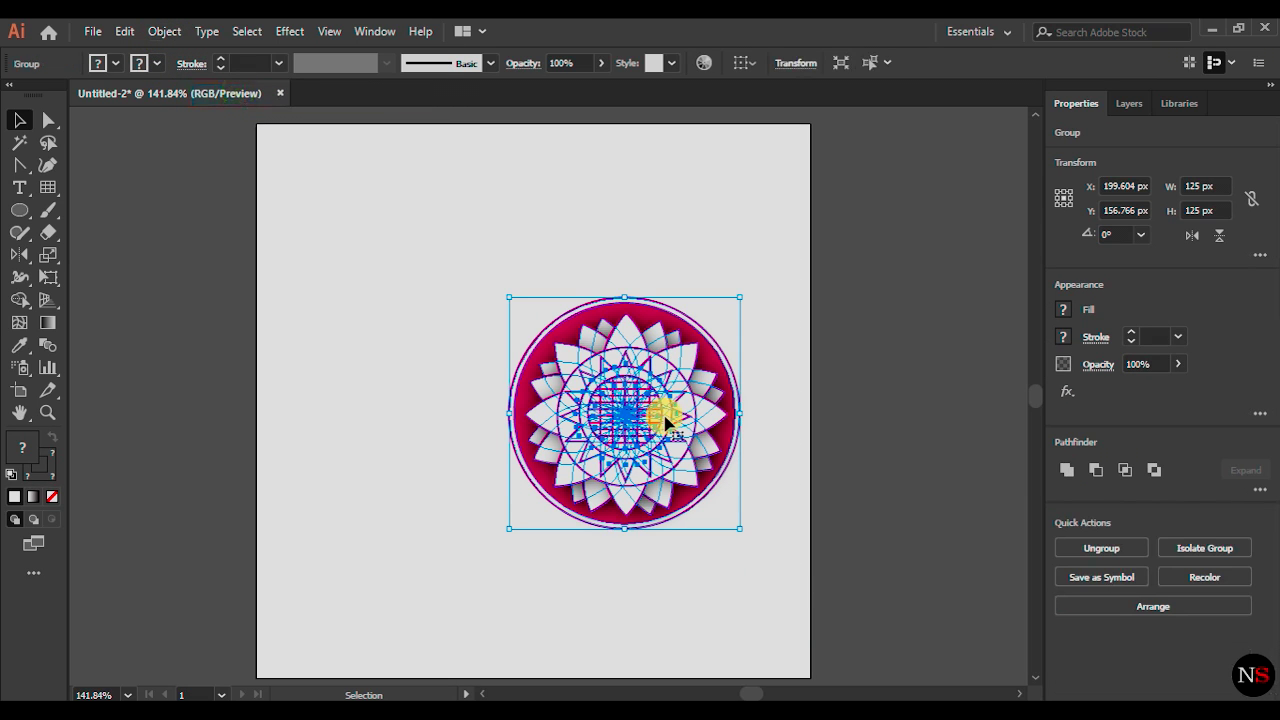
Move the grouped mandala near the artboard's centre, at about X 145.6 px and Y 159.8 px, and deselect it
drag(692, 341, 586, 361)
drag(488, 408, 545, 382)
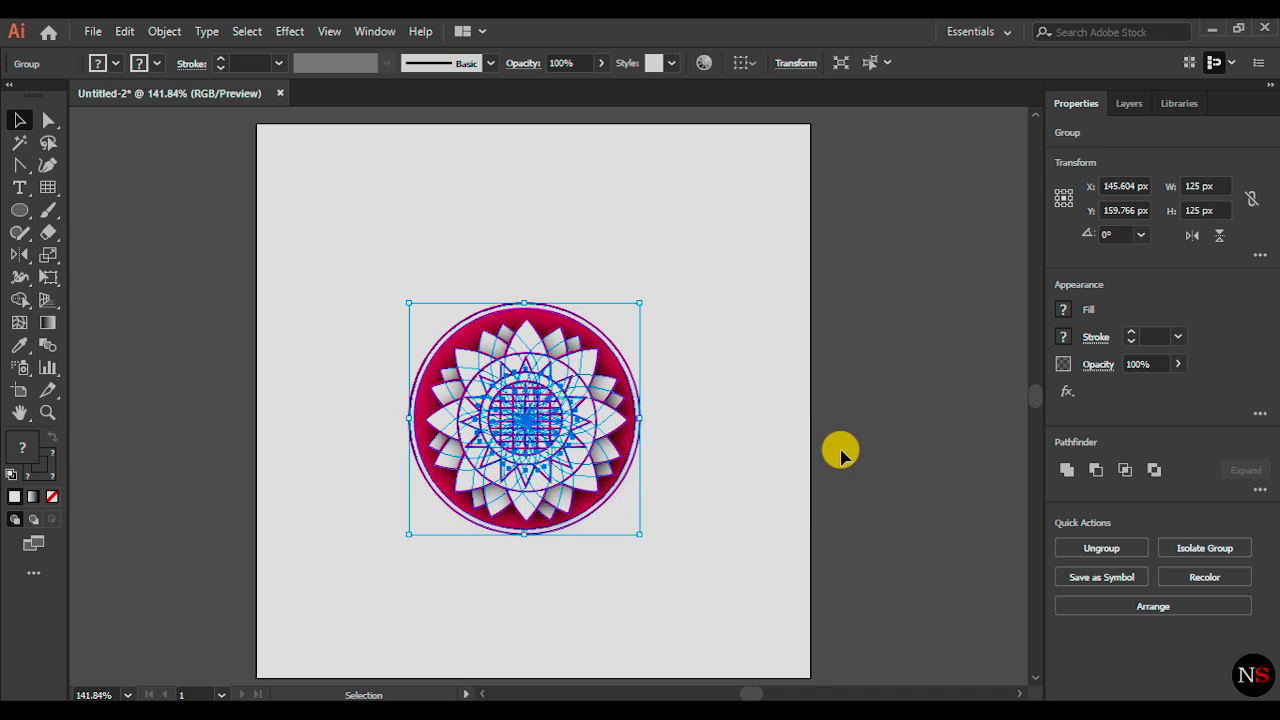
click(840, 452)
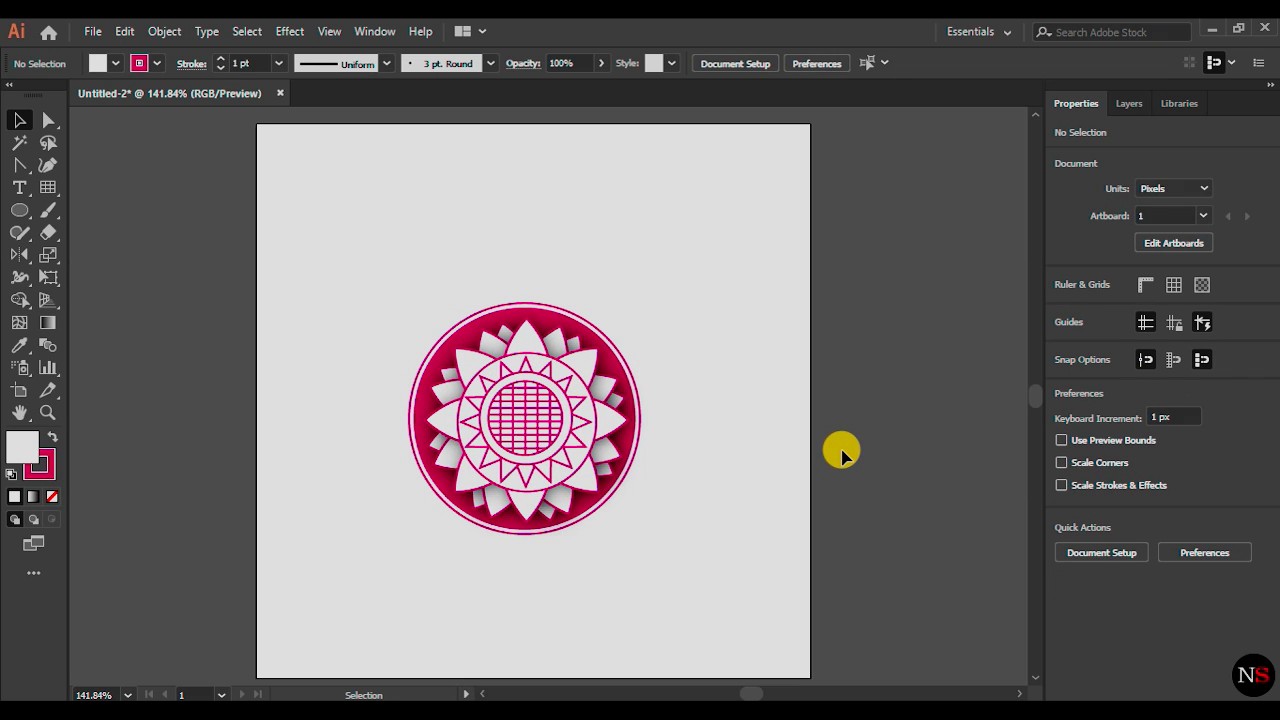